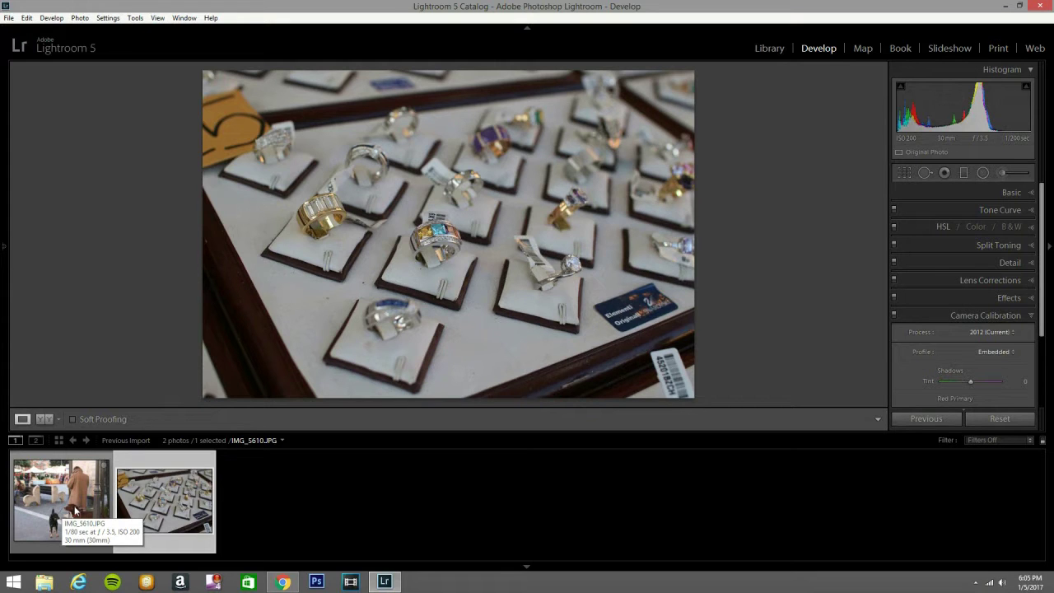
Step: Select the street photo with the two dogs, hide the filmstrip and reset the photo's develop settings
click(74, 511)
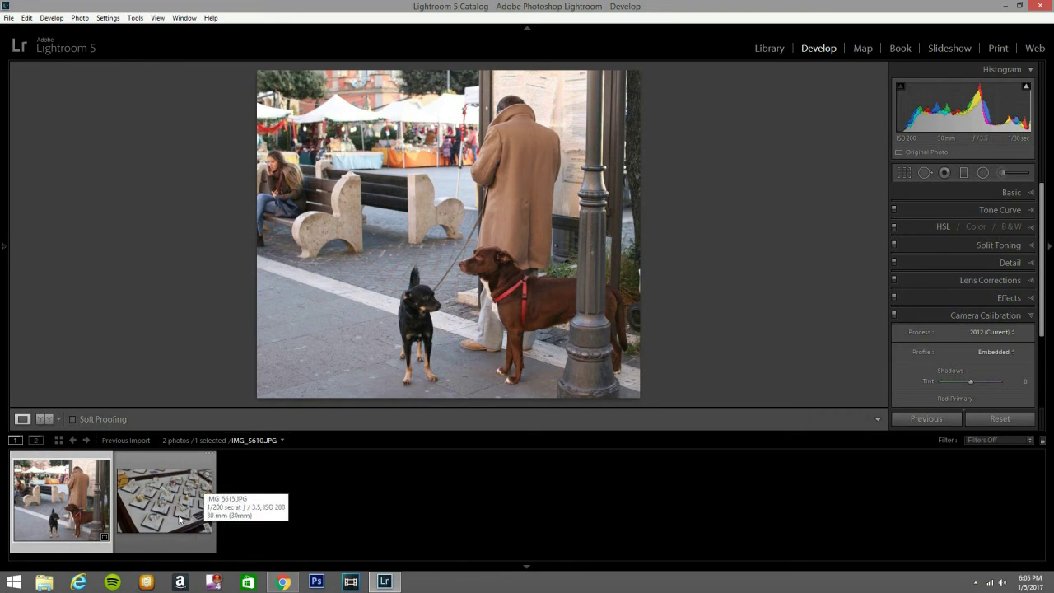
click(122, 507)
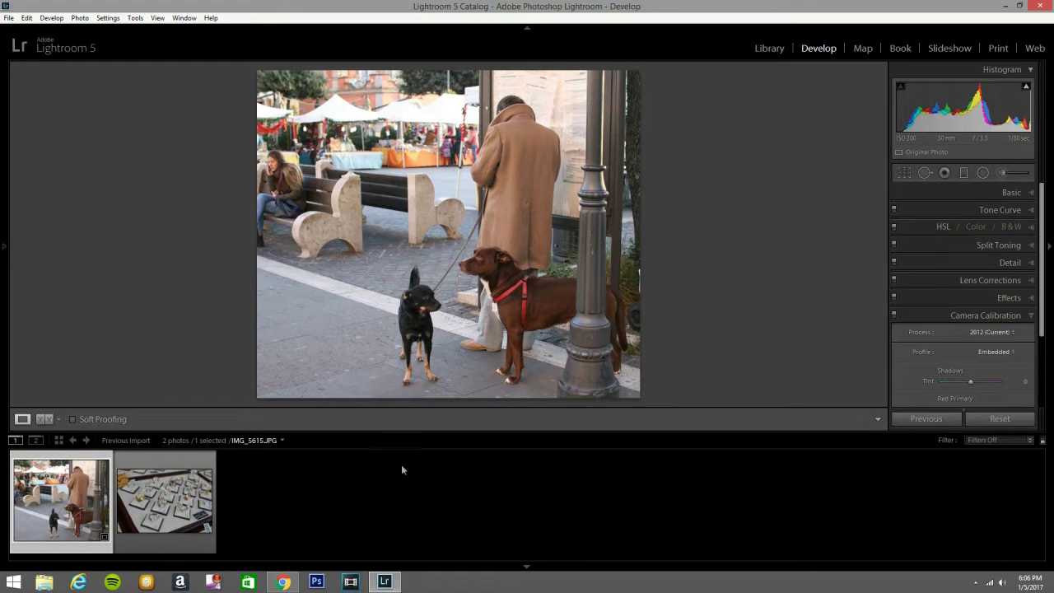
click(513, 567)
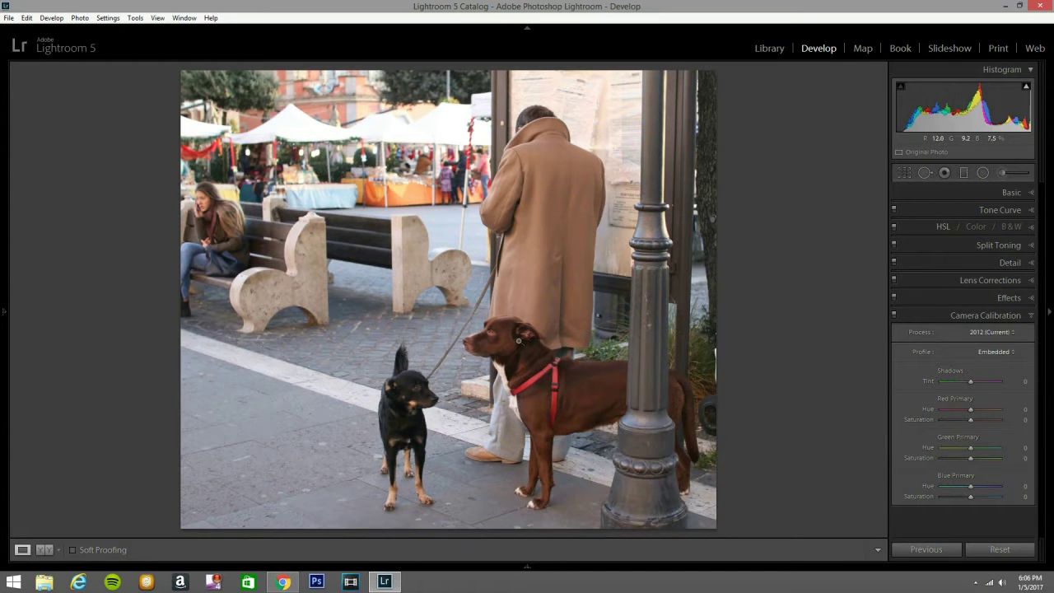
click(1019, 553)
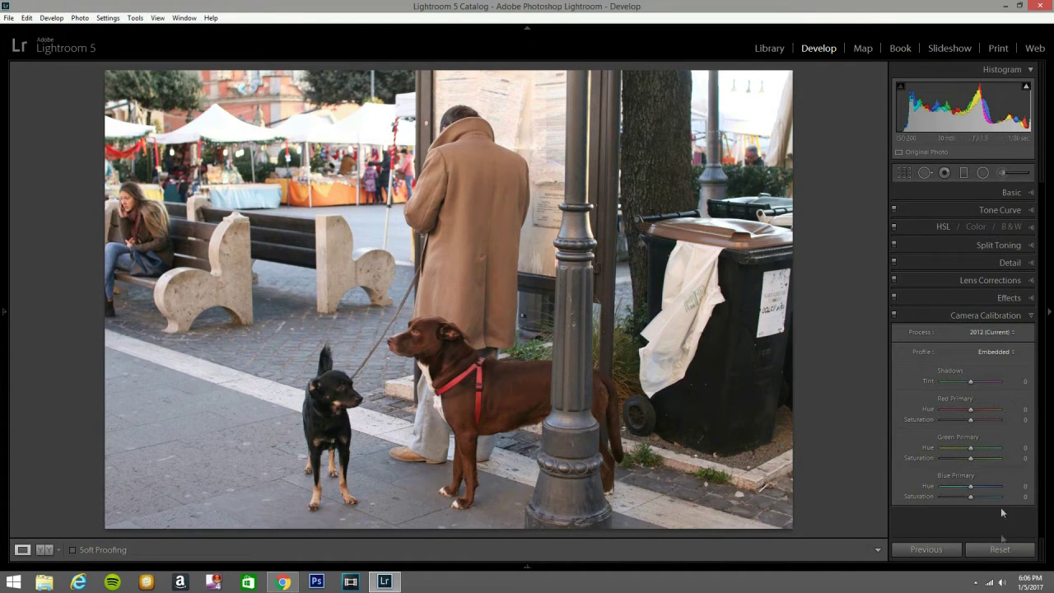
Step: In Lens Corrections, enable profile corrections with chromatic aberration removal and apply Auto Upright
click(1025, 315)
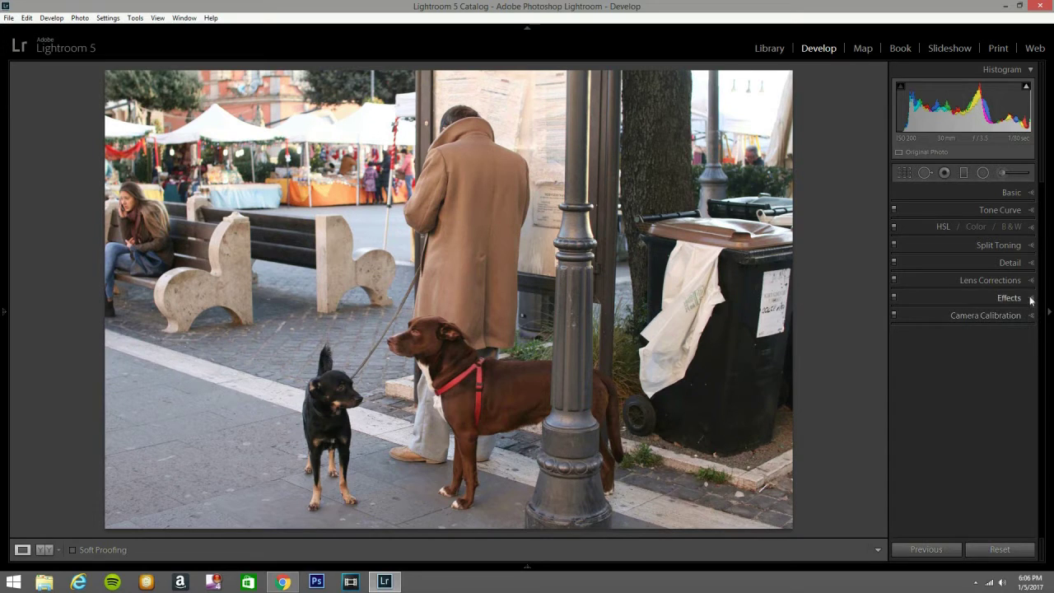
click(1029, 280)
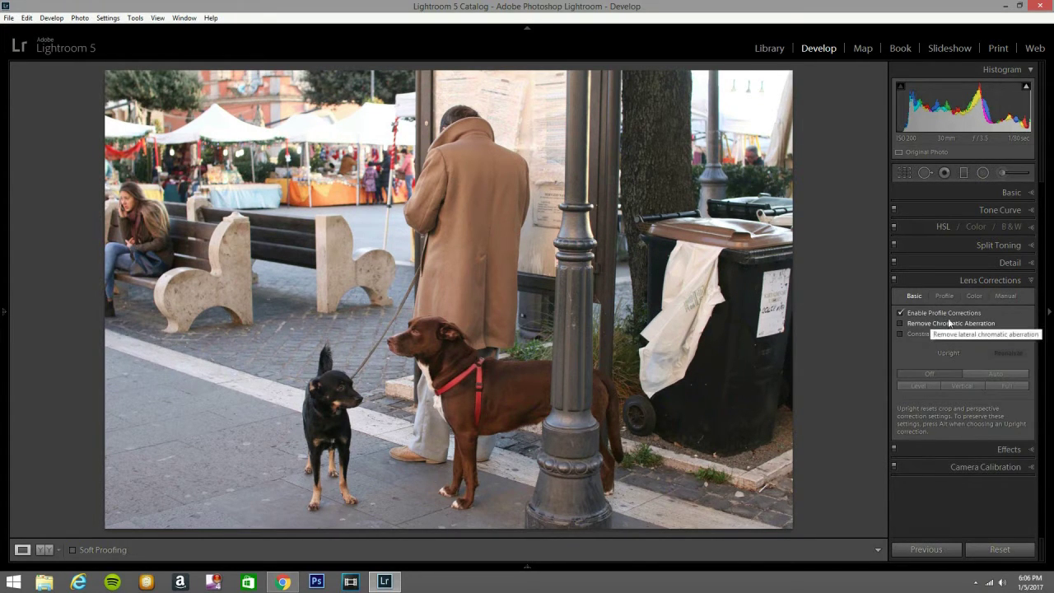
click(899, 325)
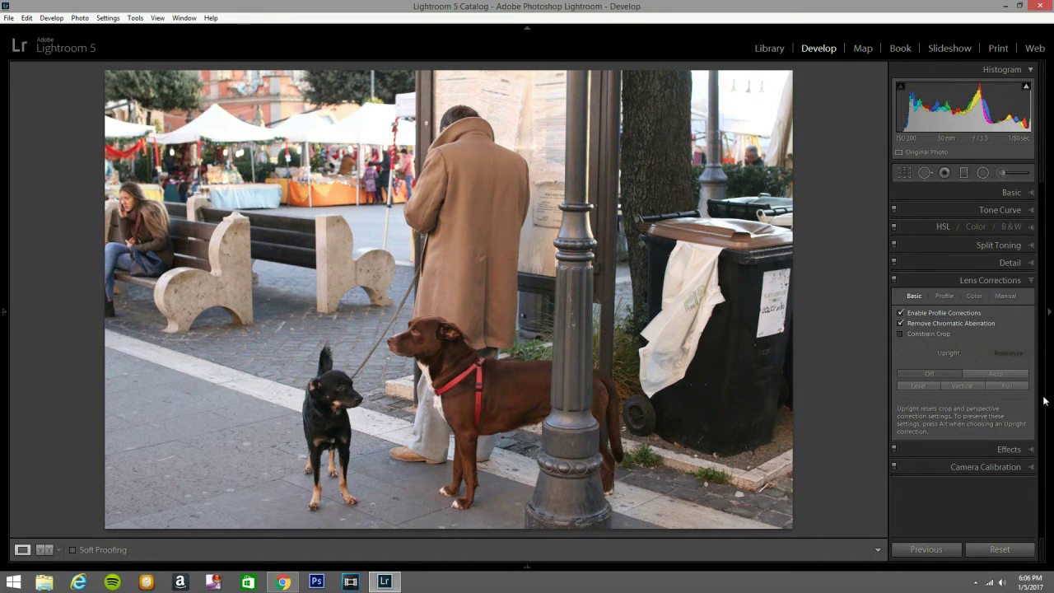
click(1001, 372)
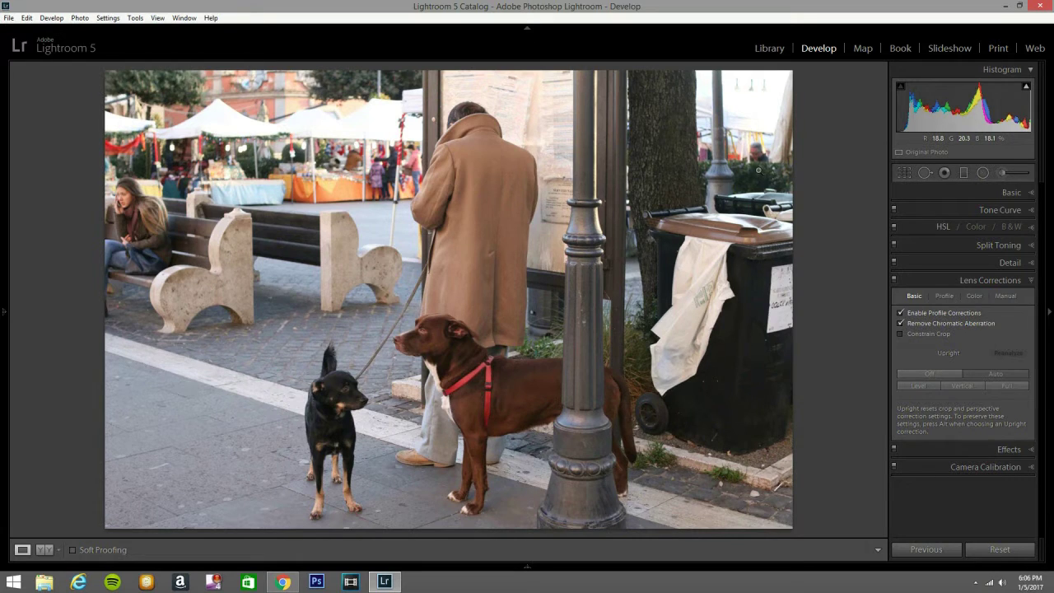
Step: Set the photo's white balance to As Shot in the basic adjustments
click(1025, 195)
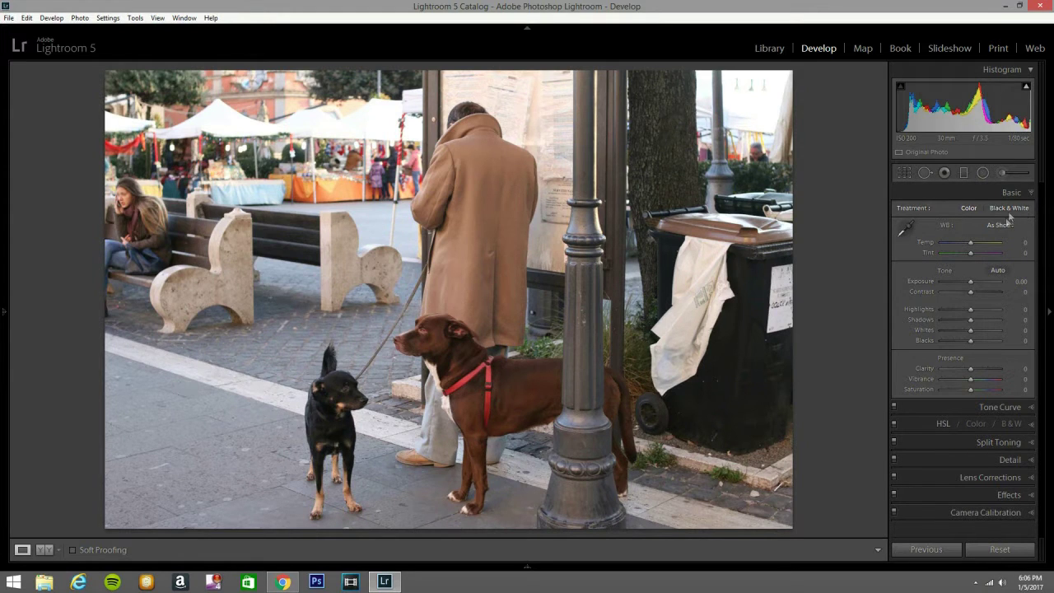
click(997, 224)
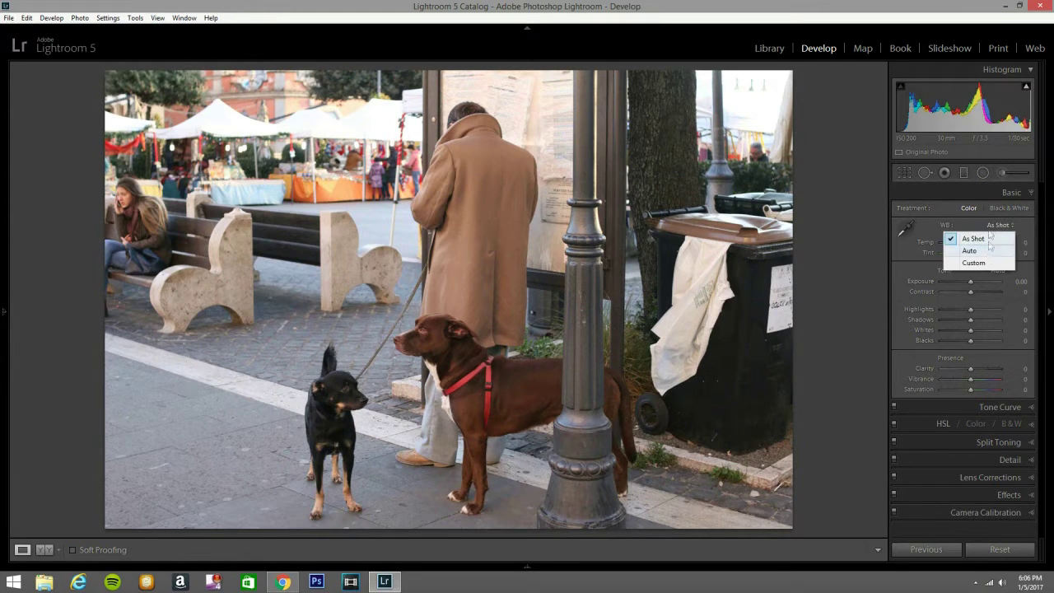
click(984, 239)
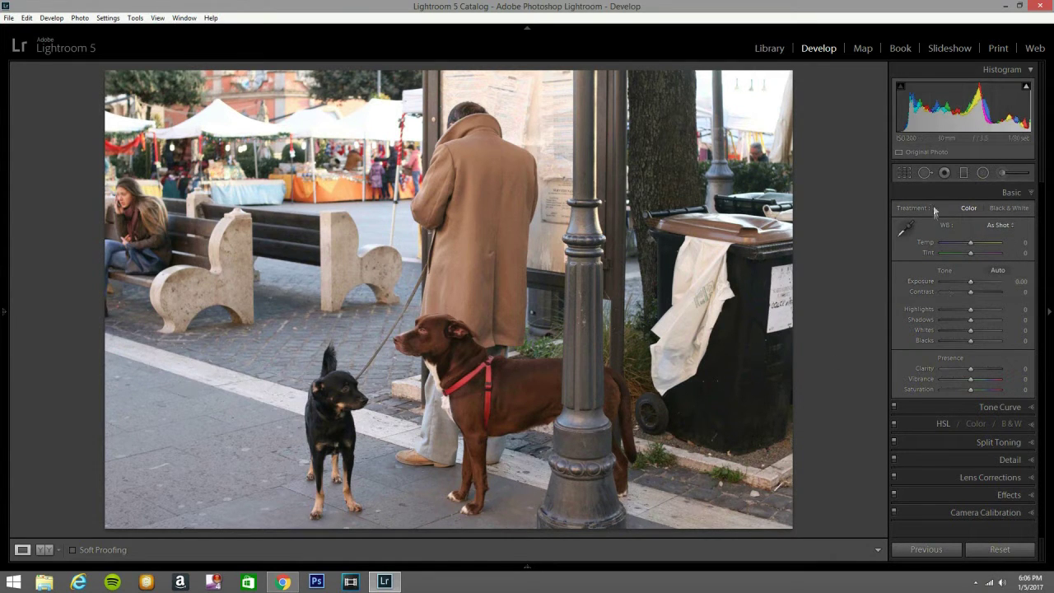
Step: Crop the right side of the photo to just past the lamp post, cutting out the trash bin
click(904, 174)
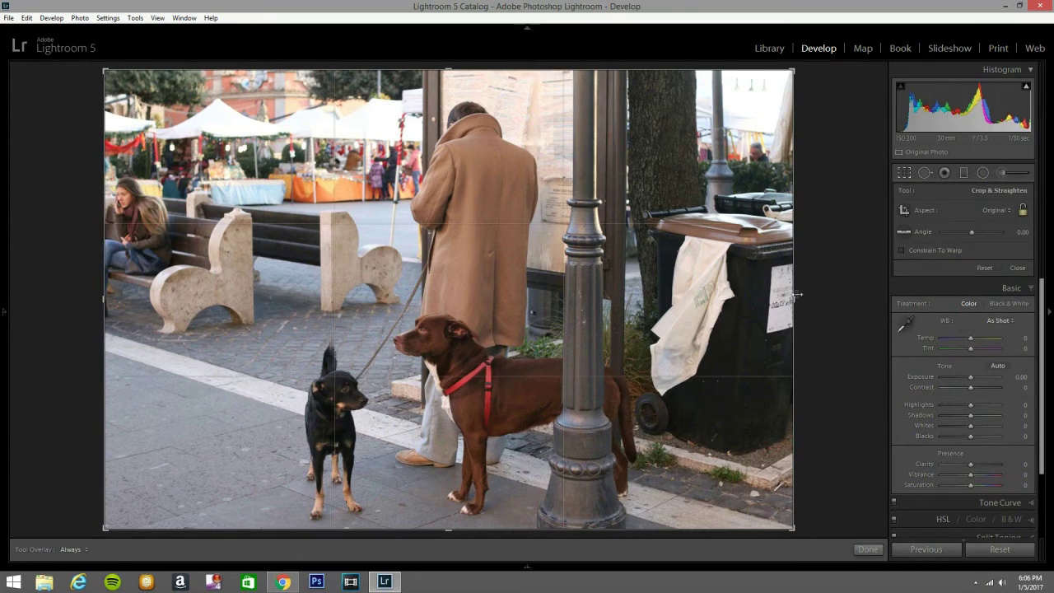
drag(795, 293, 721, 280)
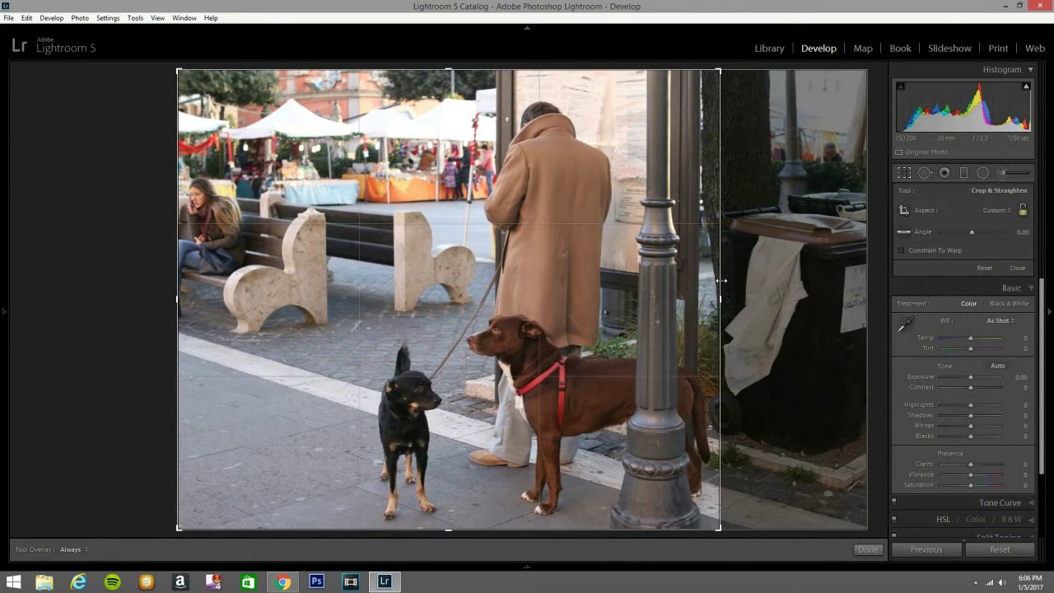
click(903, 173)
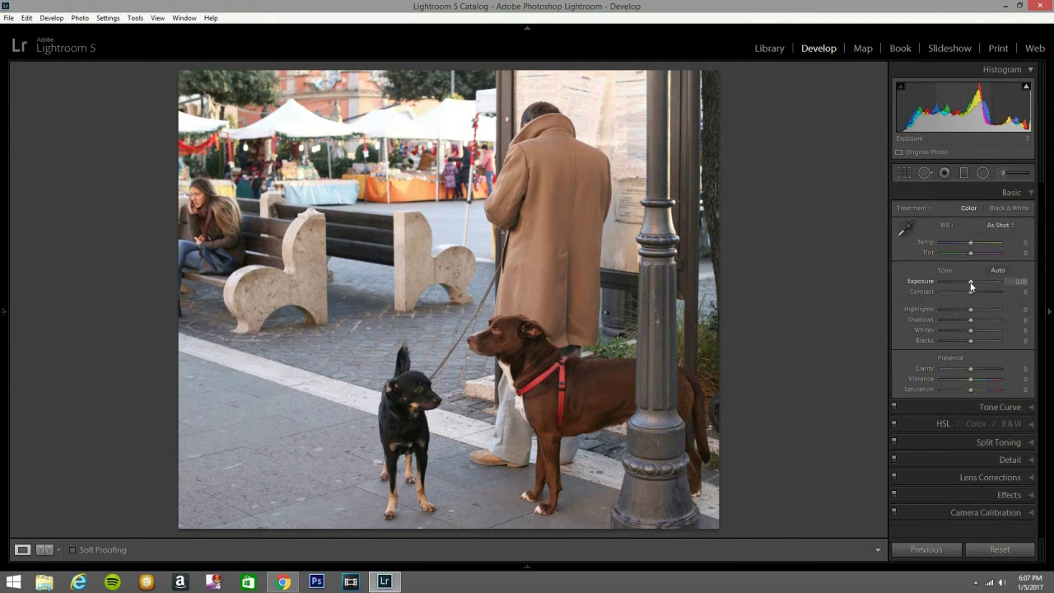
Step: Set contrast to +55 and highlights to -100, and inspect the notice board up close
mouse_move(972, 292)
mouse_down()
mouse_move(1001, 289)
mouse_move(988, 292)
mouse_up()
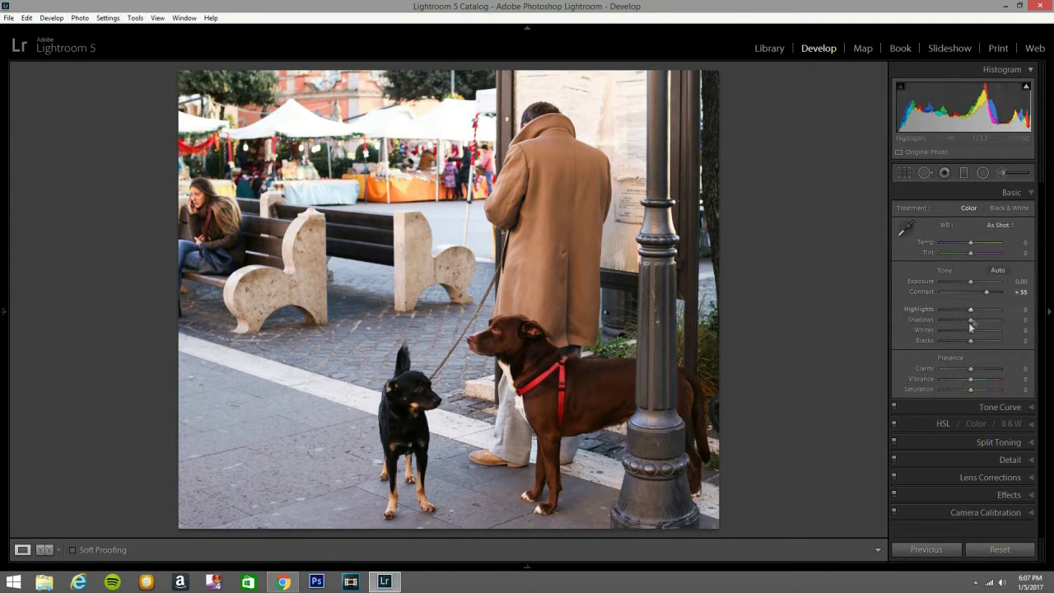
drag(971, 312, 895, 312)
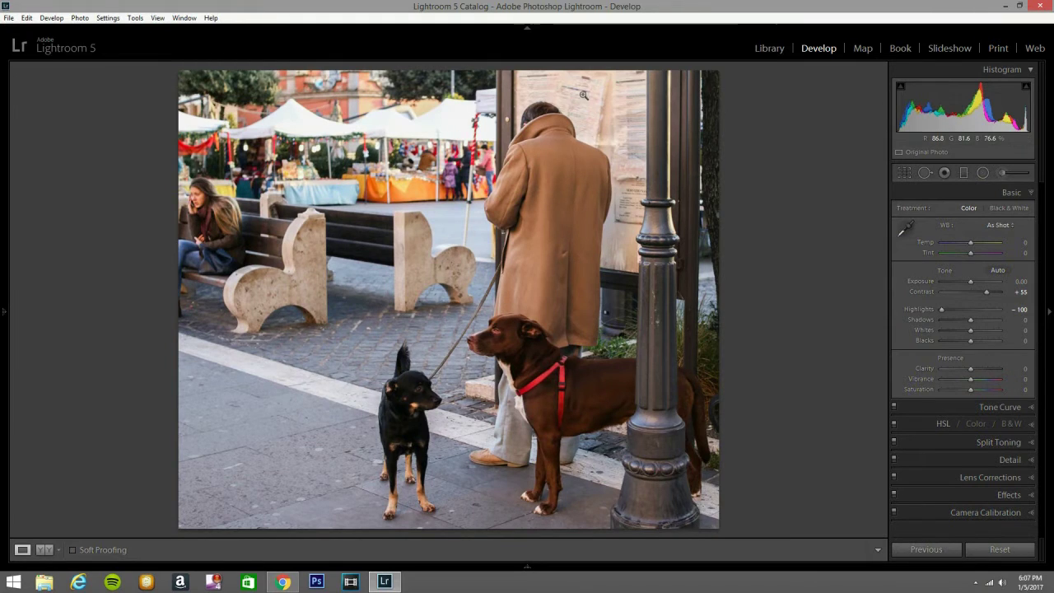
click(583, 95)
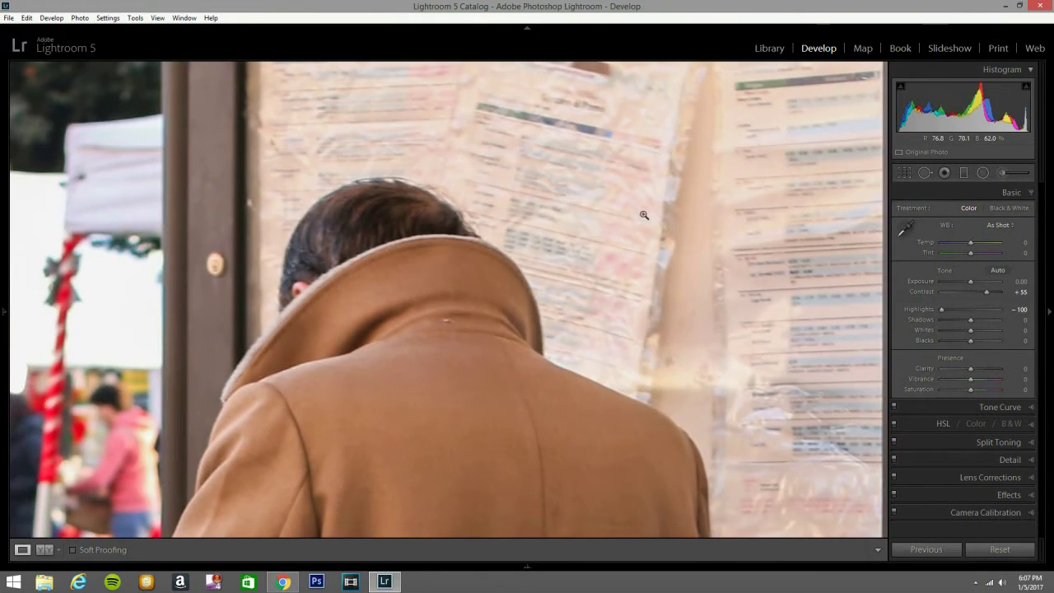
click(644, 215)
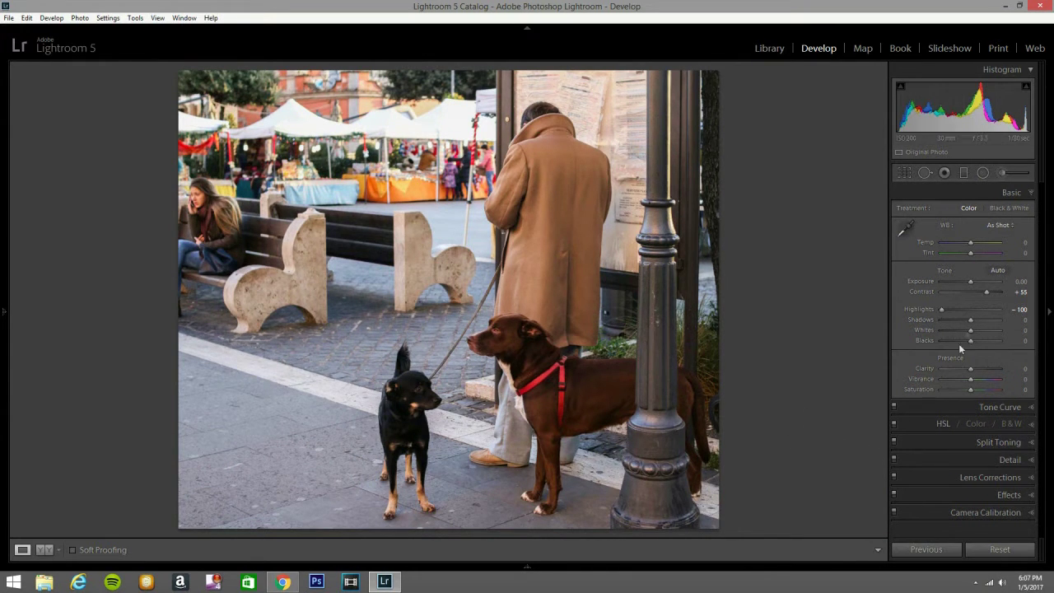
Step: Set whites to -23, blacks to -38 and clarity to +11, and lower the saturation slightly
mouse_move(970, 331)
mouse_down()
mouse_move(946, 328)
mouse_move(965, 330)
mouse_move(959, 340)
mouse_up()
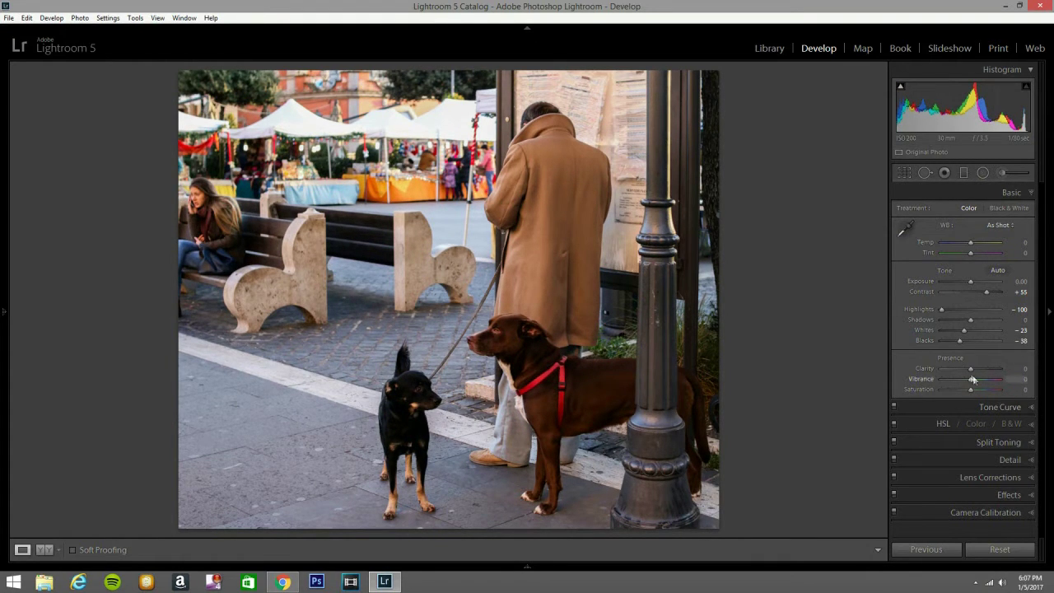
drag(970, 369, 973, 369)
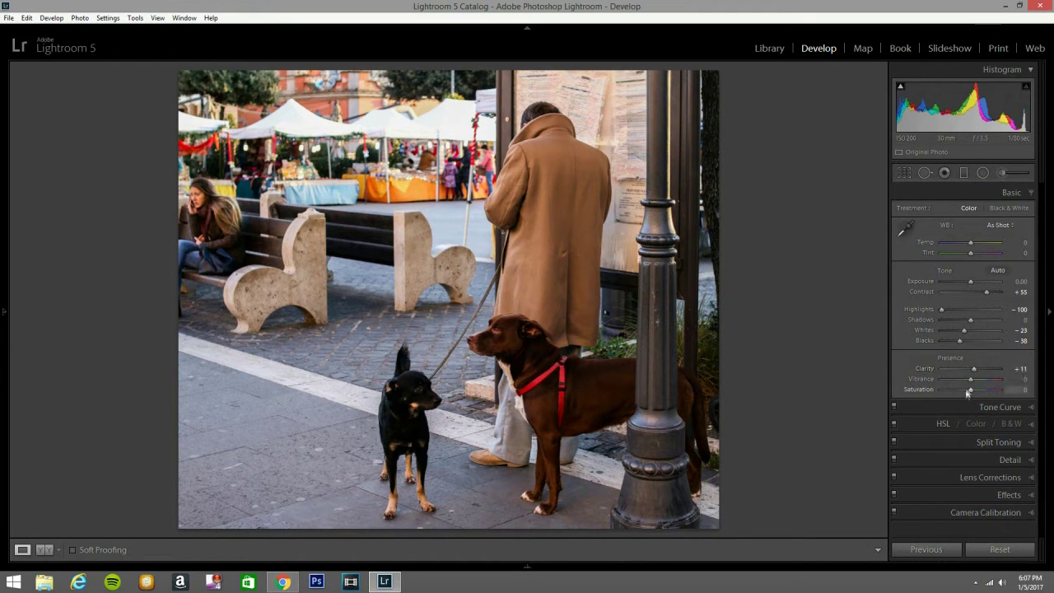
drag(970, 389, 967, 390)
Step: Set the tone curve's point curve to Medium Contrast
click(1029, 407)
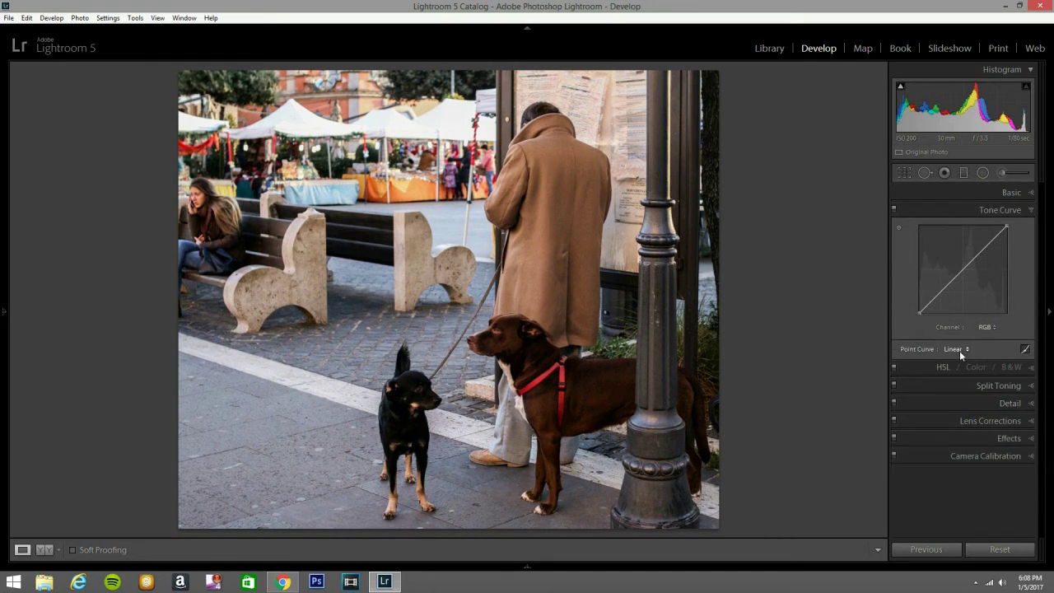
click(957, 349)
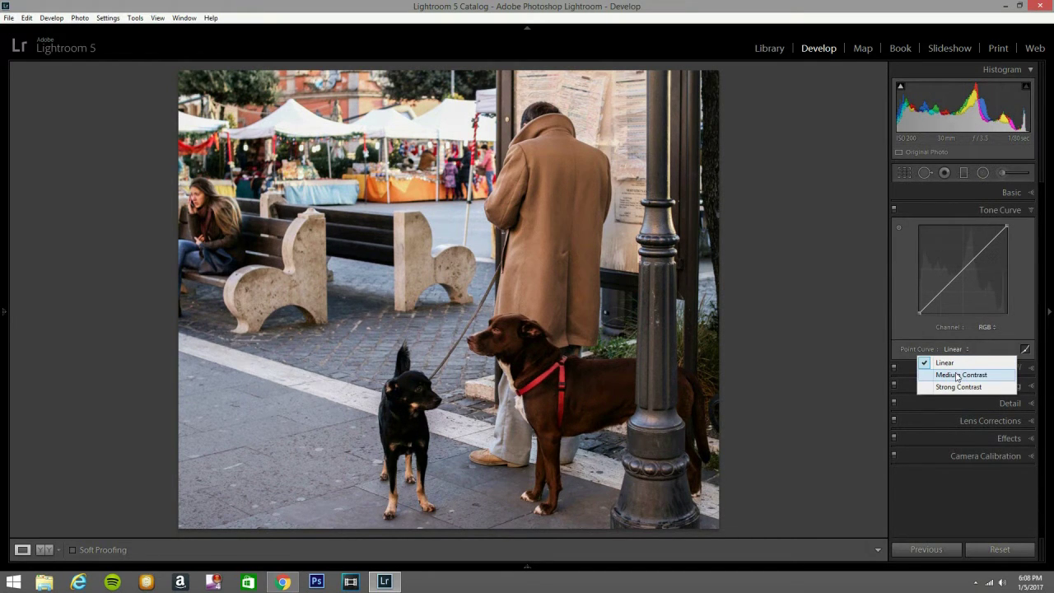
click(957, 375)
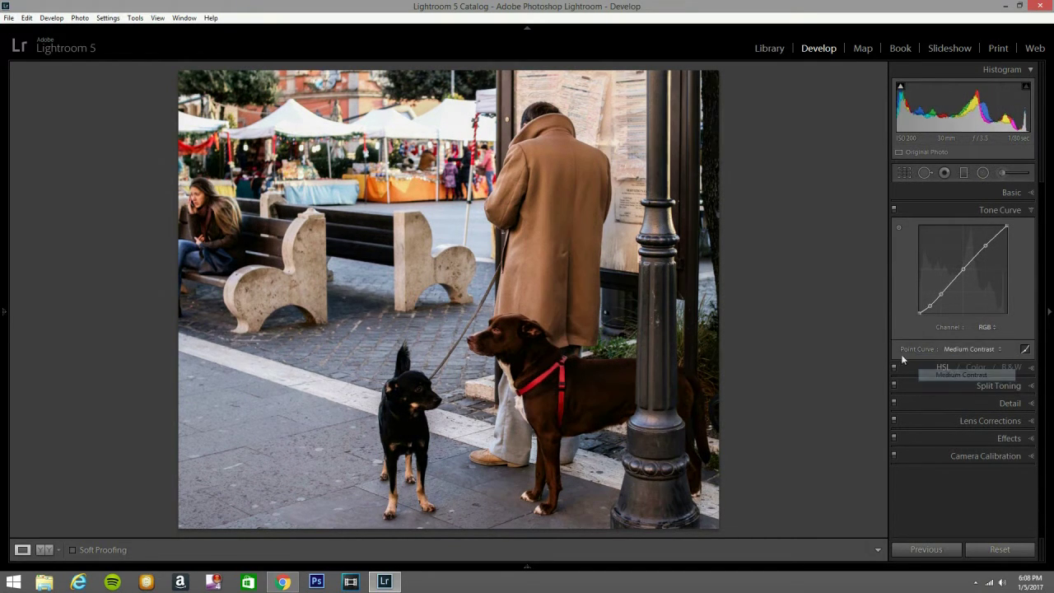
Step: Raise the HSL luminance of red to +100, orange to +43 and yellow to +30
click(1027, 370)
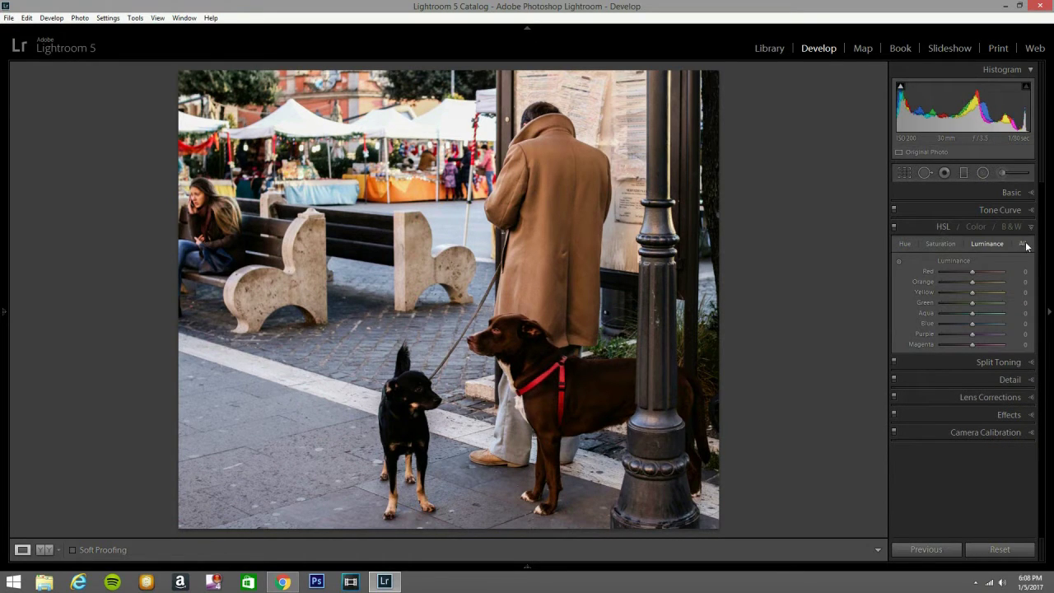
drag(978, 270, 1007, 269)
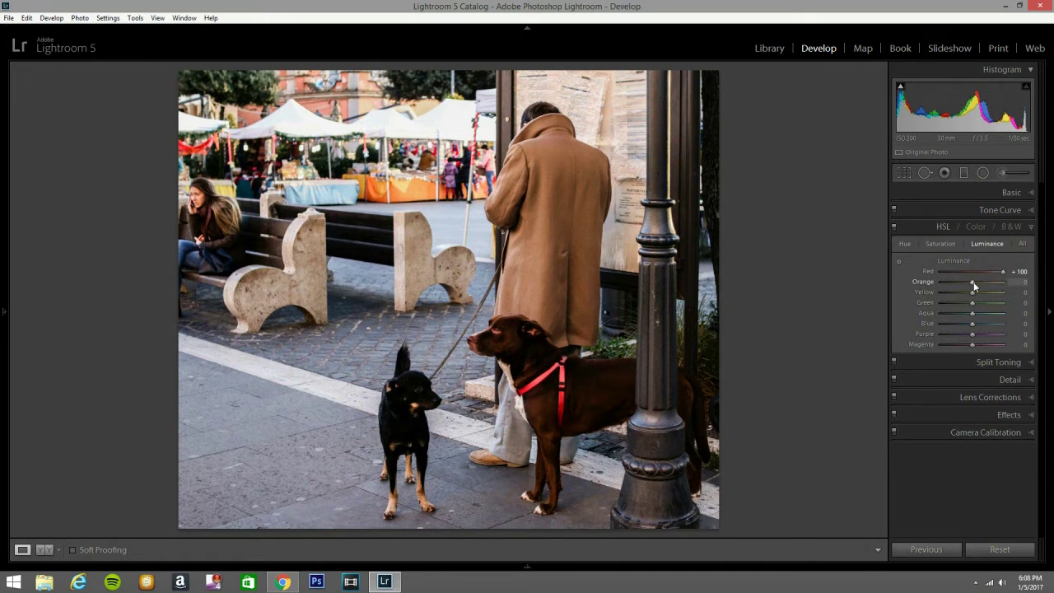
drag(974, 285, 988, 285)
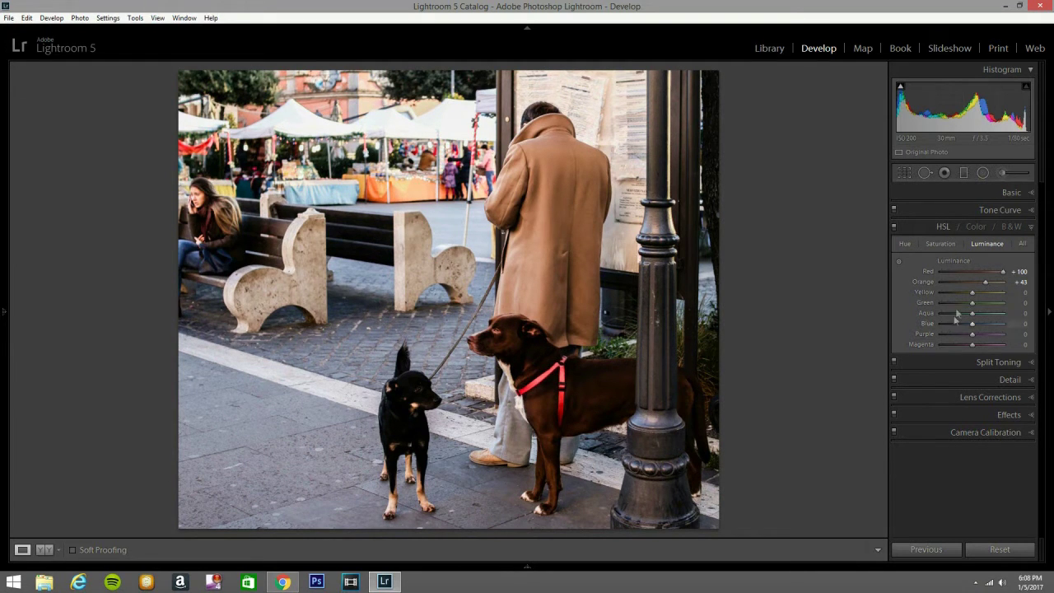
drag(971, 292, 981, 293)
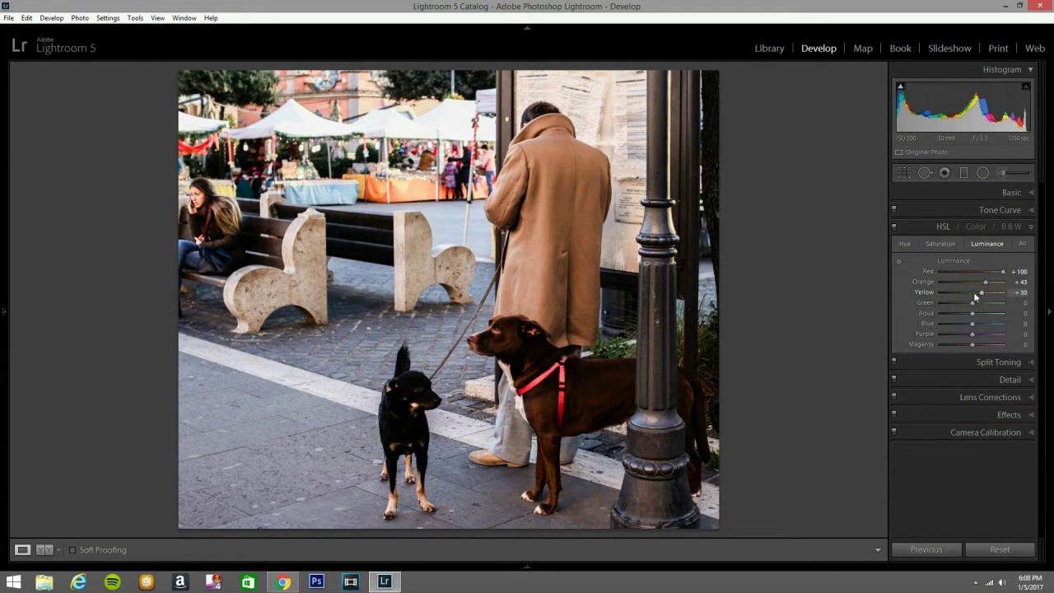
Step: Set the HSL saturation of red to +34, orange to -7 and yellow to +18
click(931, 246)
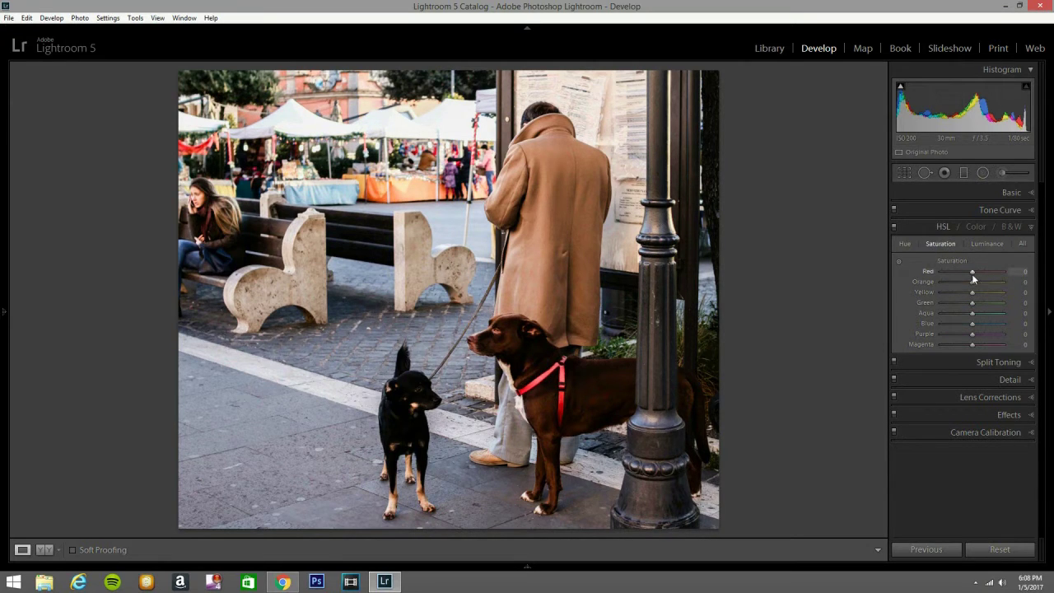
drag(981, 272, 983, 272)
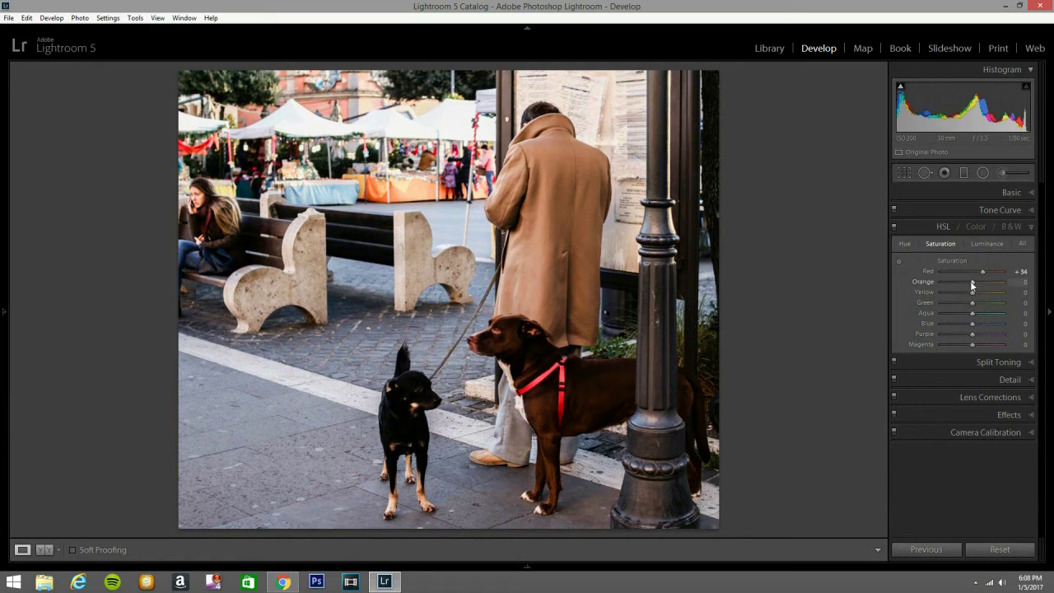
drag(971, 281, 965, 280)
drag(979, 293, 978, 296)
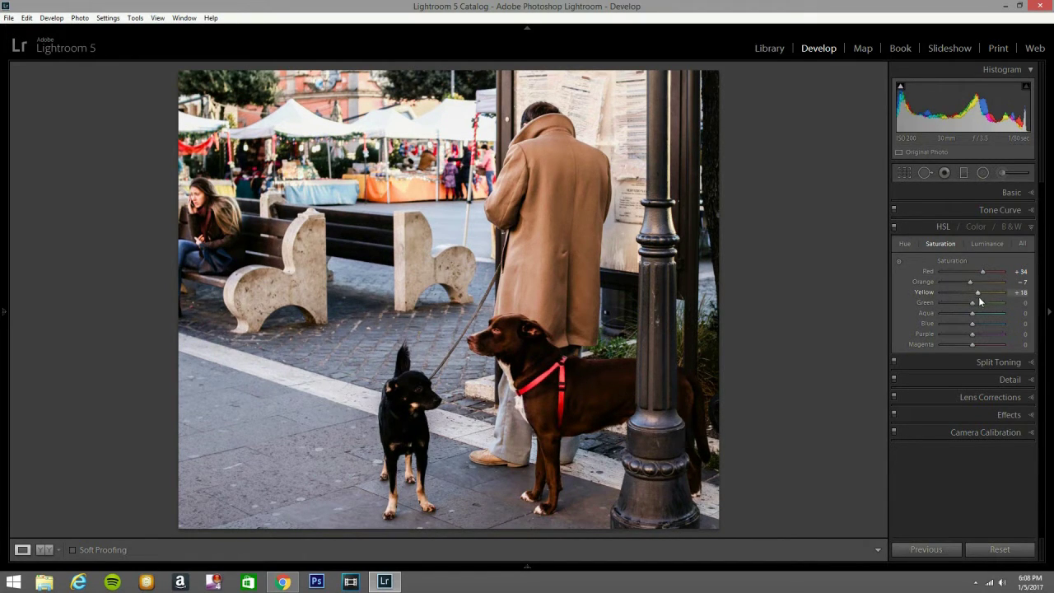
Step: Try a highlight split tone with hue 256 and saturation 10, and reset the highlights tint
click(1029, 367)
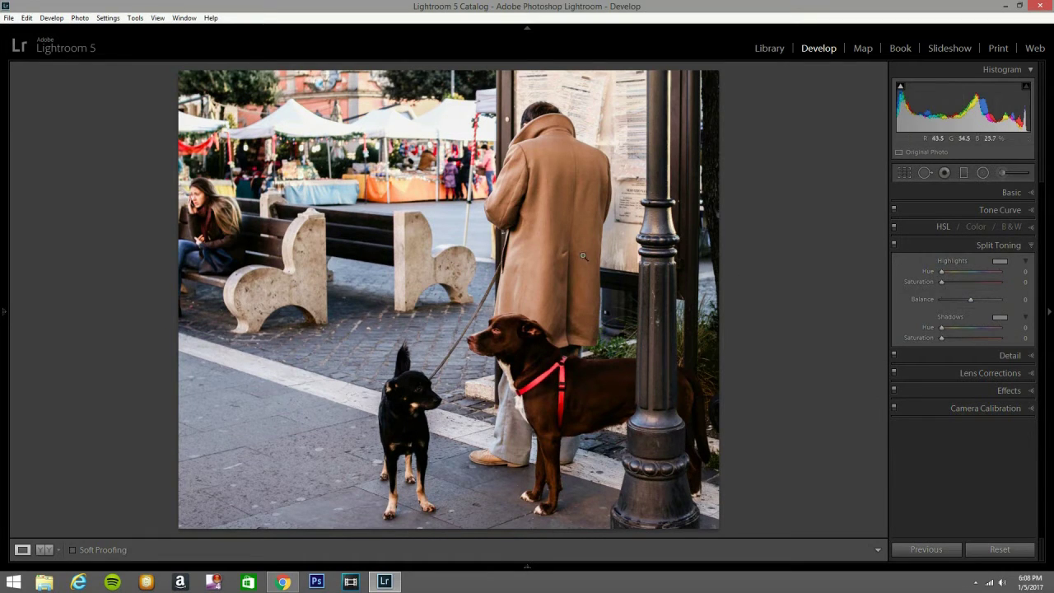
click(999, 262)
click(899, 297)
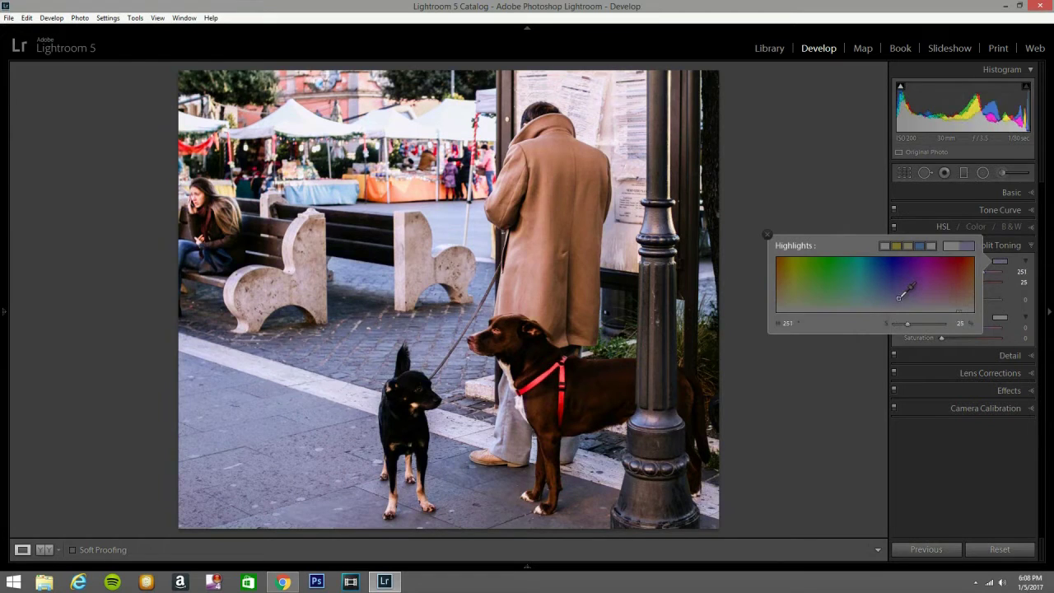
drag(898, 297, 902, 302)
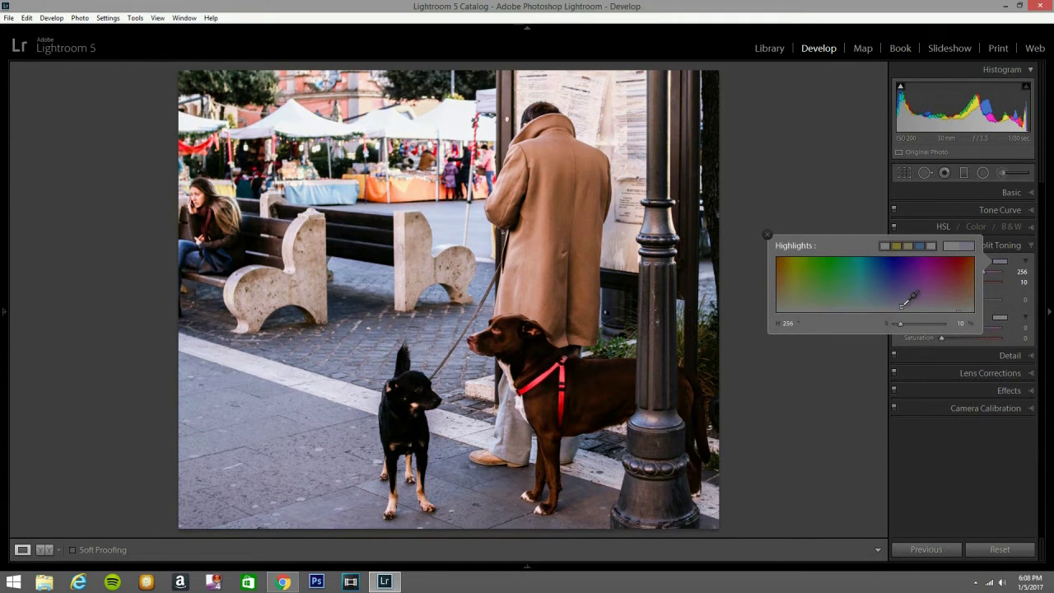
click(767, 236)
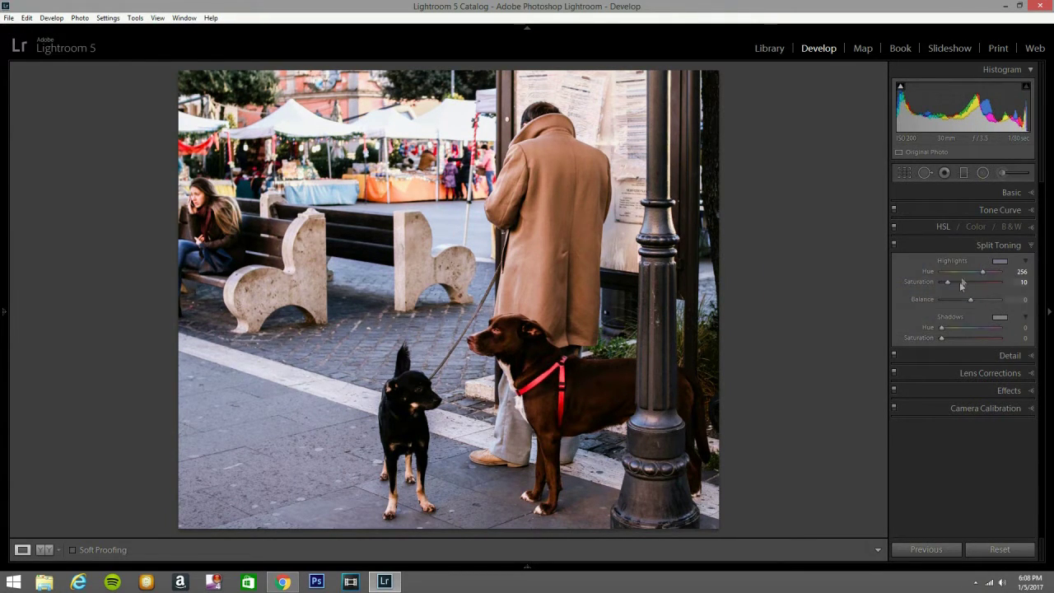
double_click(952, 261)
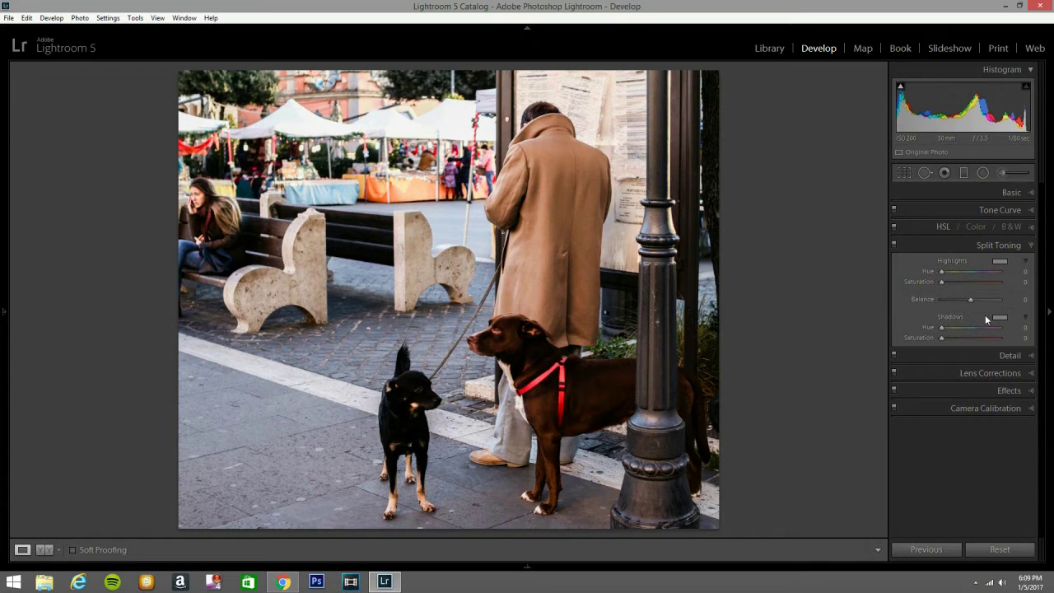
Step: Set the camera calibration's blue primary saturation to +30
click(1027, 358)
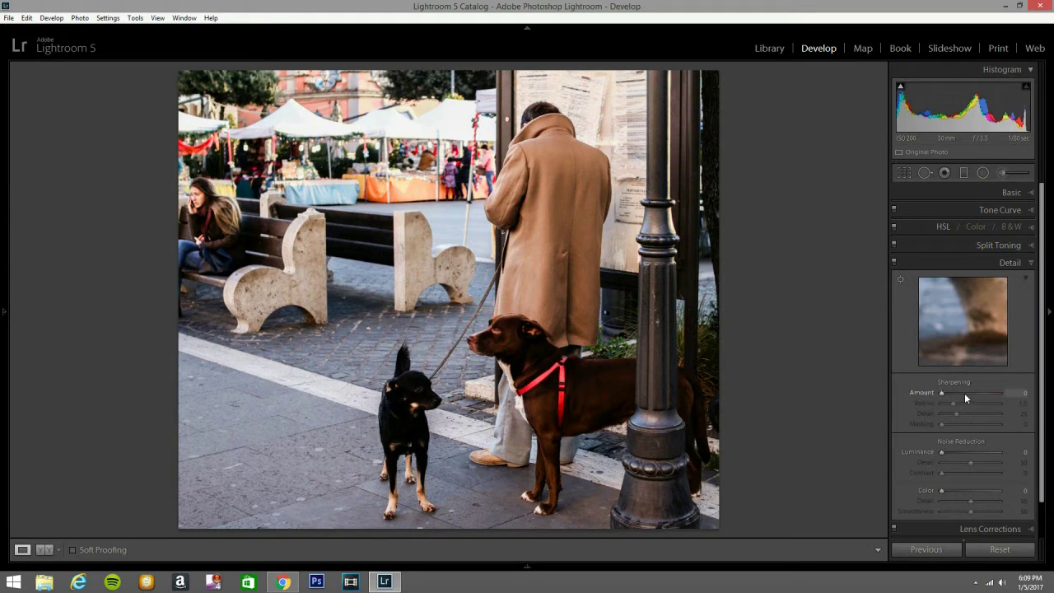
click(1032, 262)
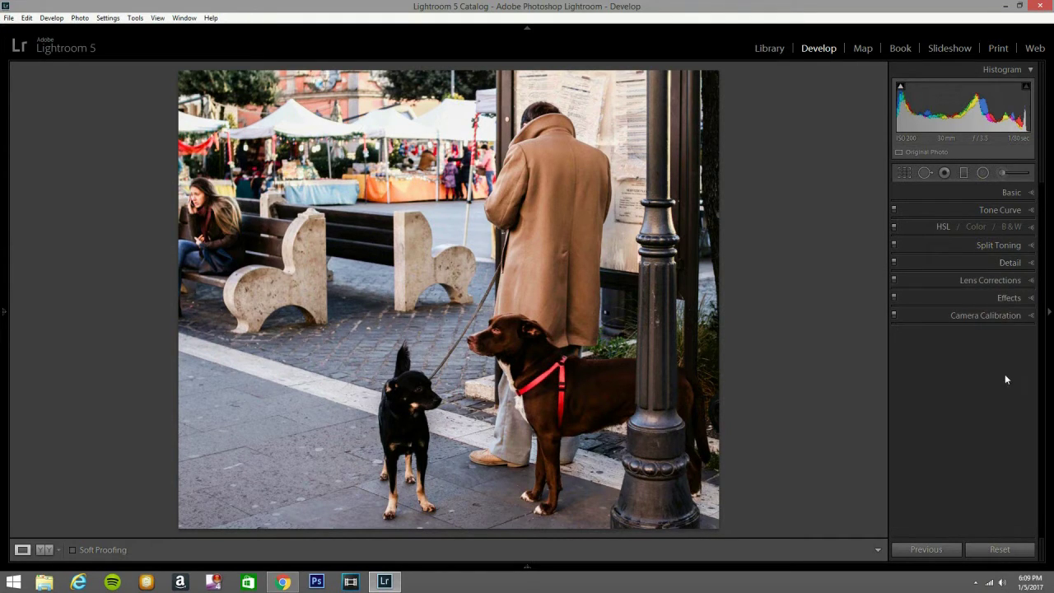
click(1026, 319)
drag(974, 496, 979, 495)
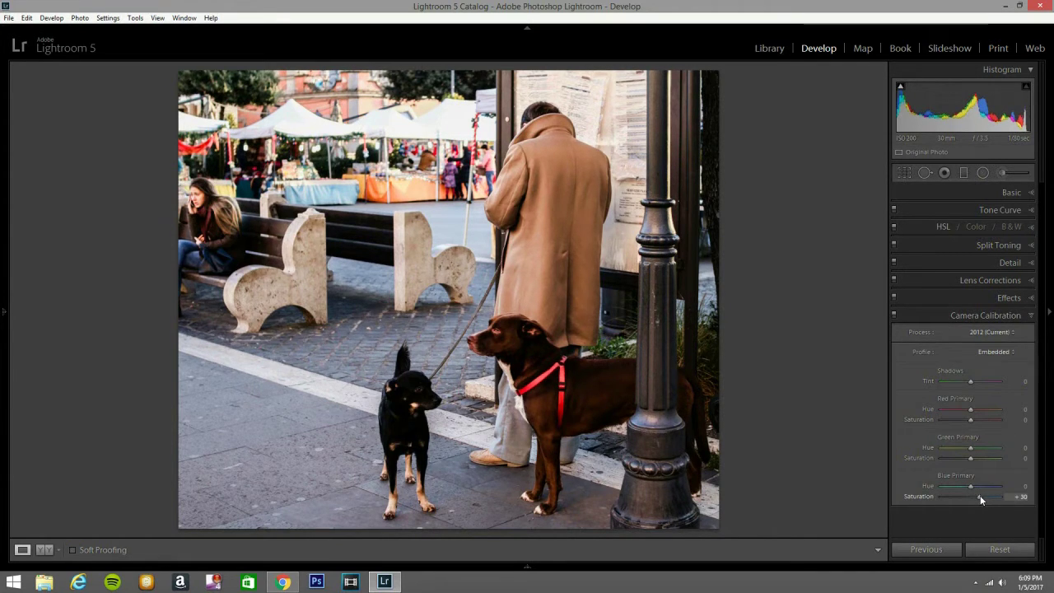
click(1033, 320)
Step: Paint an adjustment brush mask with exposure -0.30 over the shaded folds of the man's coat
click(1014, 172)
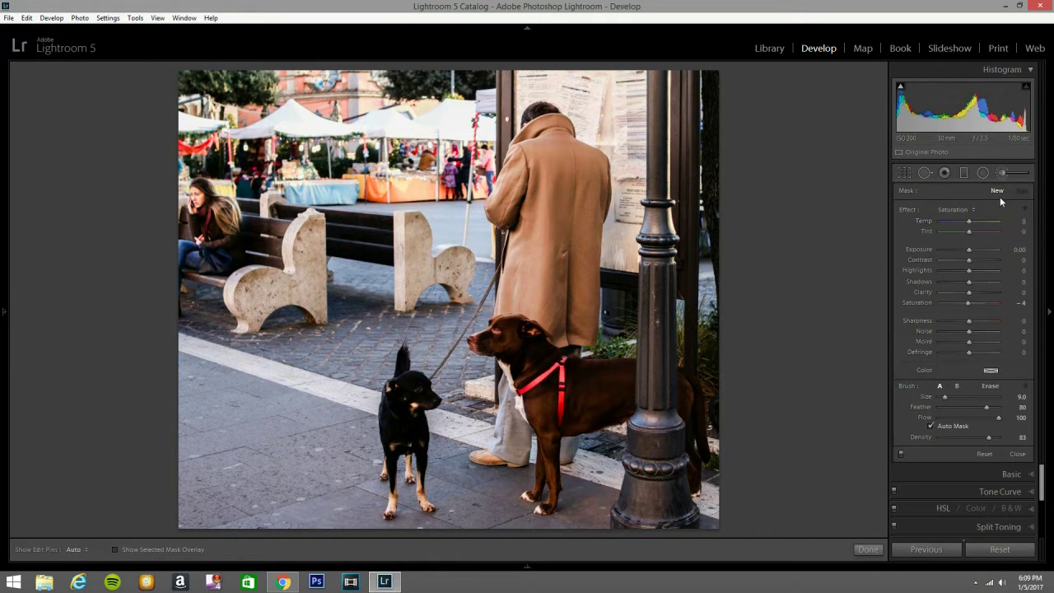
click(968, 211)
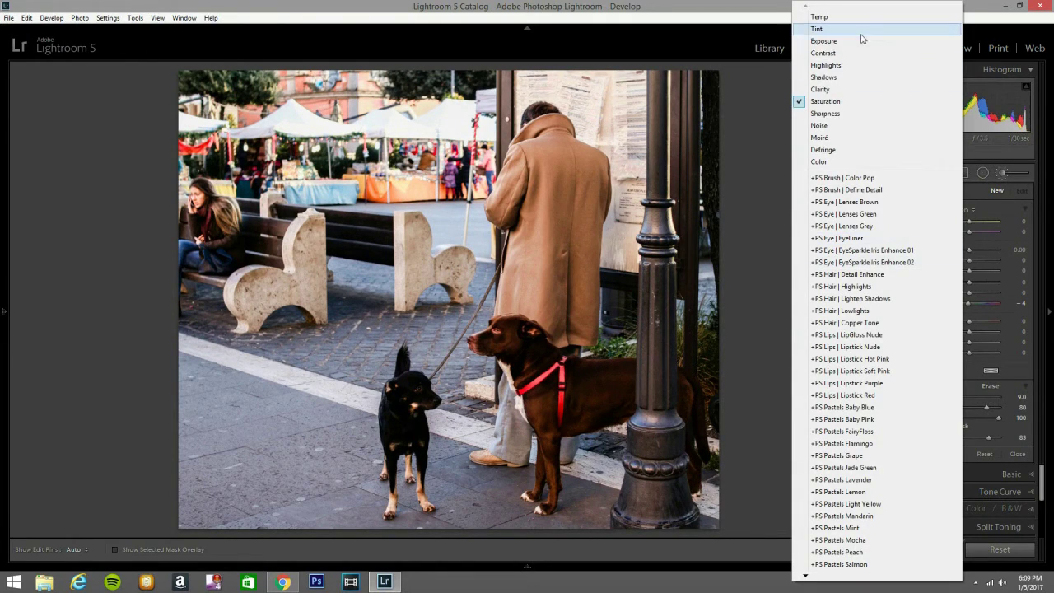
click(848, 41)
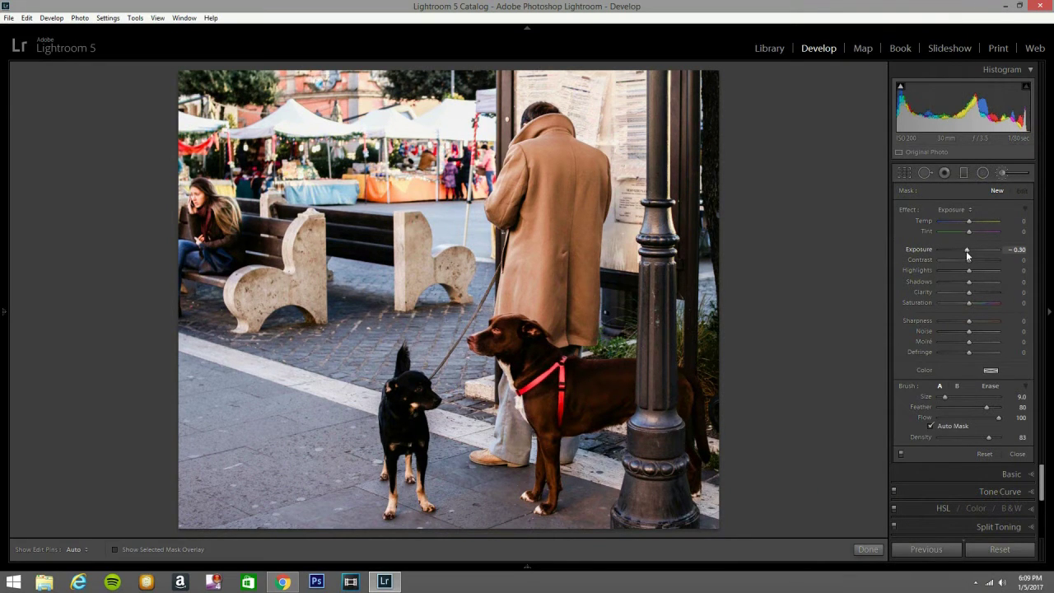
drag(966, 251, 967, 251)
scroll(569, 274, down, 5)
scroll(565, 256, up, 3)
key(h)
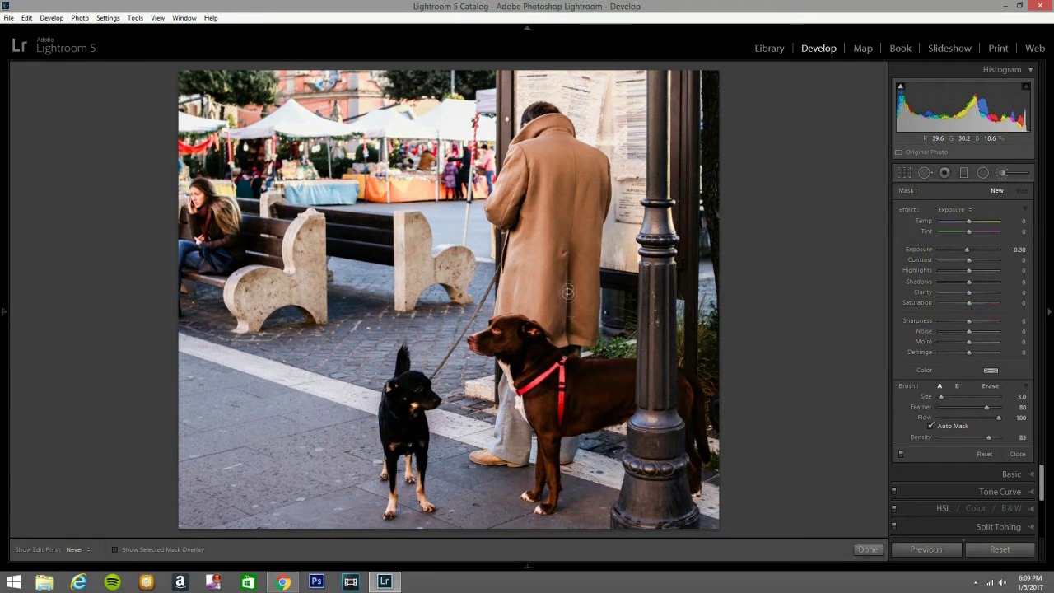
click(568, 251)
key(h)
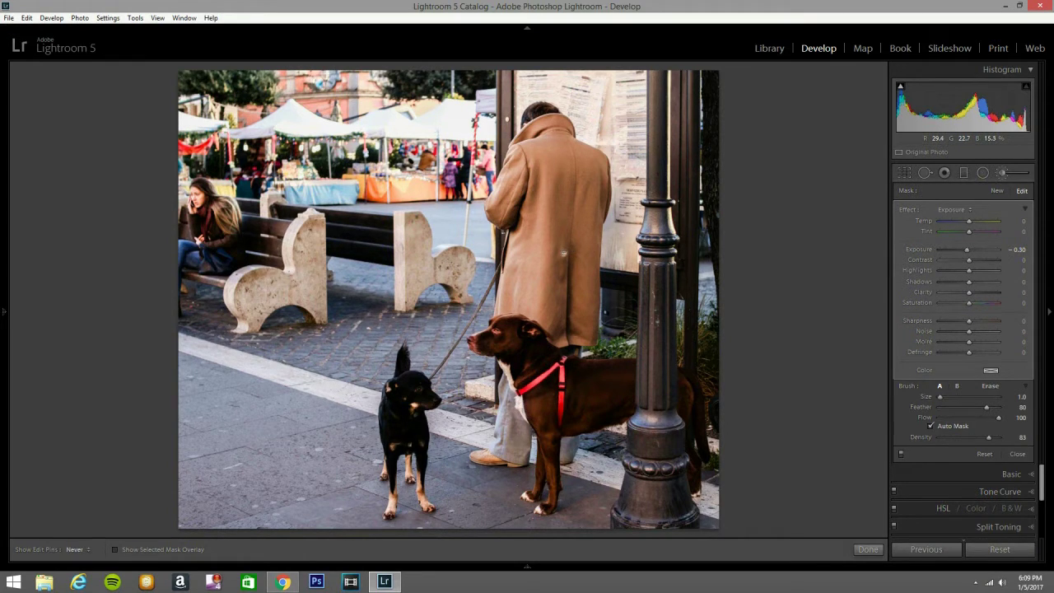
key(h)
drag(535, 167, 534, 213)
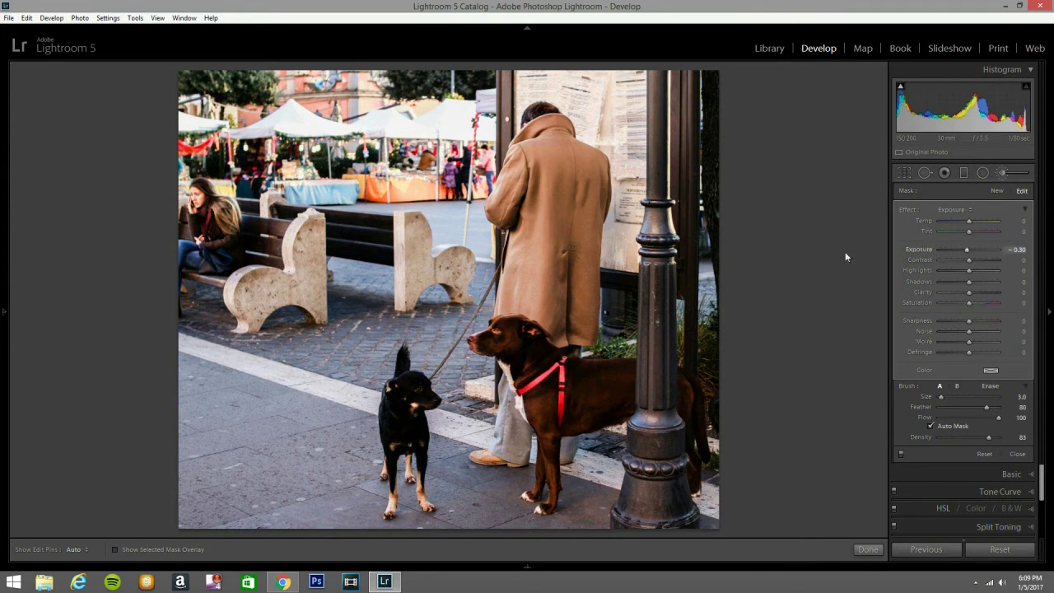
Step: Refine the darkening mask on the coat, set its exposure to -0.23 and close the adjustment brush
key(h)
key(h)
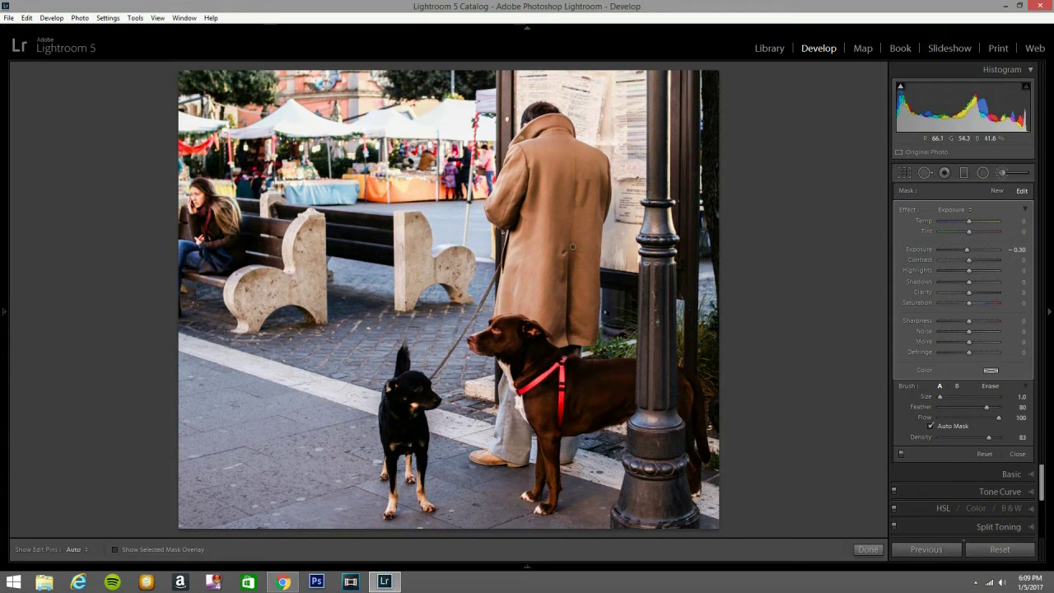
scroll(518, 139, up, 2)
key(h)
key(h)
scroll(335, 303, up, 5)
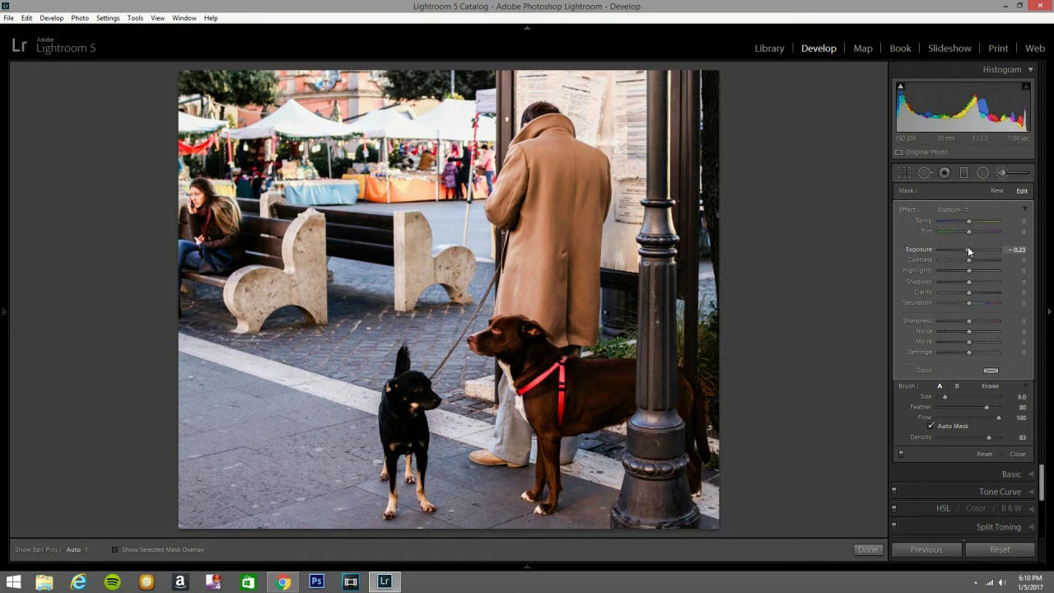
click(1006, 173)
Step: Paint a new adjustment brush mask with exposure 0.23 and brush size 4.0 over the lit areas of the man's coat
click(1005, 173)
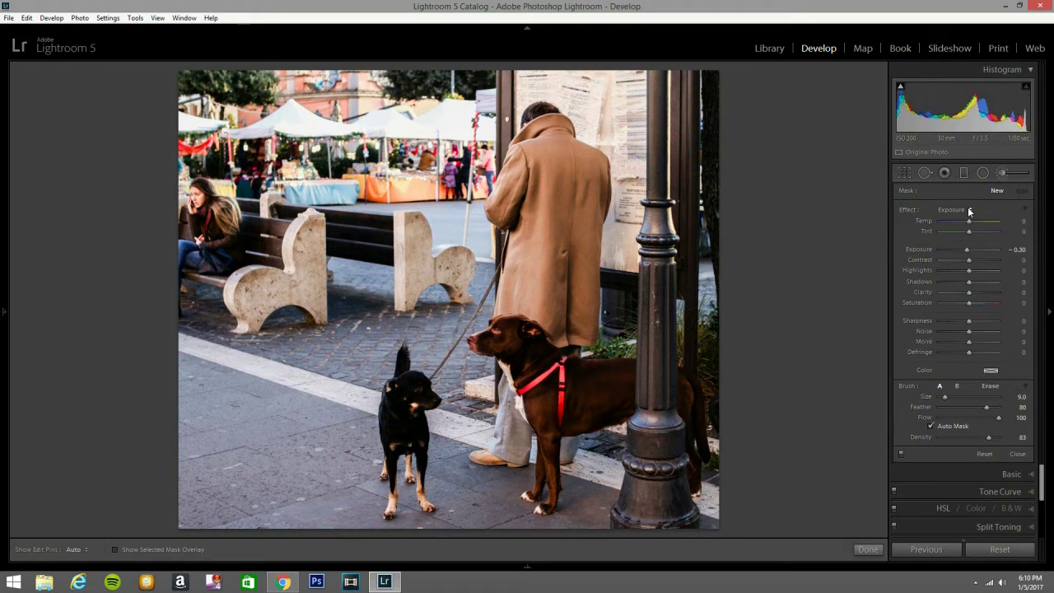
drag(968, 252, 971, 253)
key(bracketleft)
key(bracketleft)
key(bracketleft)
key(bracketleft)
key(bracketleft)
key(h)
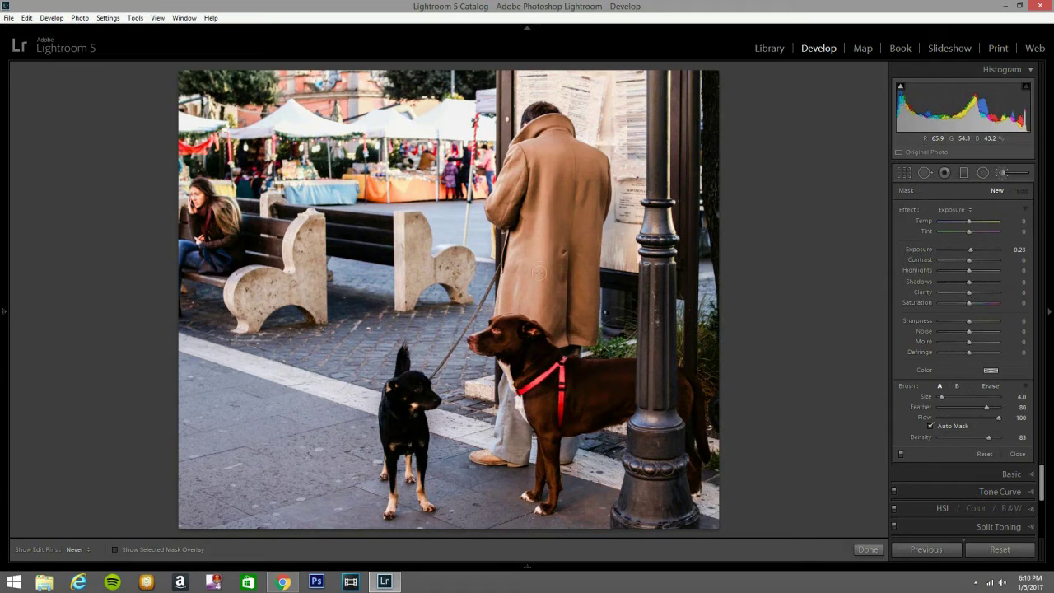
key(h)
key(h)
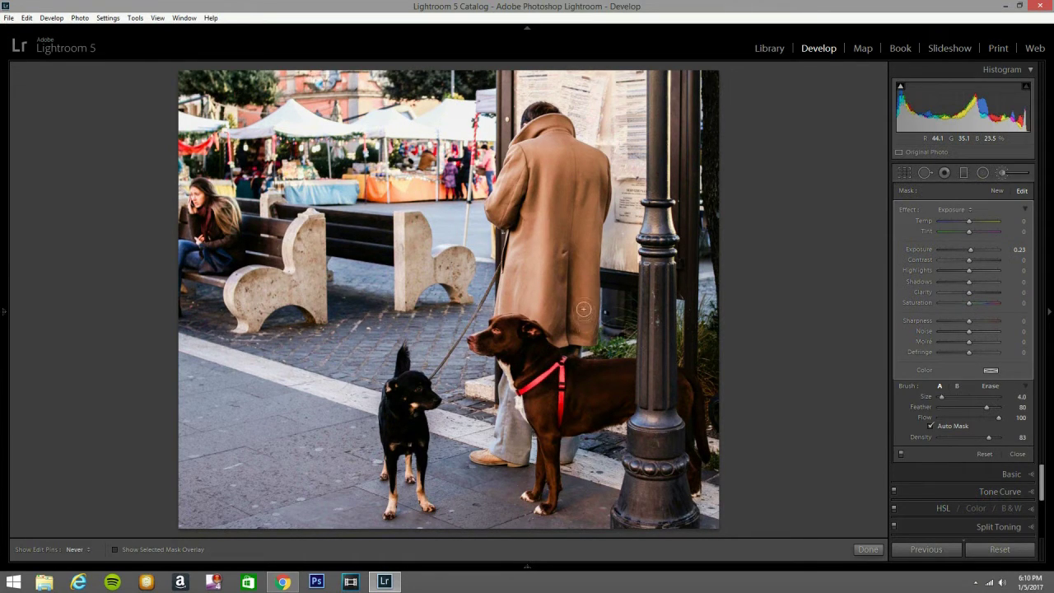
key(h)
key(h)
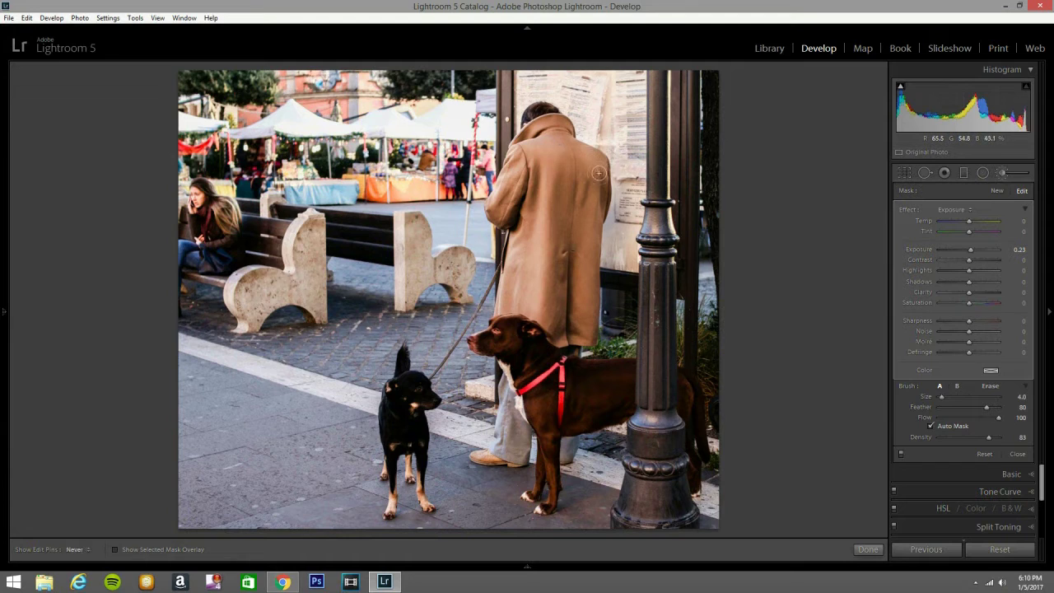
key(h)
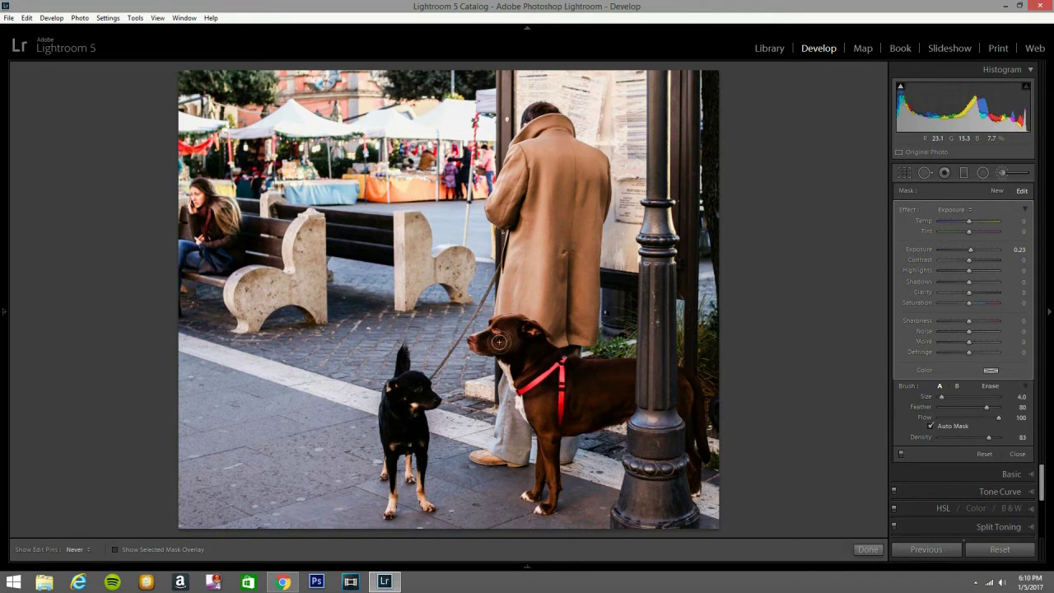
Step: Extend the brightening mask over the dogs, including the black dog's head and body, and close the adjustment brush
key(bracketleft)
key(bracketleft)
key(bracketleft)
key(h)
key(bracketright)
key(bracketright)
key(bracketright)
key(bracketright)
key(h)
mouse_move(409, 392)
mouse_down()
mouse_move(418, 401)
mouse_move(411, 448)
mouse_up()
key(h)
click(1004, 173)
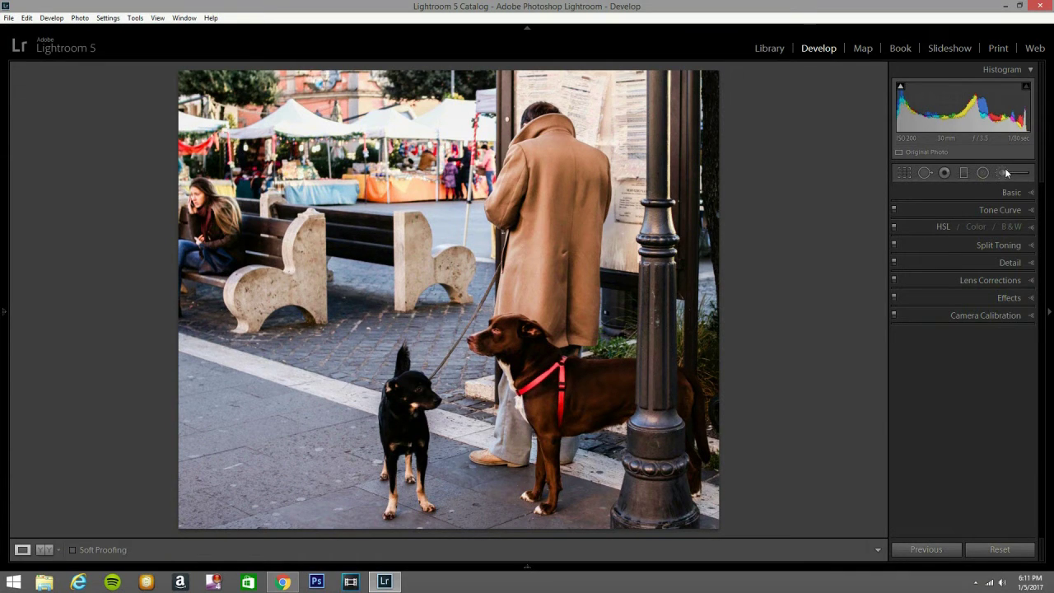
Step: Brush a new mask with exposure 0.15 and shadows 21 over the brown dog, and raise its shadows to 36
click(1003, 171)
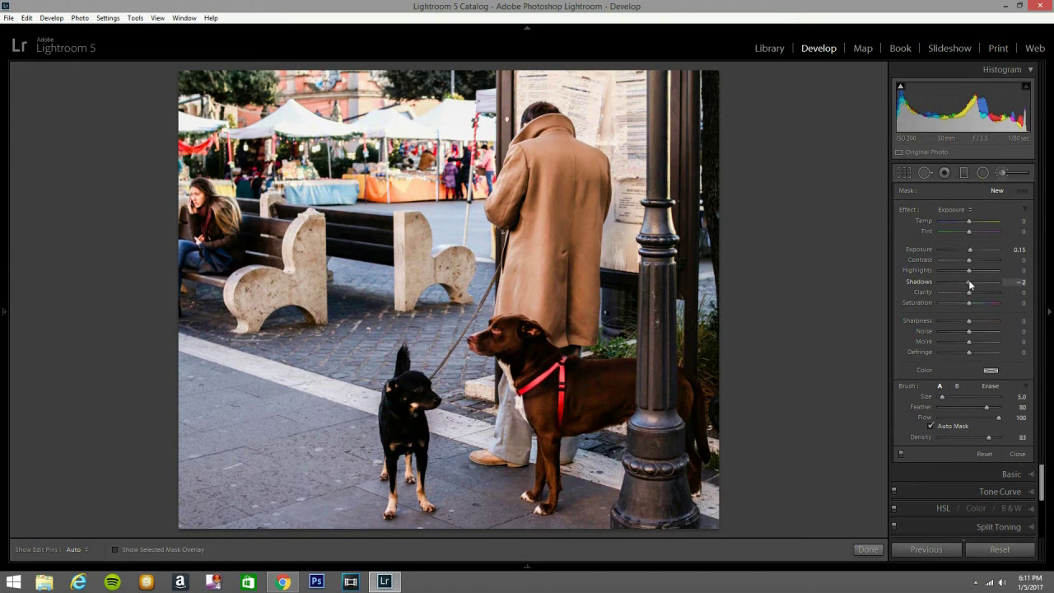
drag(971, 283, 974, 283)
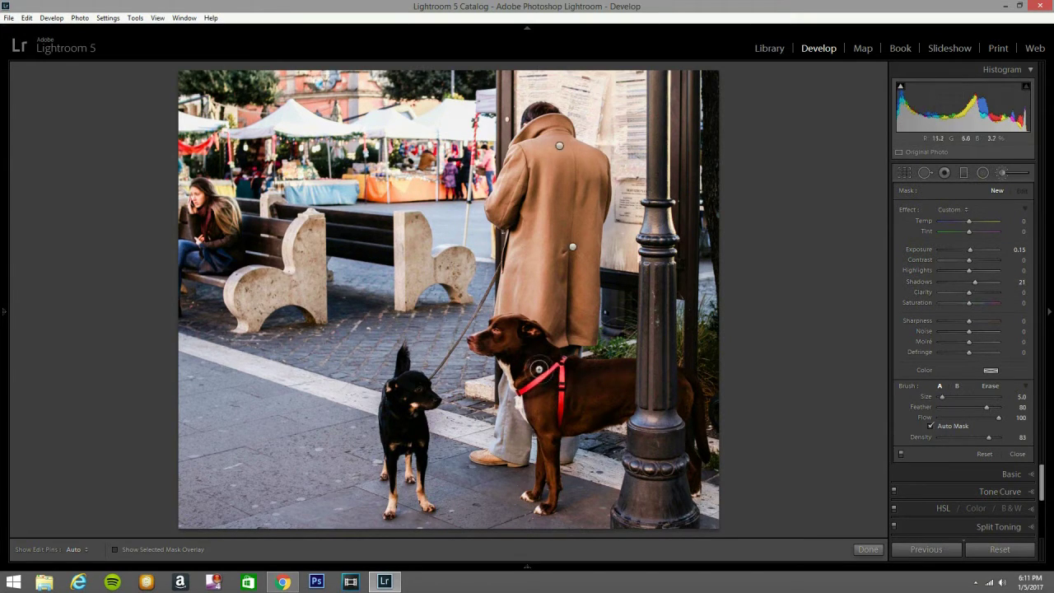
mouse_move(534, 330)
mouse_down()
mouse_move(478, 345)
mouse_move(509, 327)
mouse_move(524, 377)
mouse_move(550, 367)
mouse_move(541, 419)
mouse_move(546, 385)
mouse_move(589, 384)
mouse_move(537, 377)
mouse_move(597, 376)
mouse_move(630, 407)
mouse_move(569, 421)
mouse_move(610, 378)
mouse_move(535, 361)
mouse_move(628, 368)
mouse_move(549, 410)
mouse_move(549, 505)
mouse_move(530, 379)
mouse_move(493, 345)
mouse_move(514, 327)
mouse_move(481, 344)
mouse_move(512, 325)
mouse_move(629, 392)
mouse_up()
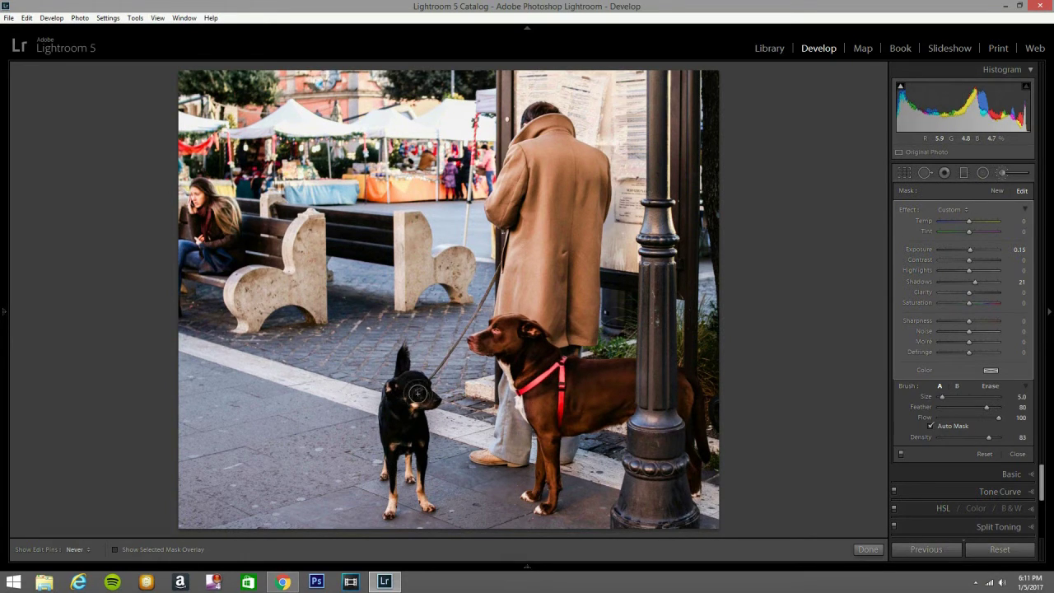
click(979, 280)
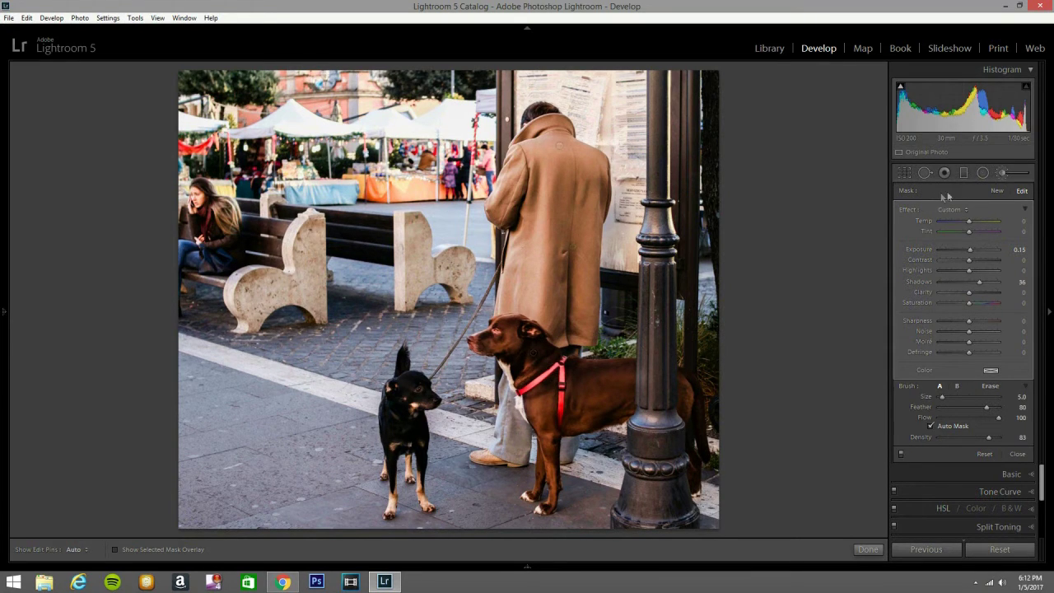
click(1003, 172)
Step: Brush a green tint with hue 125 and saturation 54 over the plants beside the lamppost and the background trees
click(1002, 171)
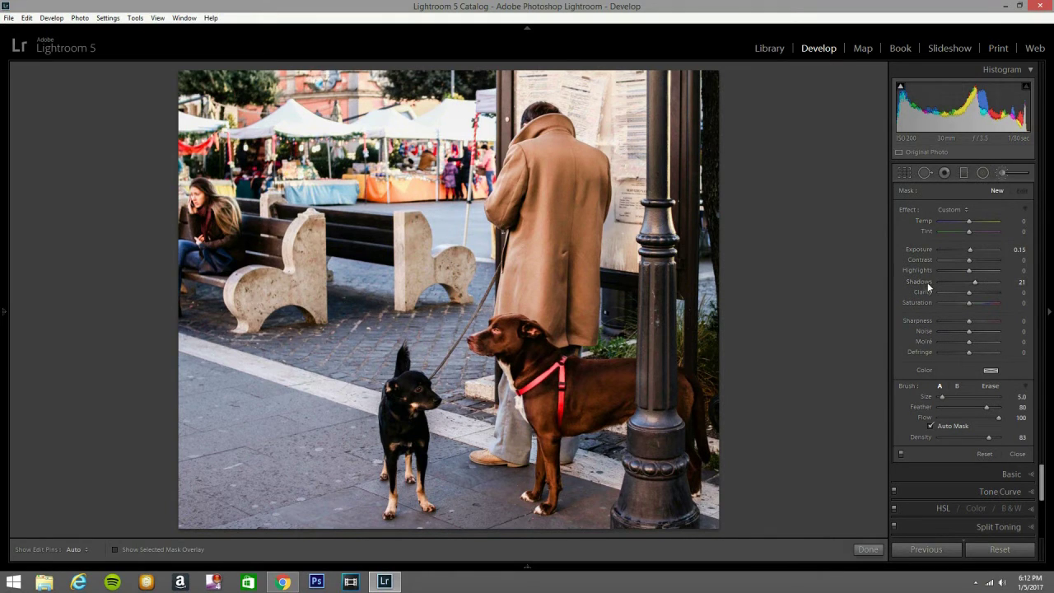
click(953, 210)
click(805, 57)
click(991, 370)
click(820, 391)
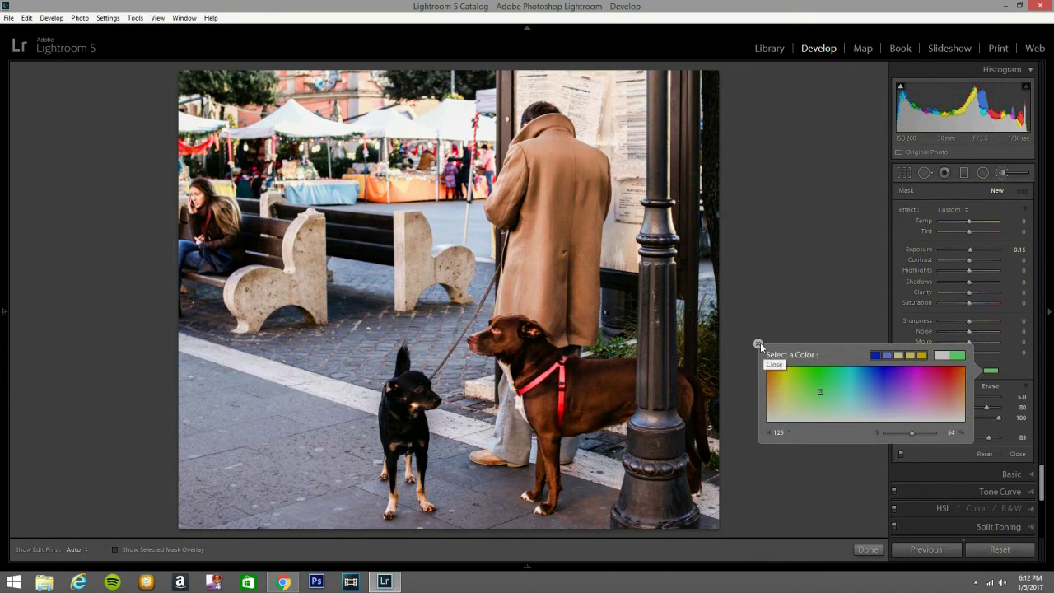
click(757, 344)
key(h)
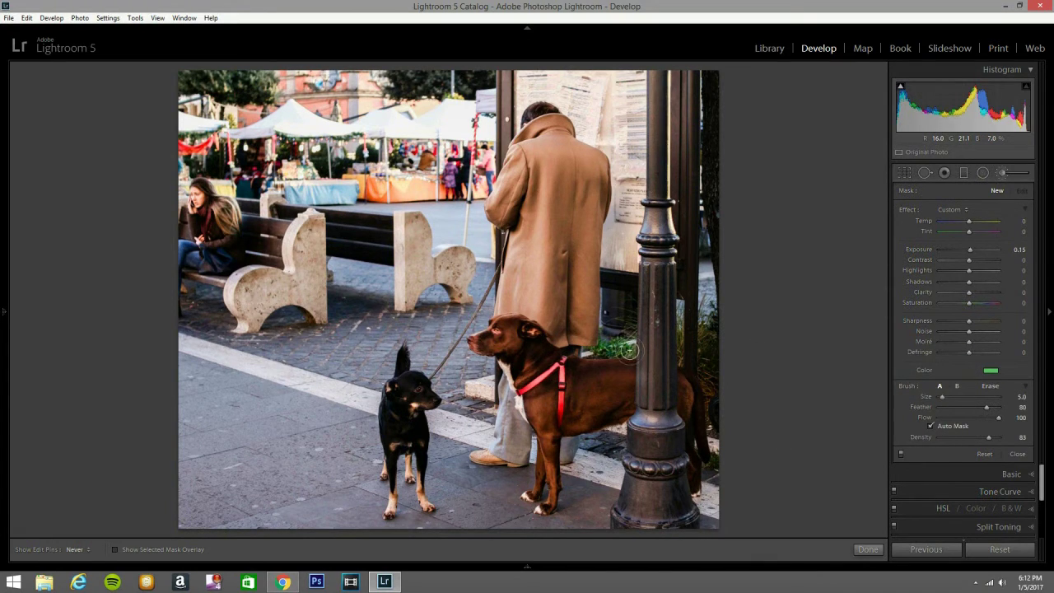
mouse_move(685, 327)
mouse_down()
mouse_move(682, 353)
mouse_move(708, 352)
mouse_up()
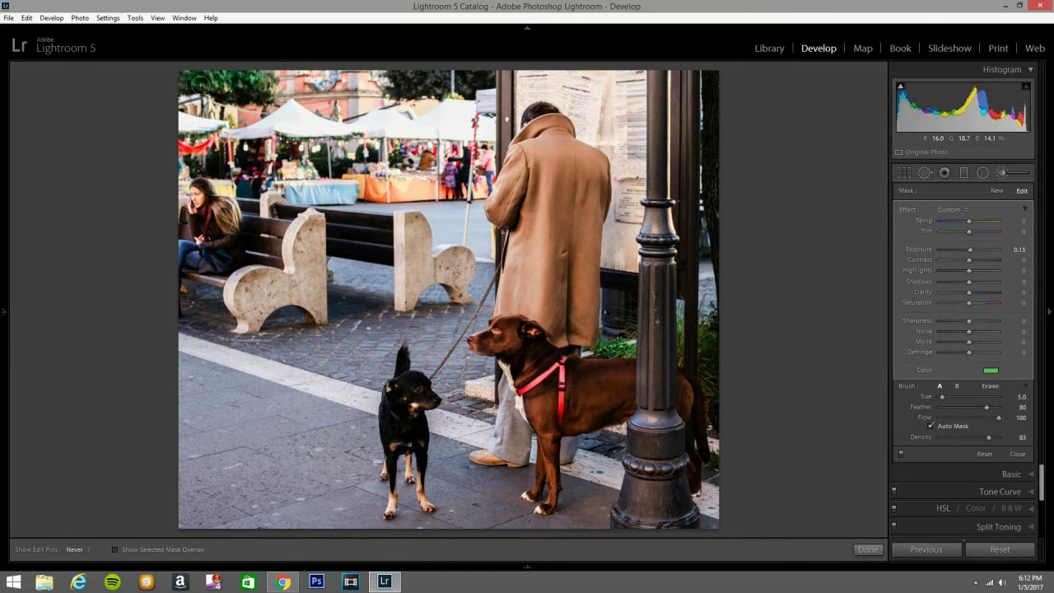
key(h)
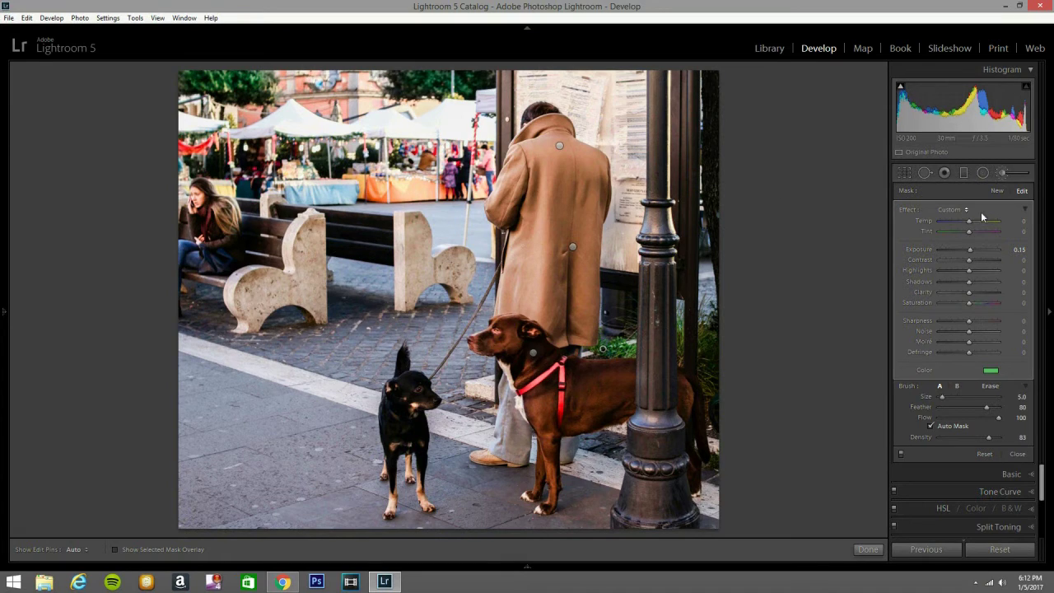
click(1000, 173)
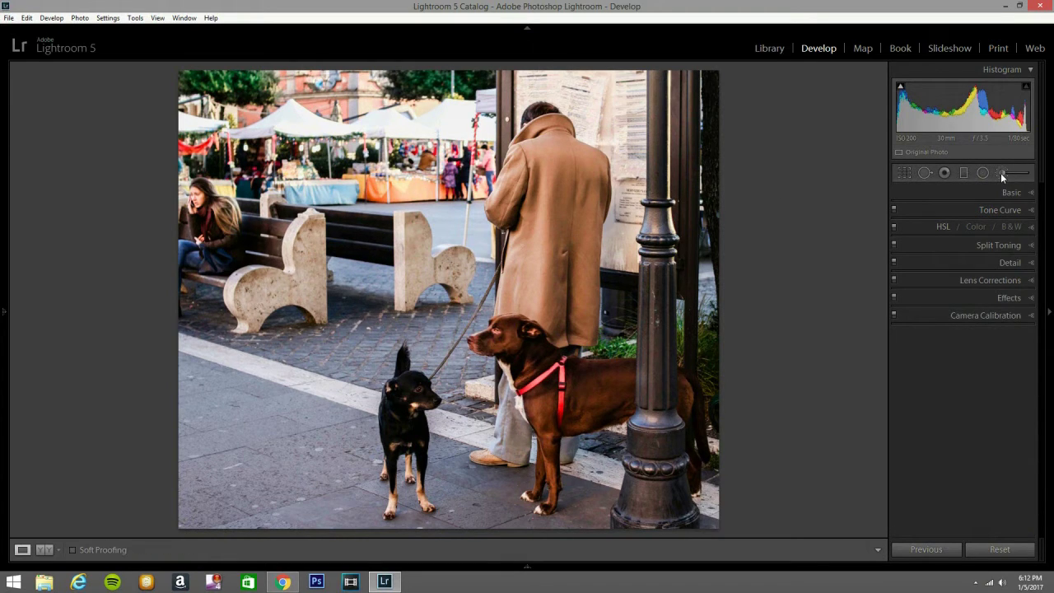
Step: Open a copy of the photo with Lightroom adjustments in Color Efex Pro 4
right_click(474, 283)
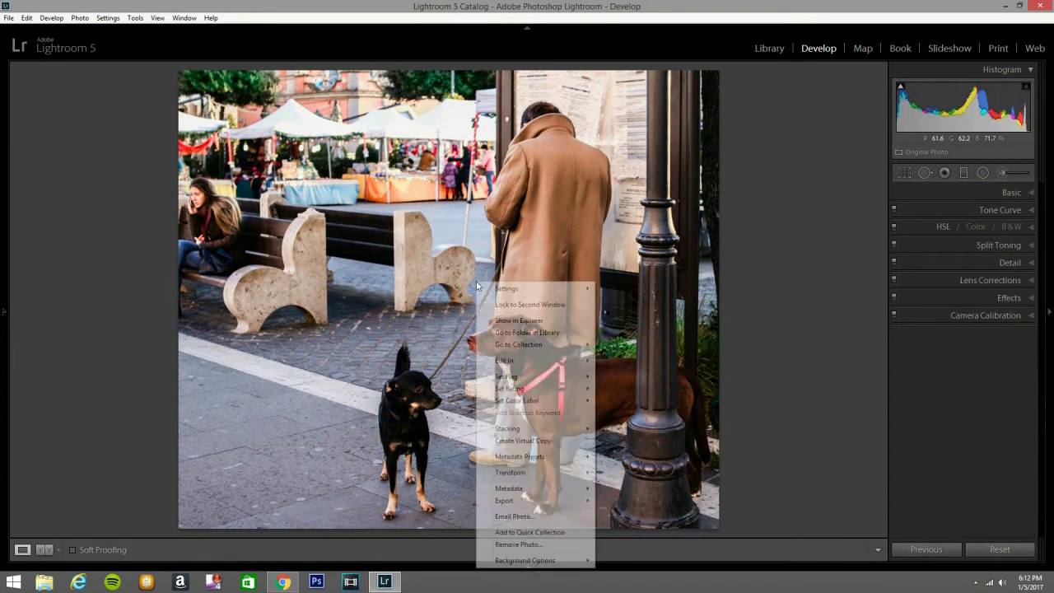
mouse_move(537, 502)
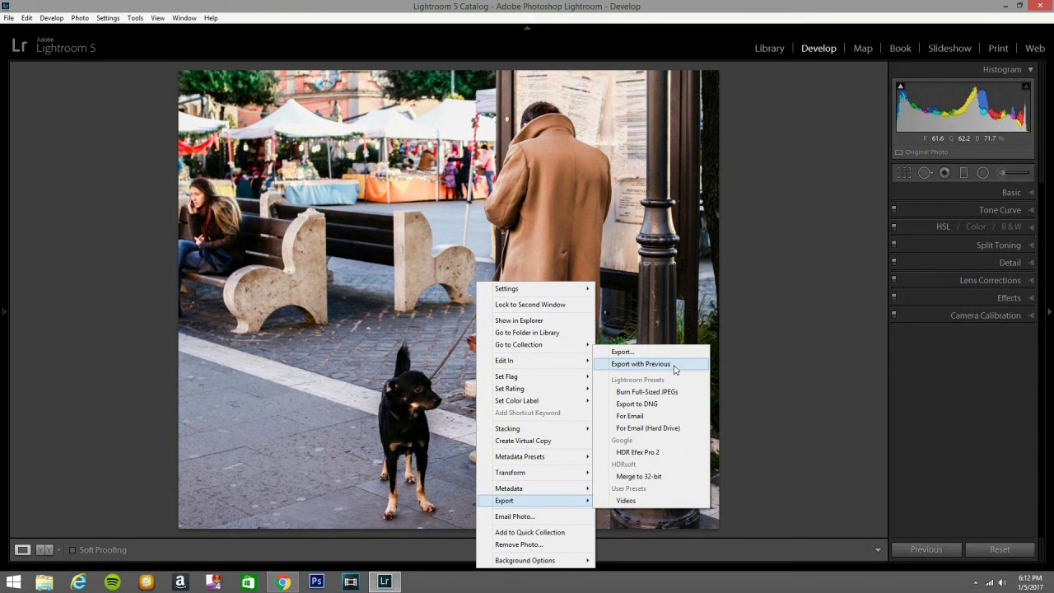
mouse_move(551, 364)
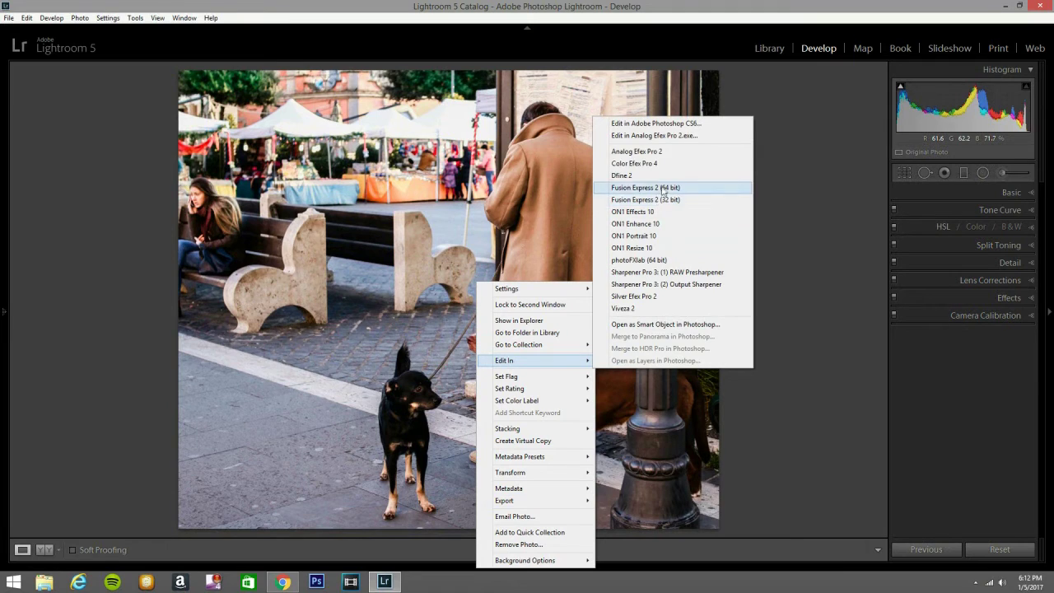
click(670, 164)
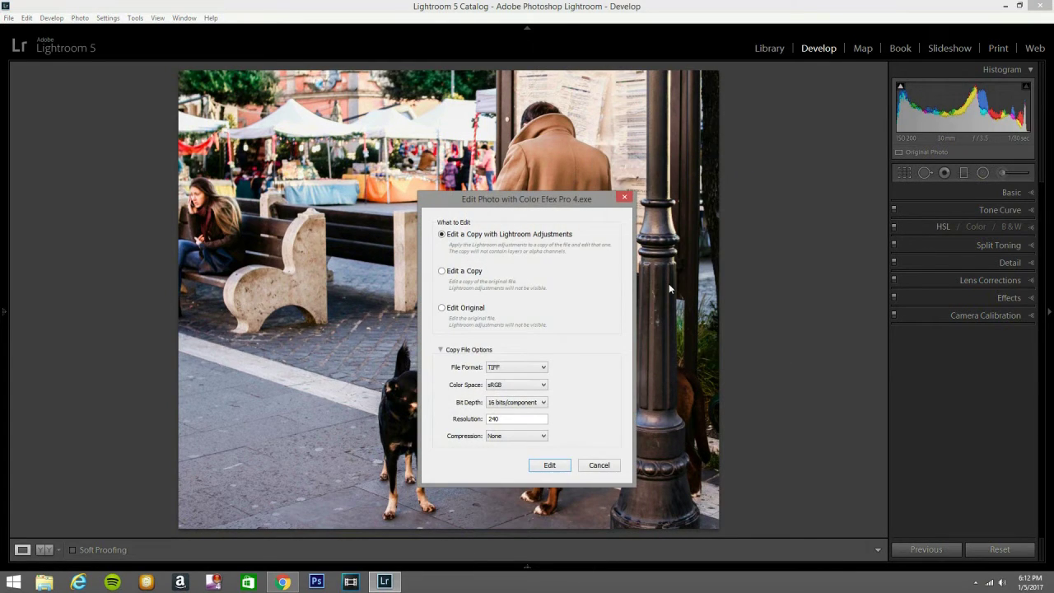
click(548, 464)
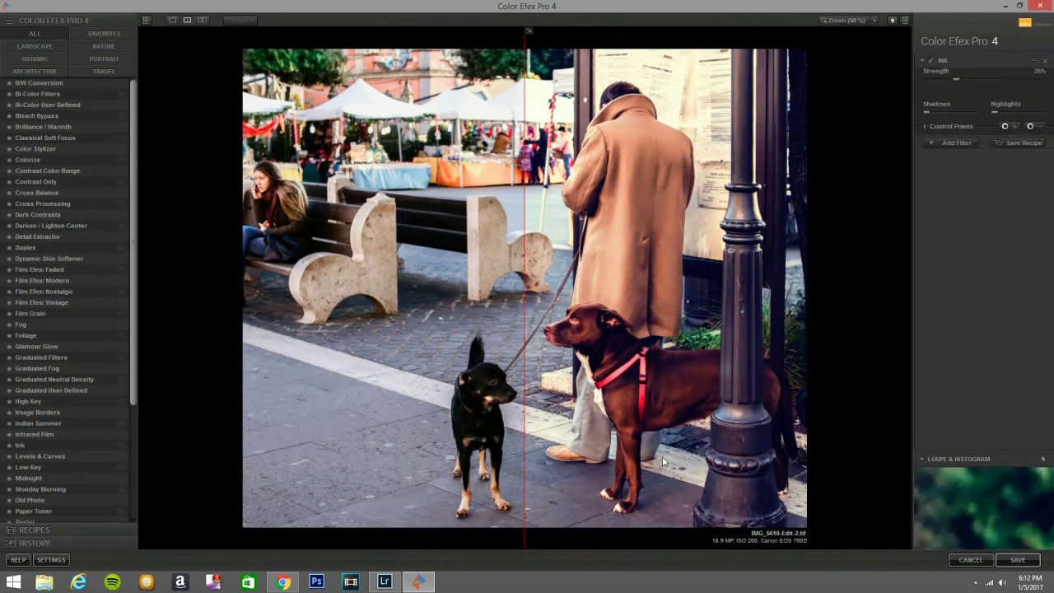
Step: Try the filters from B/W Conversion through Contrast Color Range one after another, with the comparison divider moved to show the effect across the photo
click(41, 82)
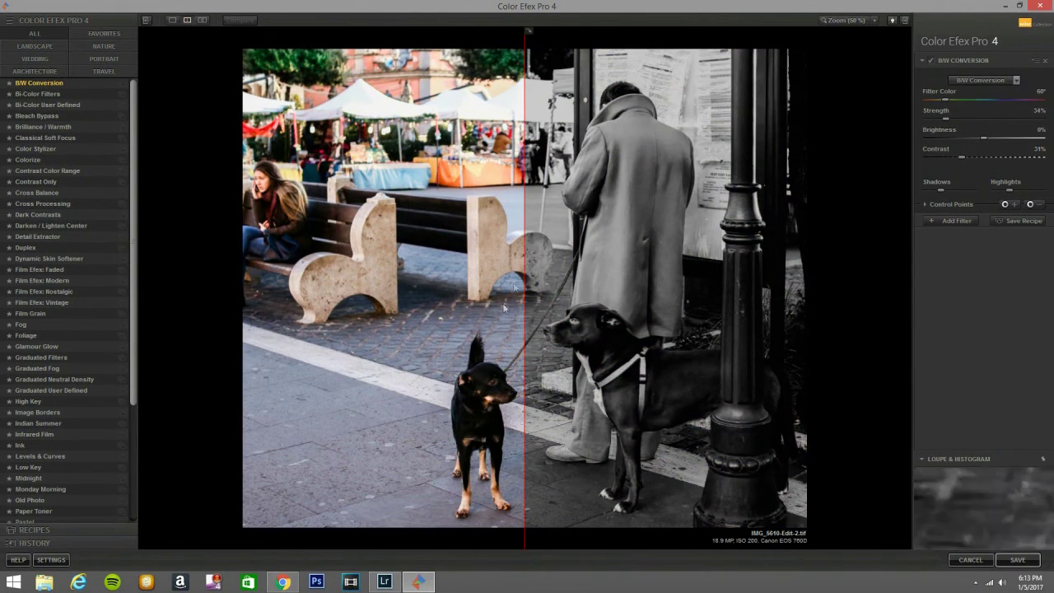
drag(526, 282, 109, 278)
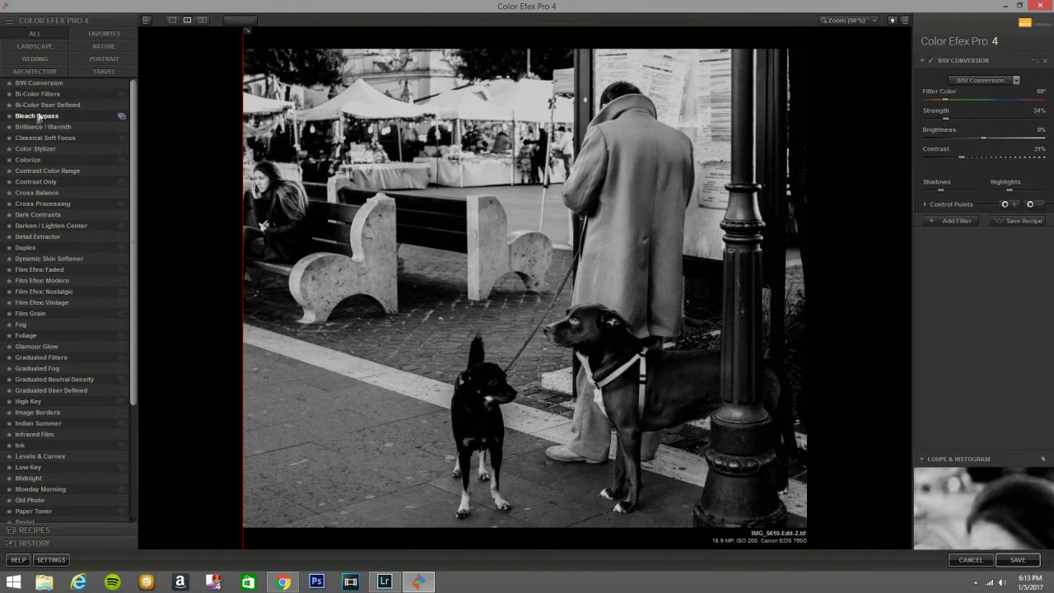
click(56, 95)
click(58, 105)
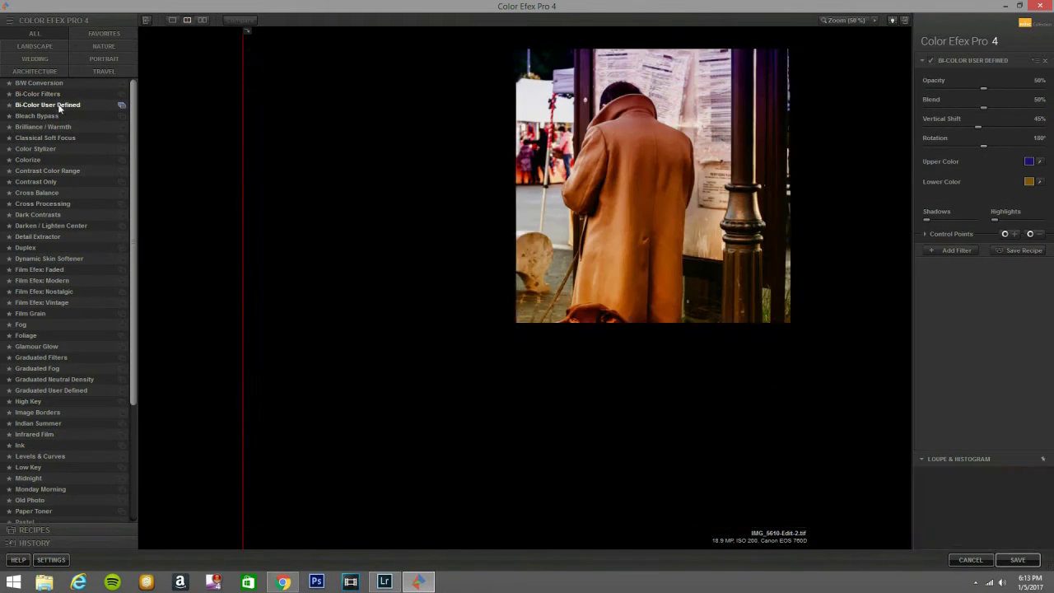
click(58, 116)
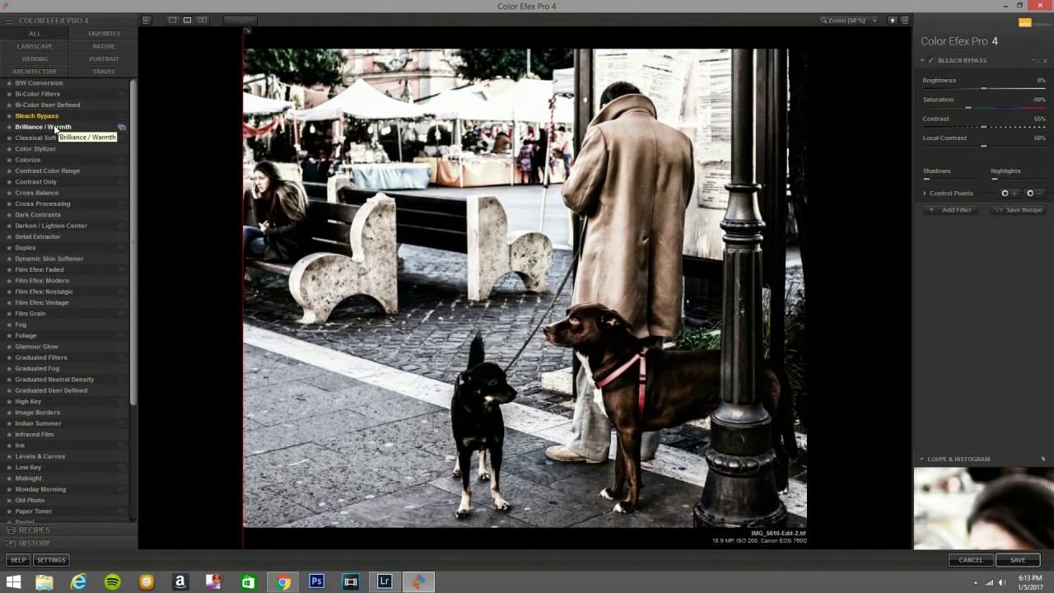
click(55, 128)
click(53, 138)
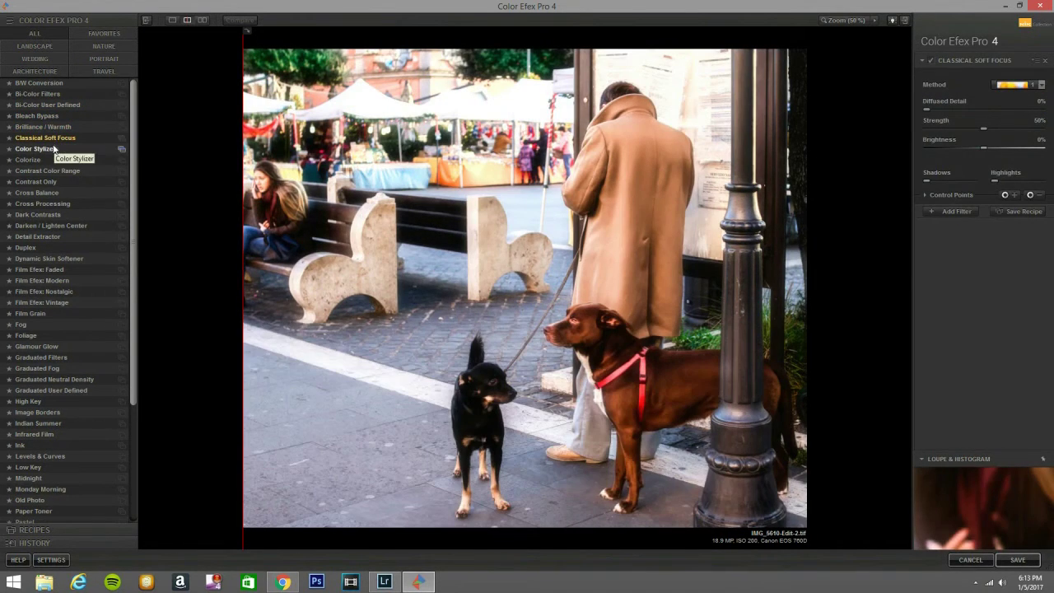
click(52, 150)
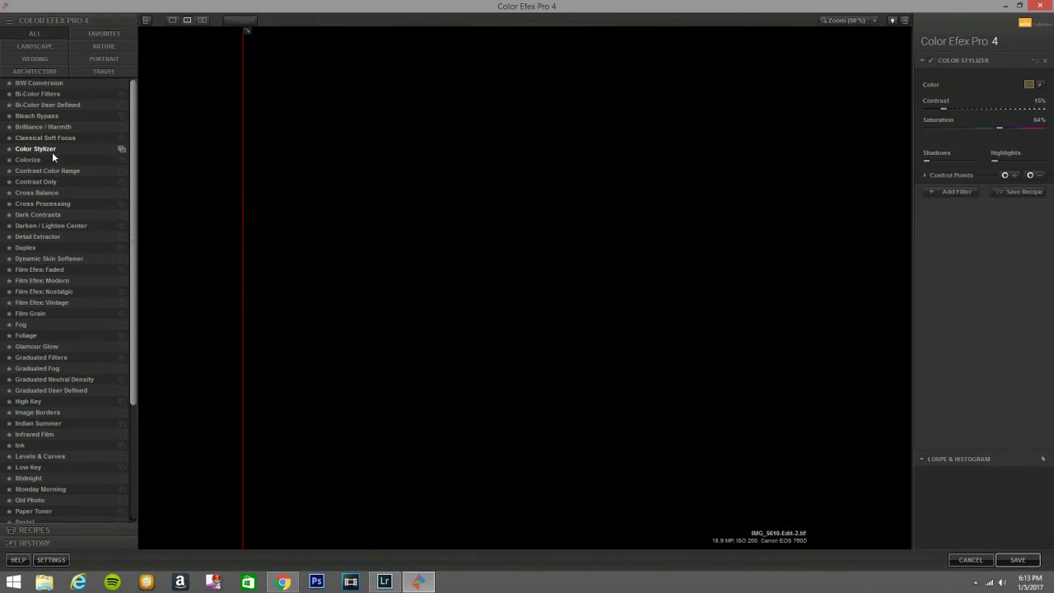
click(51, 160)
click(48, 171)
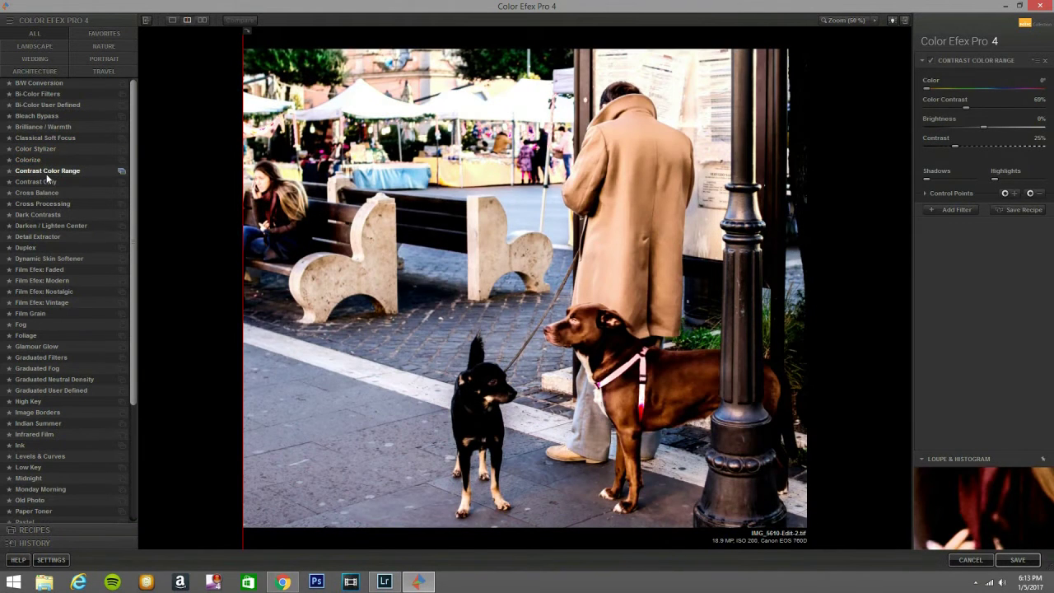
Step: Apply the Bleach Bypass filter and compare it with the unfiltered photo using the before/after divider
click(39, 116)
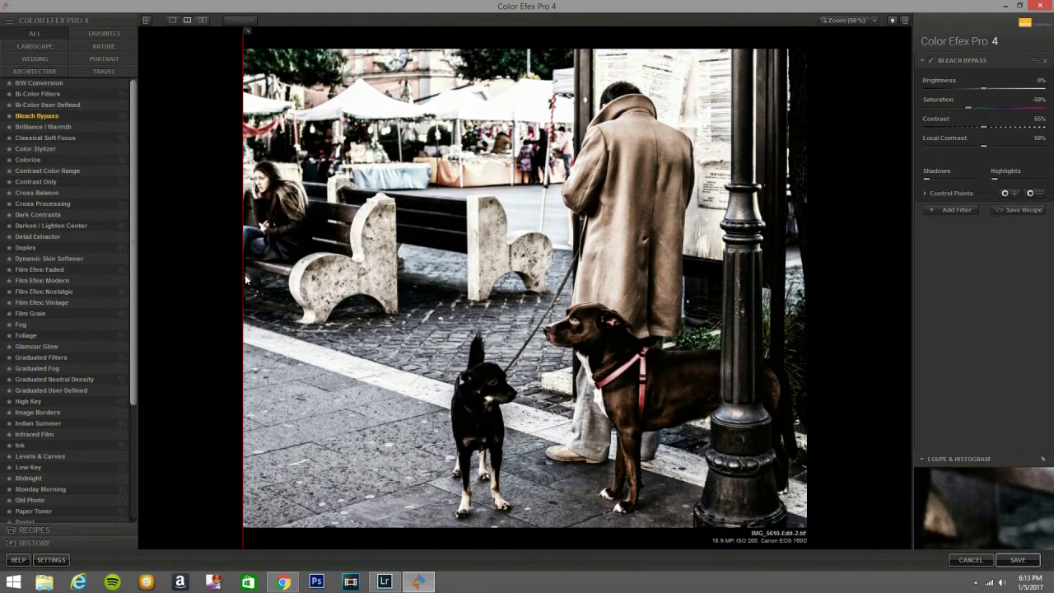
mouse_move(280, 274)
mouse_down()
mouse_move(773, 272)
mouse_move(245, 272)
mouse_move(396, 272)
mouse_move(276, 271)
mouse_up()
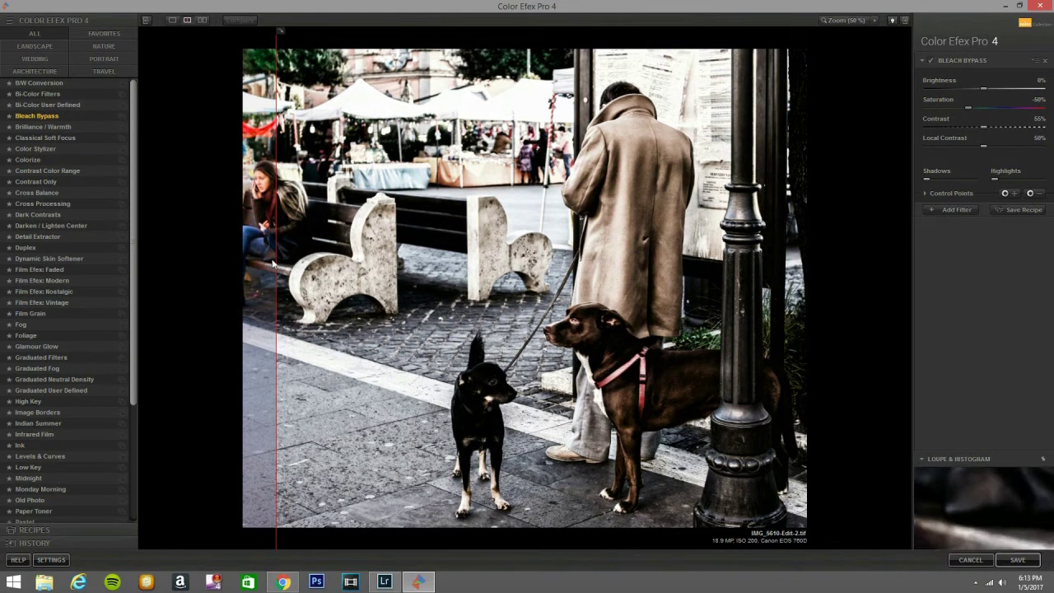
drag(276, 262, 222, 262)
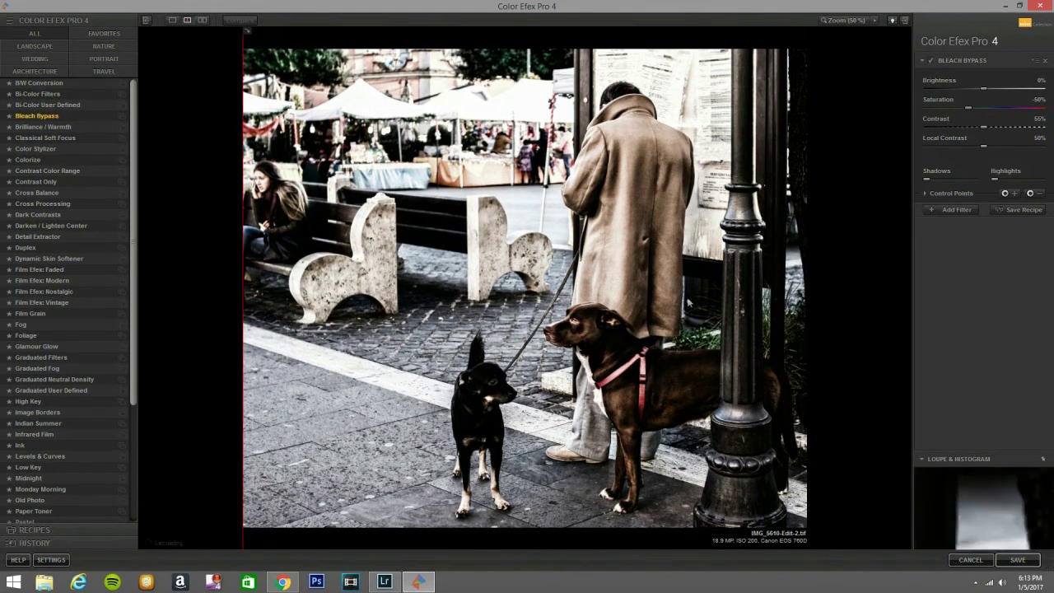
Step: Set the Bleach Bypass brightness to 1% and saturation to -27%
click(977, 109)
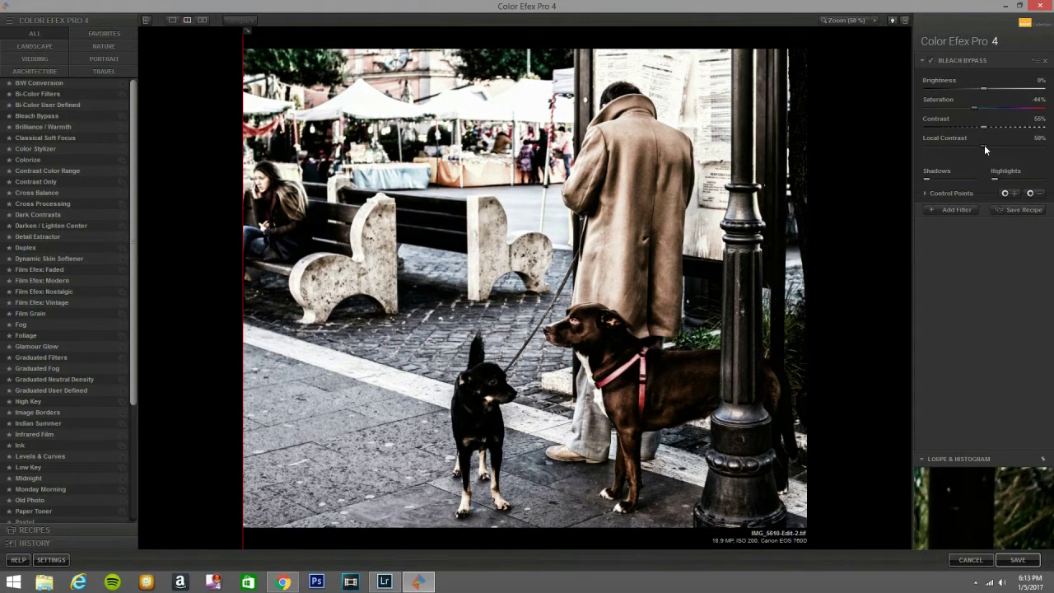
click(988, 87)
click(982, 87)
click(983, 86)
drag(976, 107, 978, 107)
drag(981, 106, 1025, 118)
drag(1000, 107, 991, 112)
drag(991, 107, 989, 108)
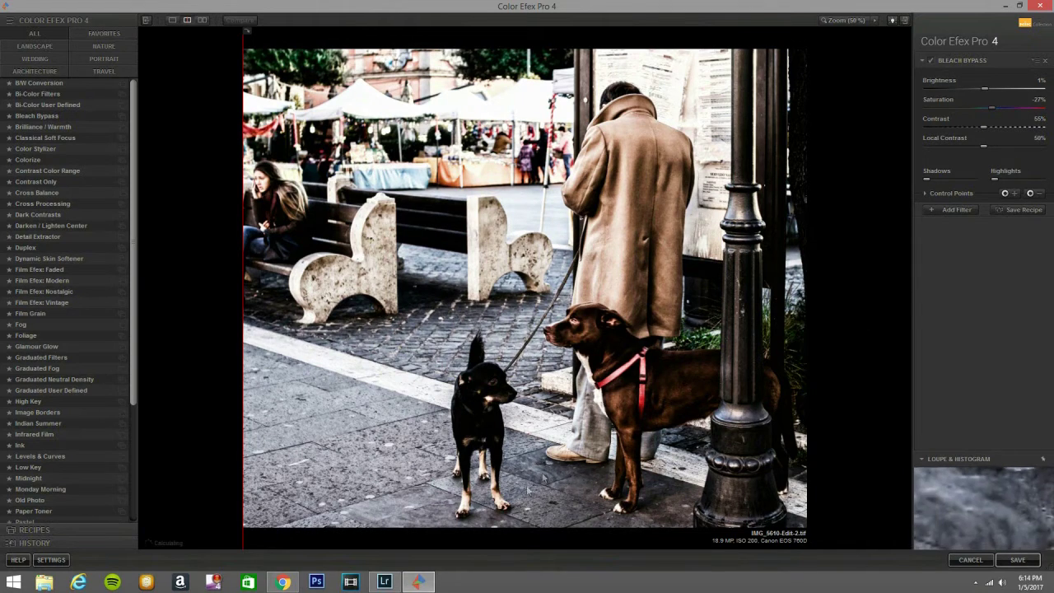
drag(240, 345, 215, 321)
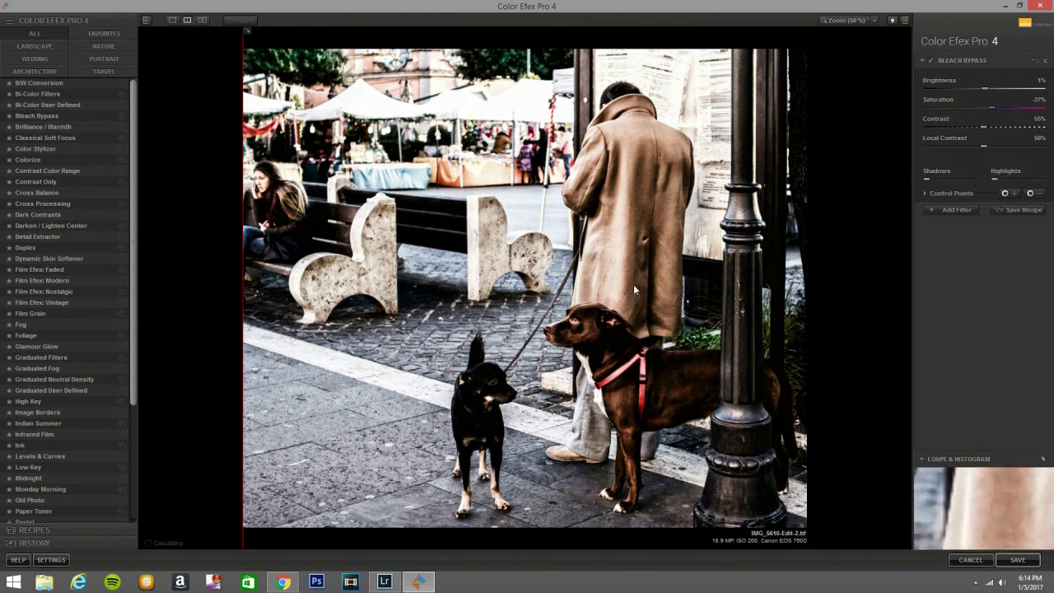
Step: Add a second filter on top of Bleach Bypass and try Duplex, Detail Extractor, Dynamic Skin Softener, Fog and Foliage in it
click(955, 209)
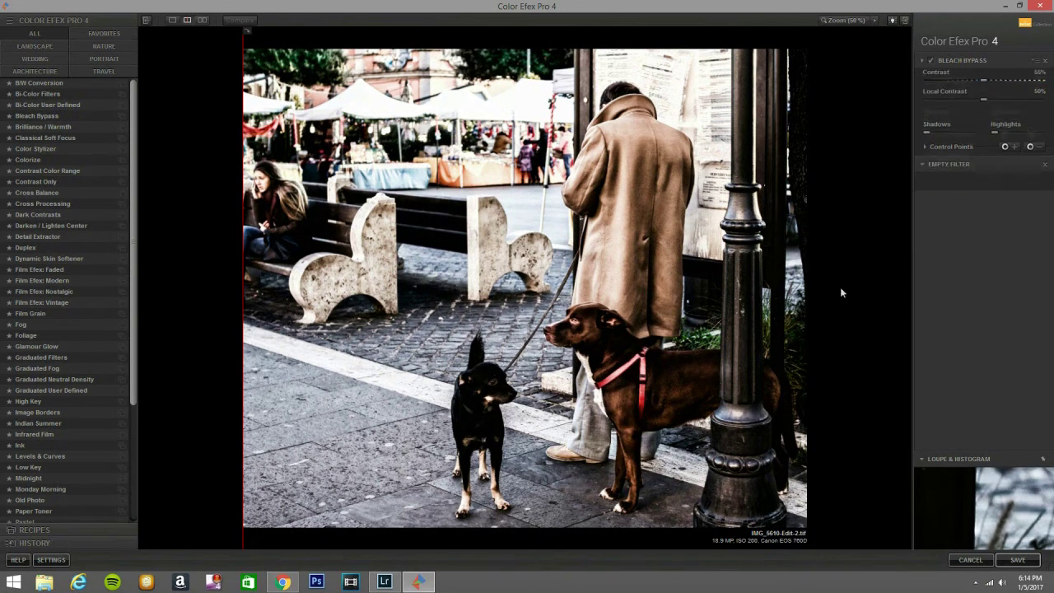
click(51, 242)
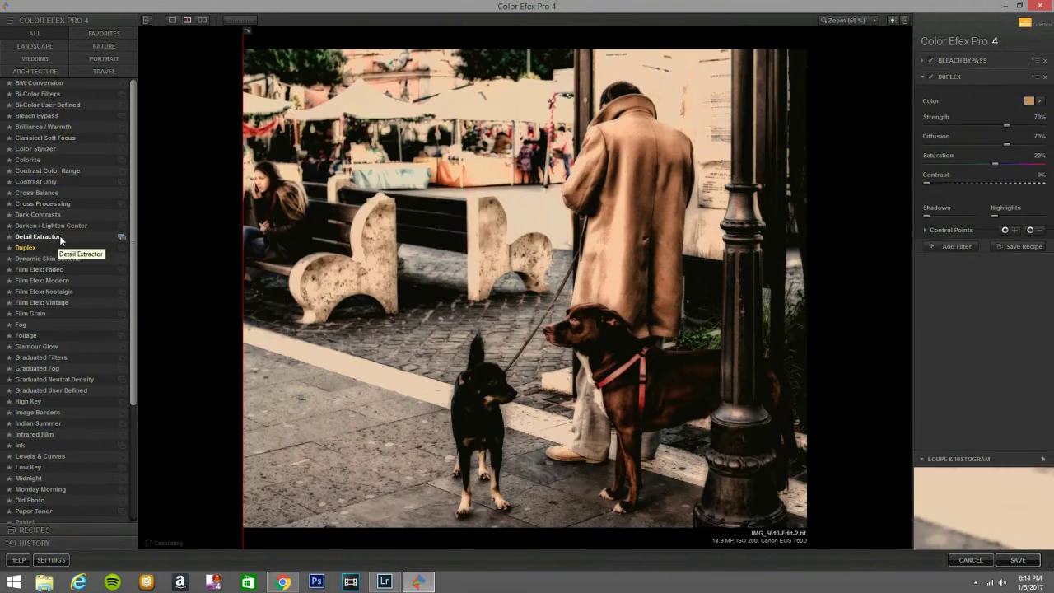
click(59, 236)
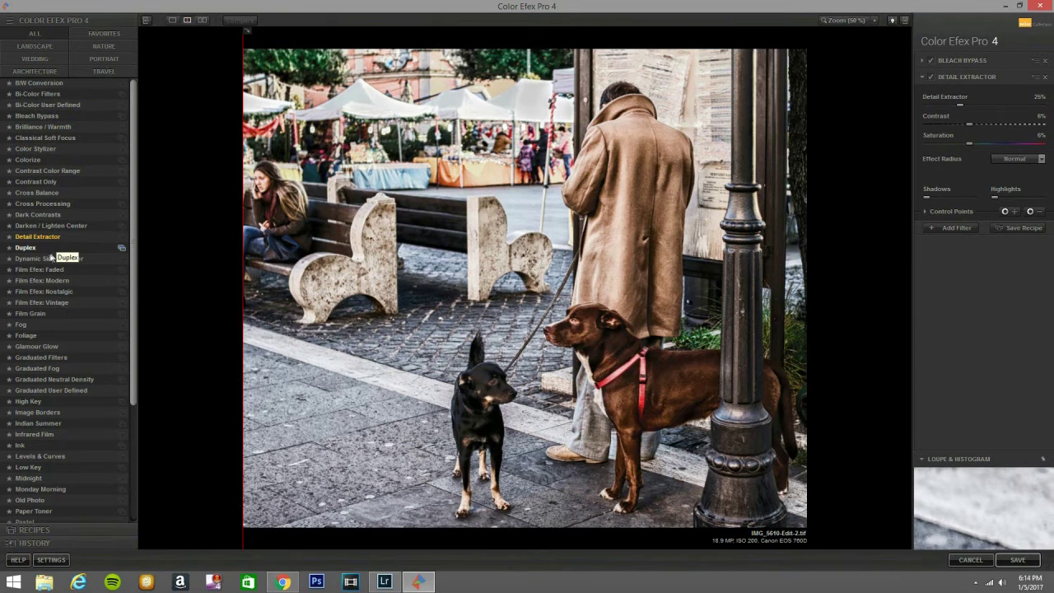
click(48, 259)
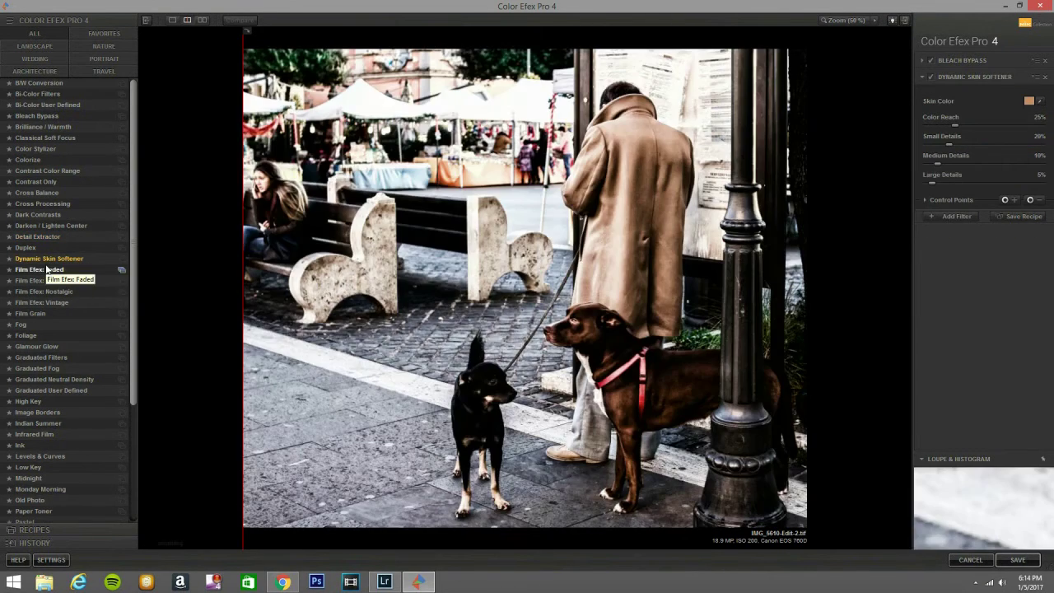
click(37, 314)
click(38, 323)
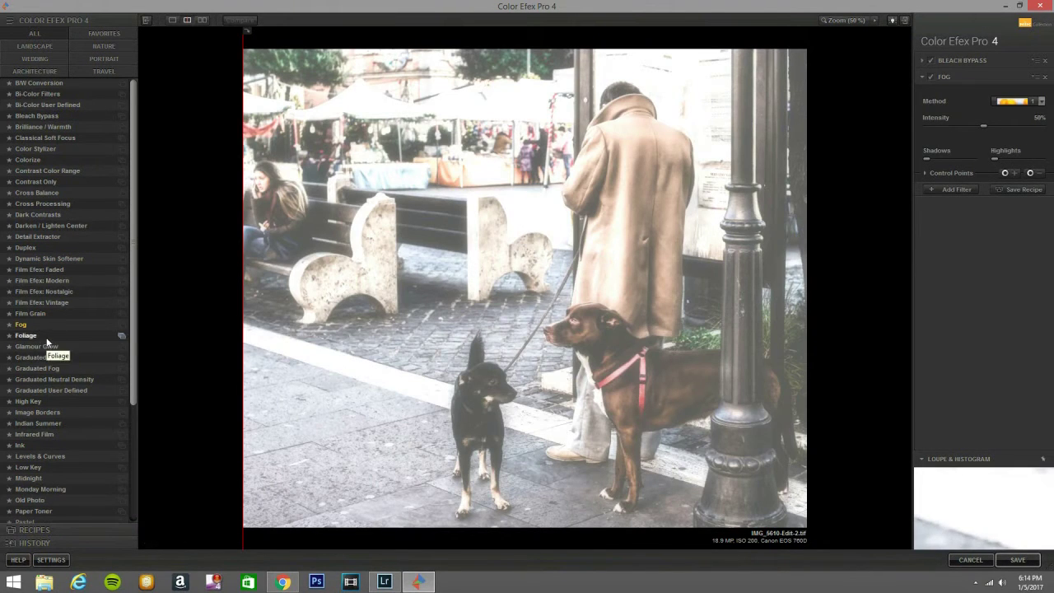
click(46, 336)
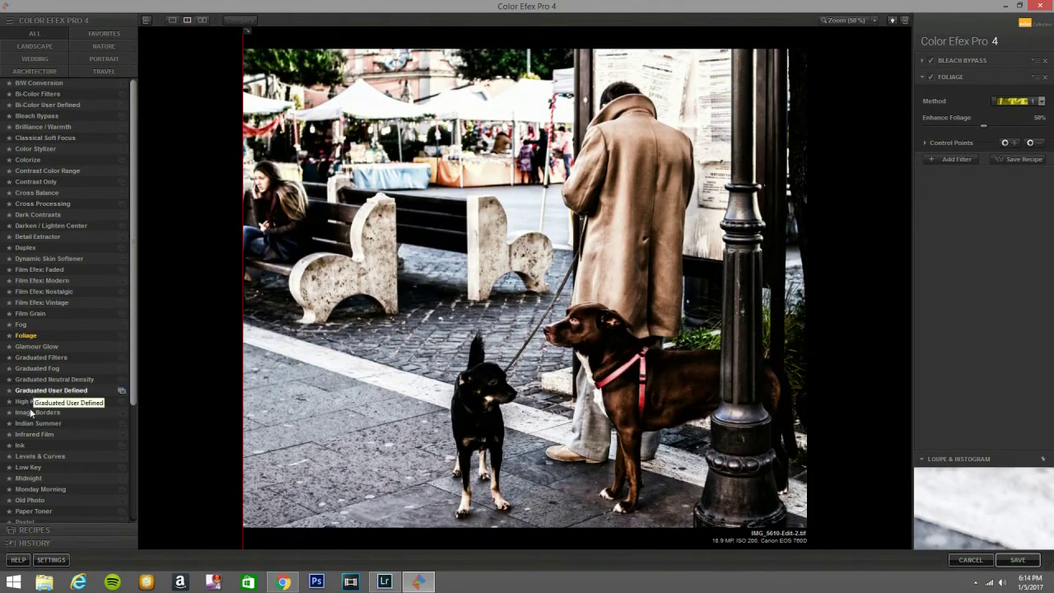
Step: Set the second filter to Ink and save the filtered photo back to Lightroom
click(33, 434)
click(28, 446)
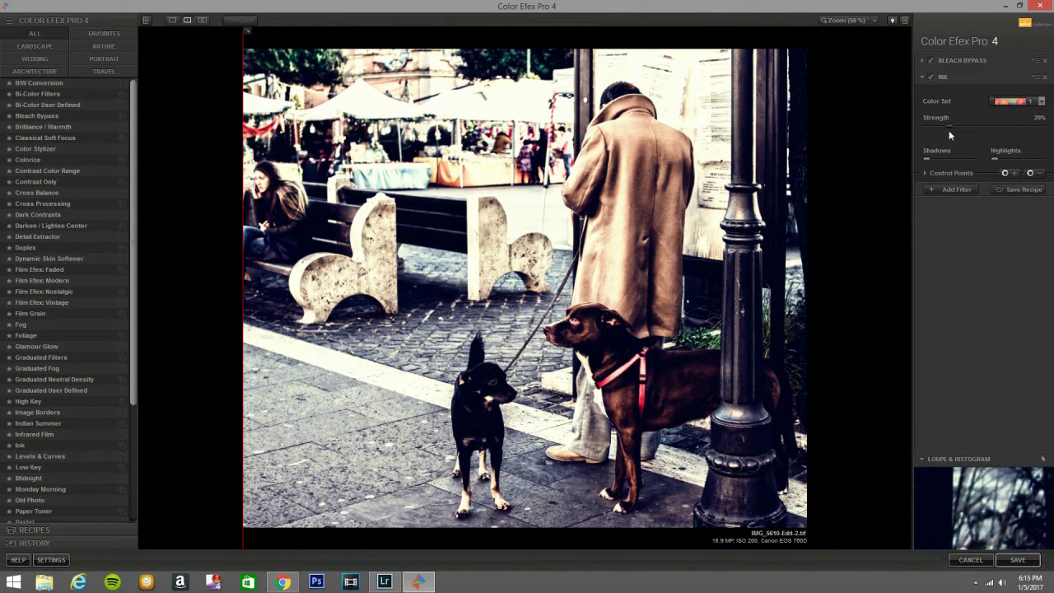
drag(948, 130, 948, 131)
click(950, 190)
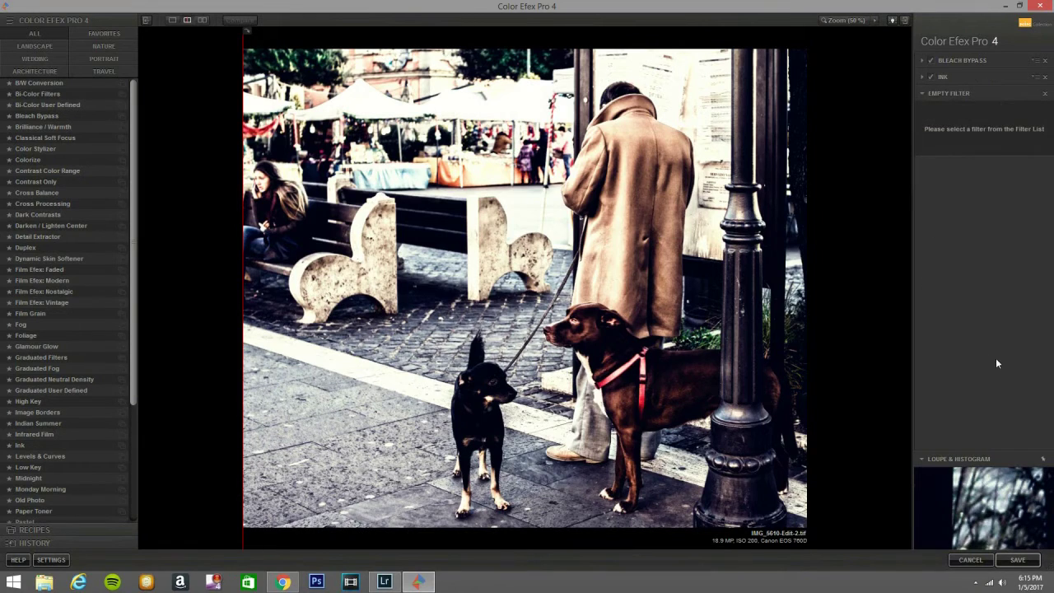
click(1019, 560)
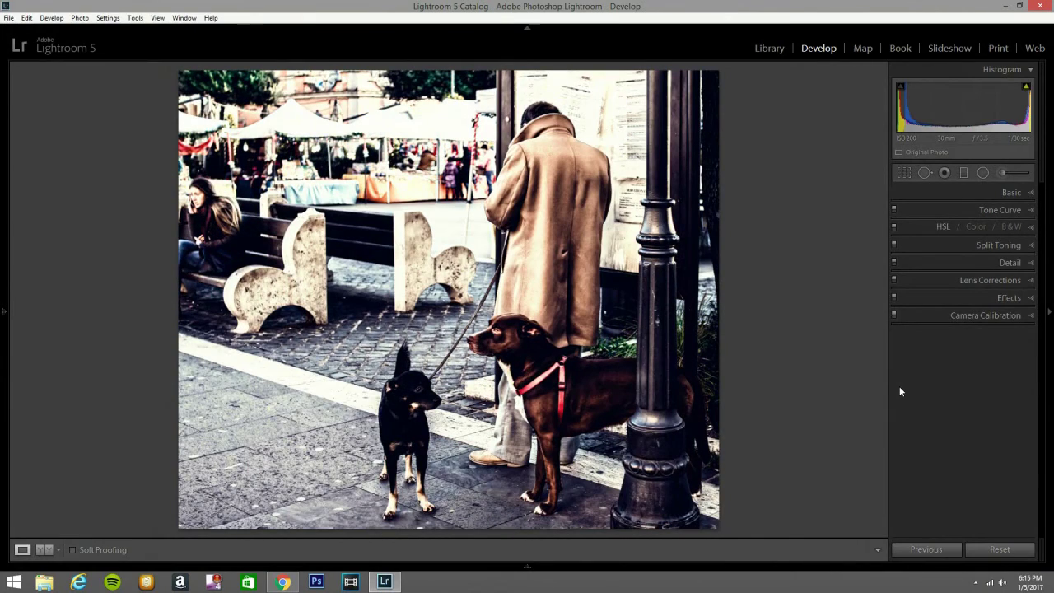
Step: Compare the filtered photo side by side with the earlier Lightroom edit, including a closer view, and return to the Develop module
click(596, 568)
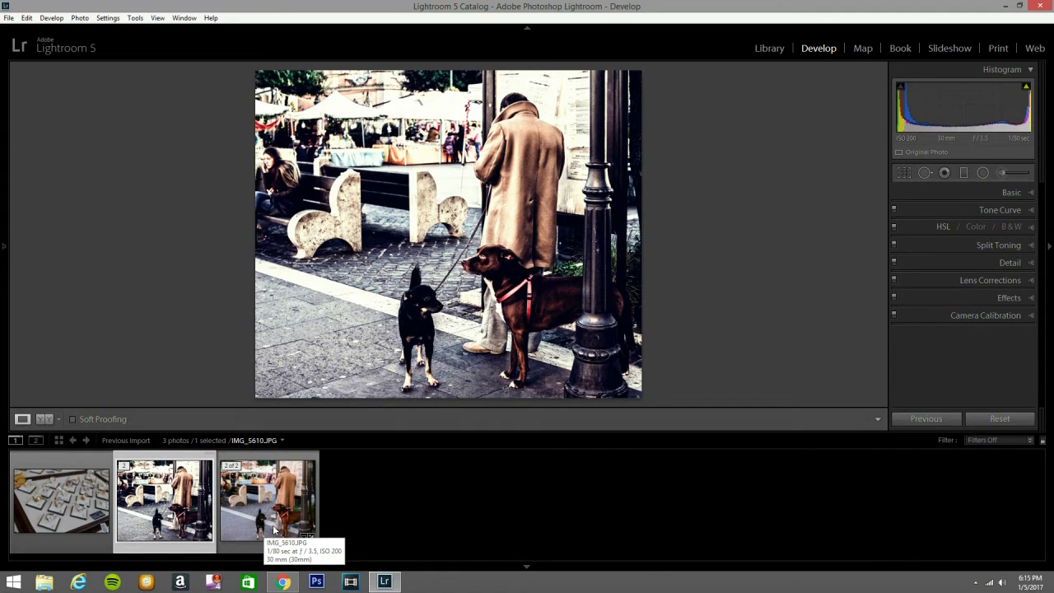
key(c)
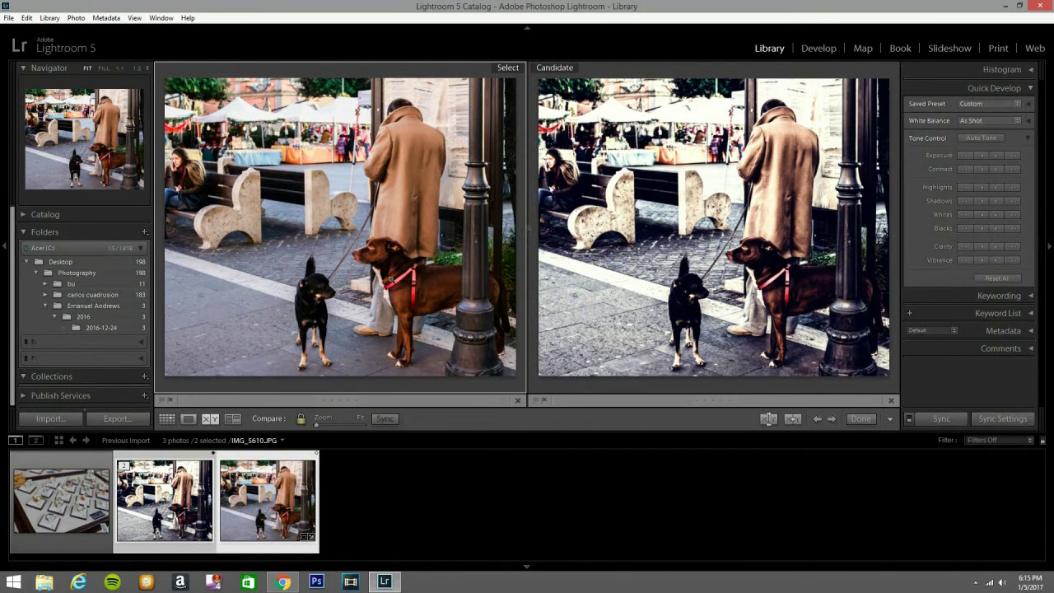
click(354, 298)
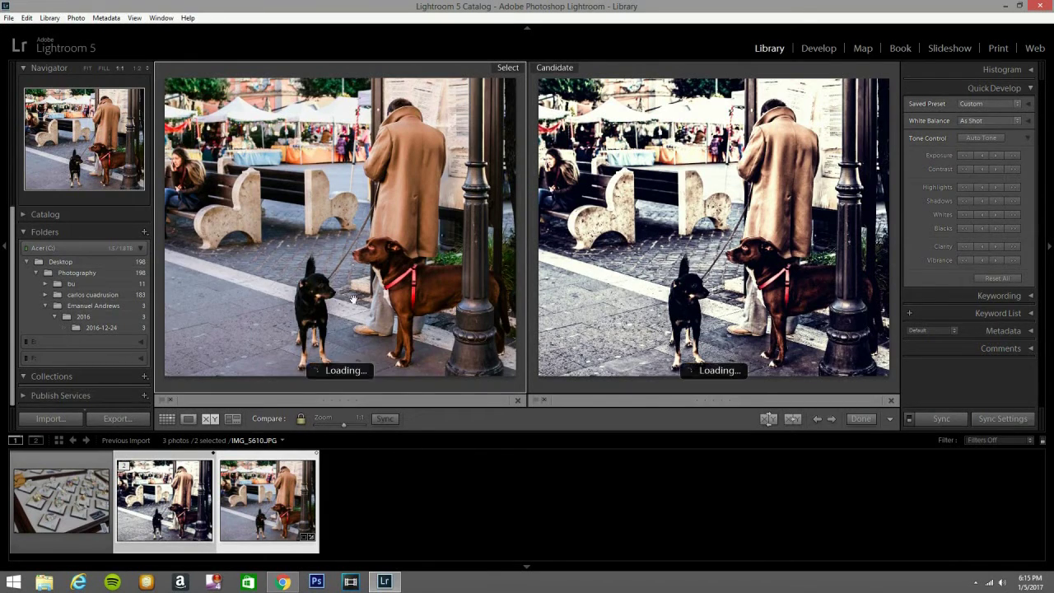
click(412, 219)
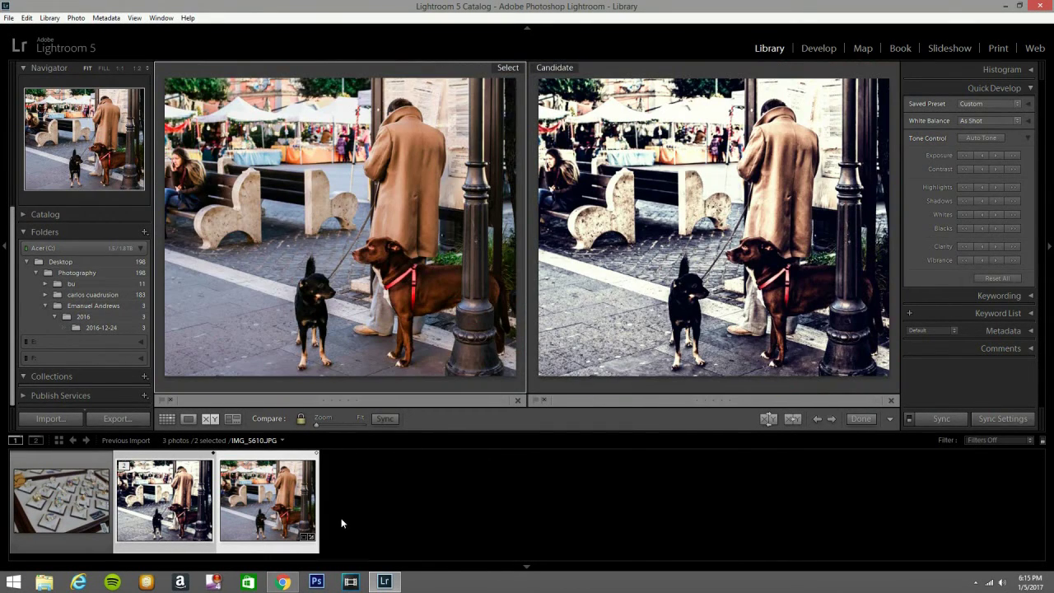
click(823, 55)
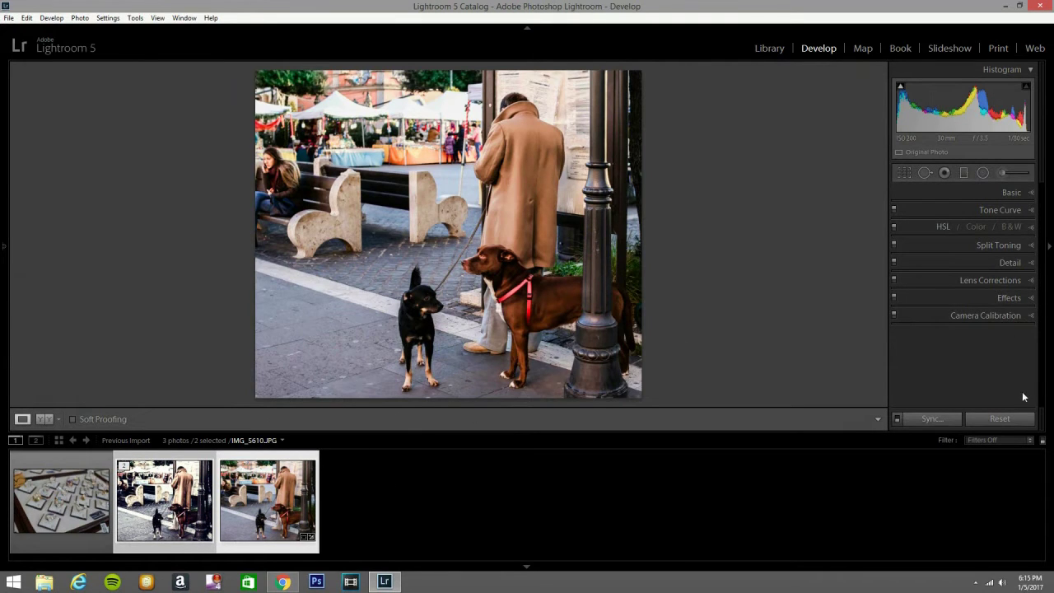
Step: Reset all adjustments on the unfiltered version and compare that original with the filtered photo
click(1013, 419)
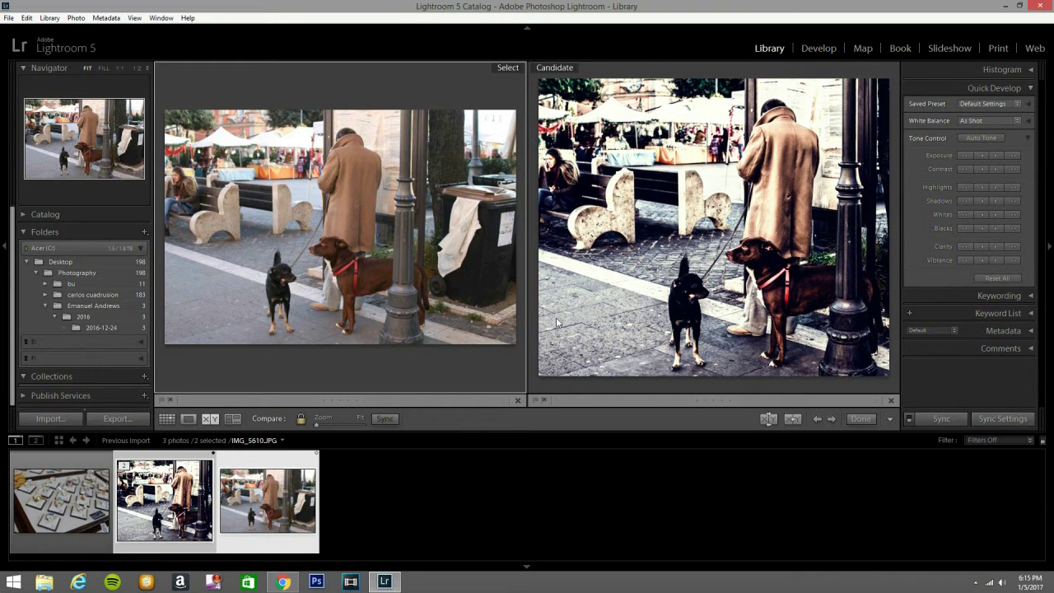
key(e)
click(803, 47)
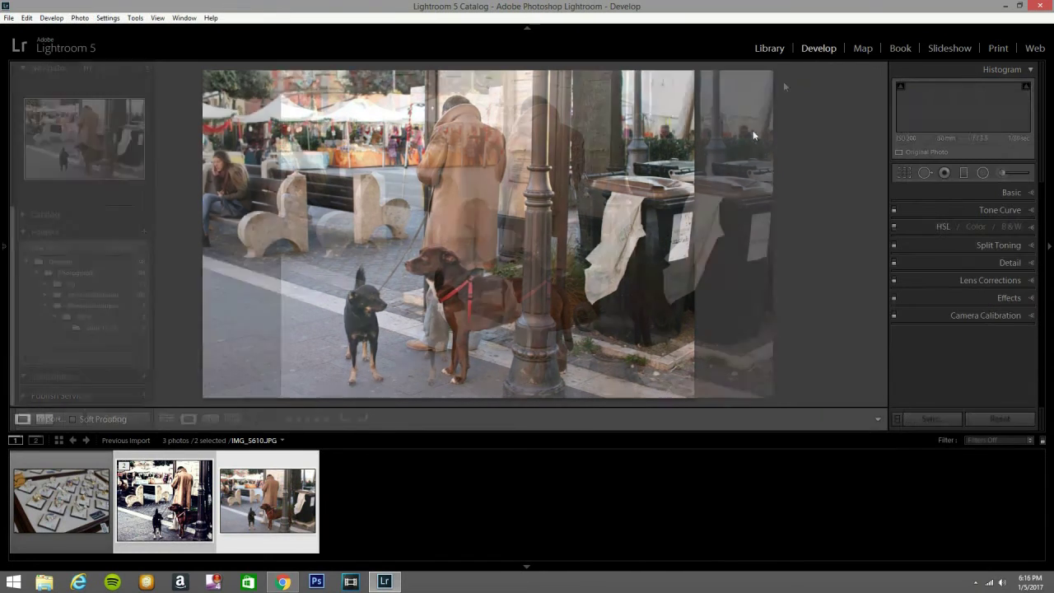
Step: Start a new adjustment brush on the filtered photo with the other sliders cleared and the Clarity effect set to -43
click(169, 525)
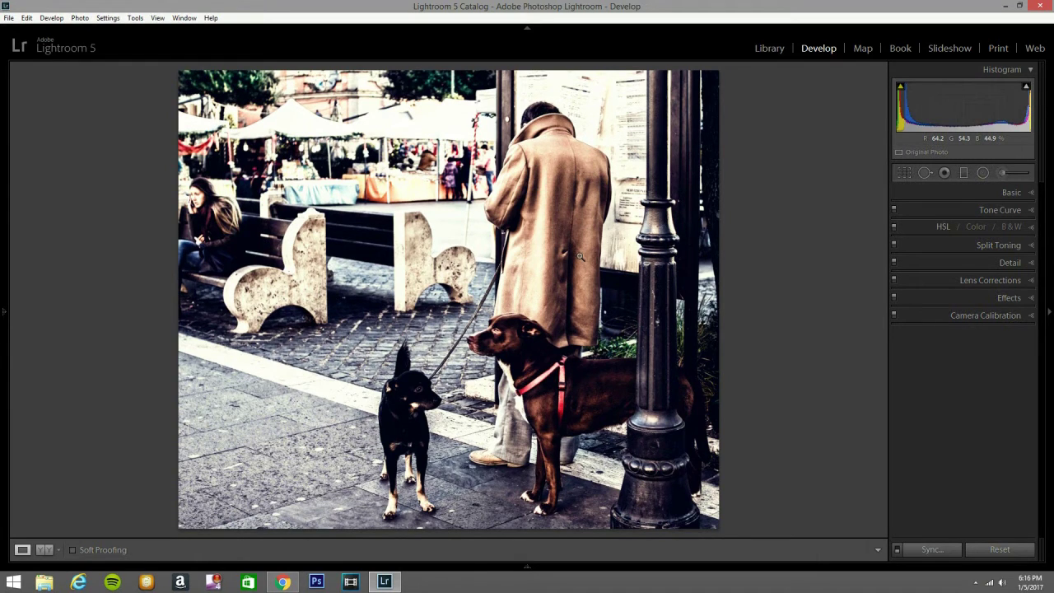
click(1000, 172)
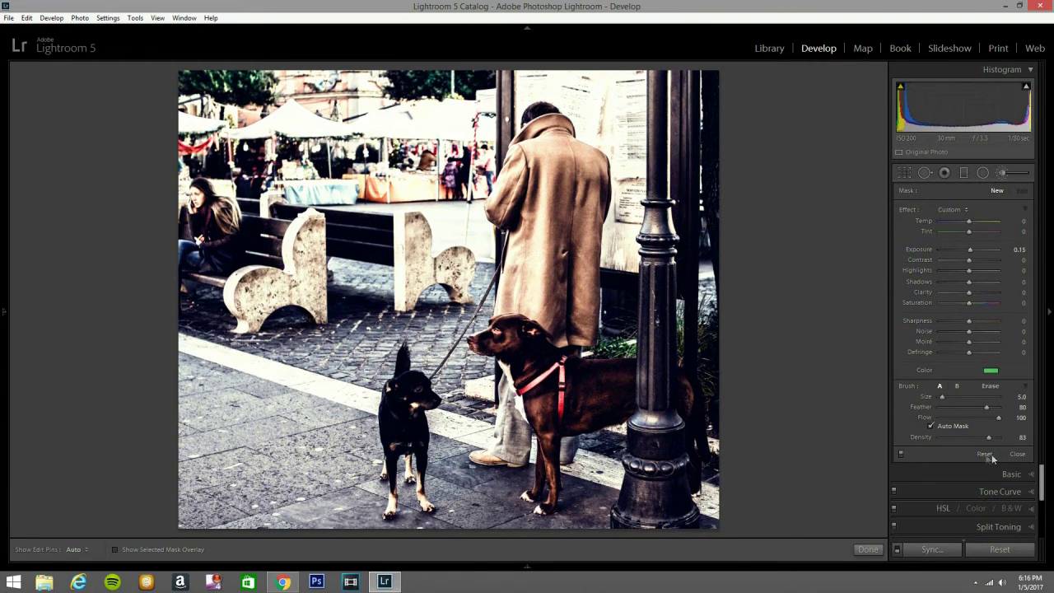
double_click(907, 208)
click(962, 210)
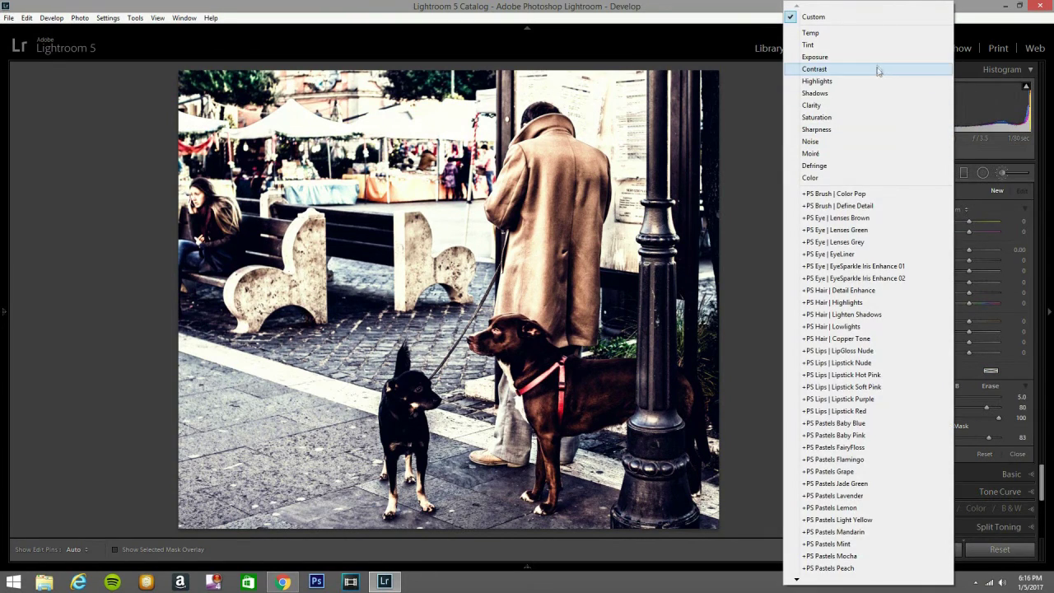
click(857, 105)
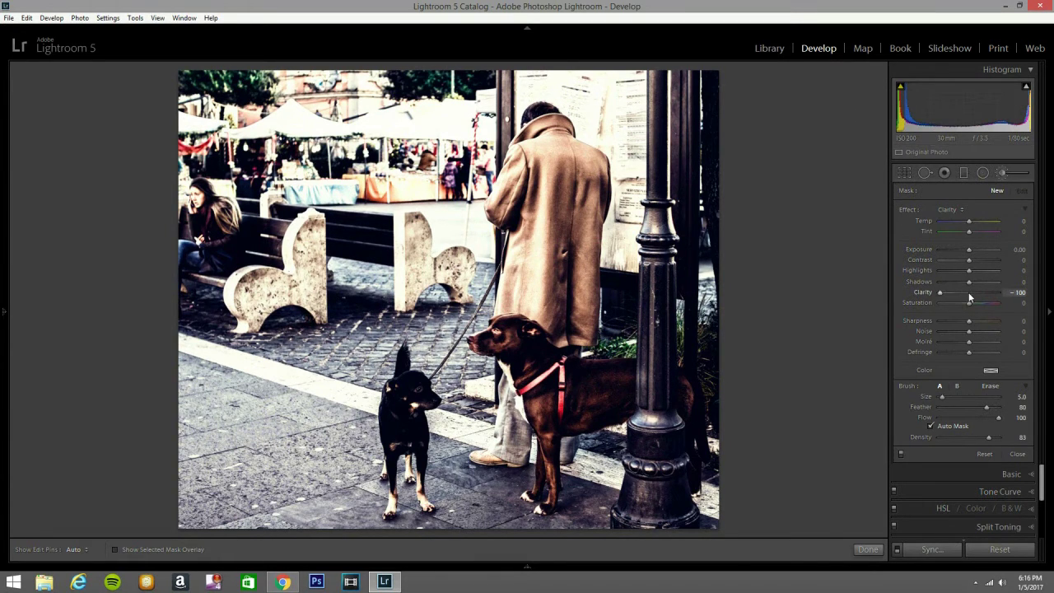
drag(966, 292, 956, 295)
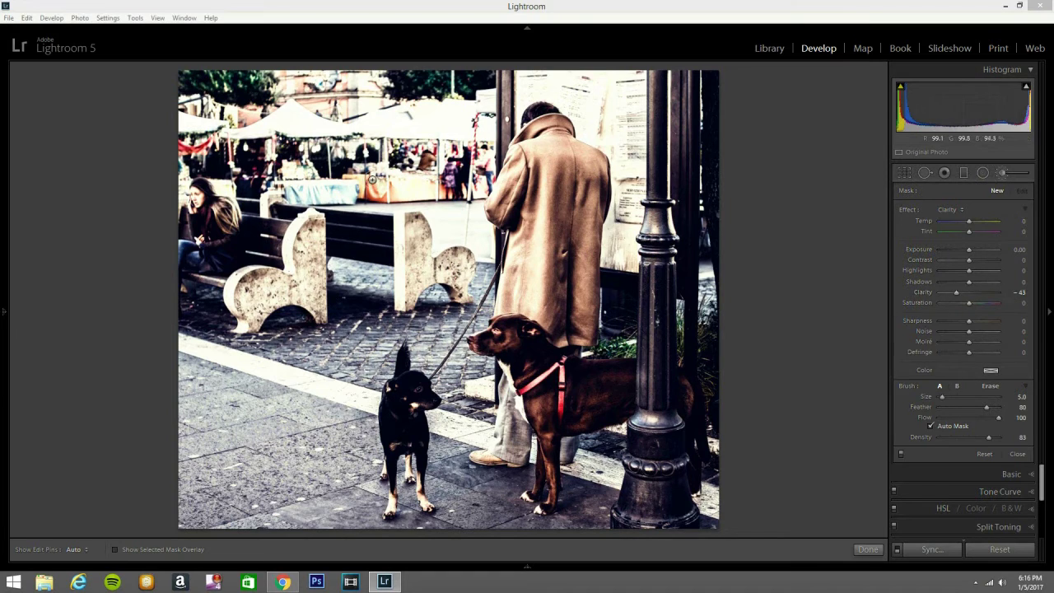
Step: Enlarge the adjustment brush to size 21 and hide the edit pins
click(1002, 172)
click(1003, 172)
scroll(614, 303, up, 5)
key(h)
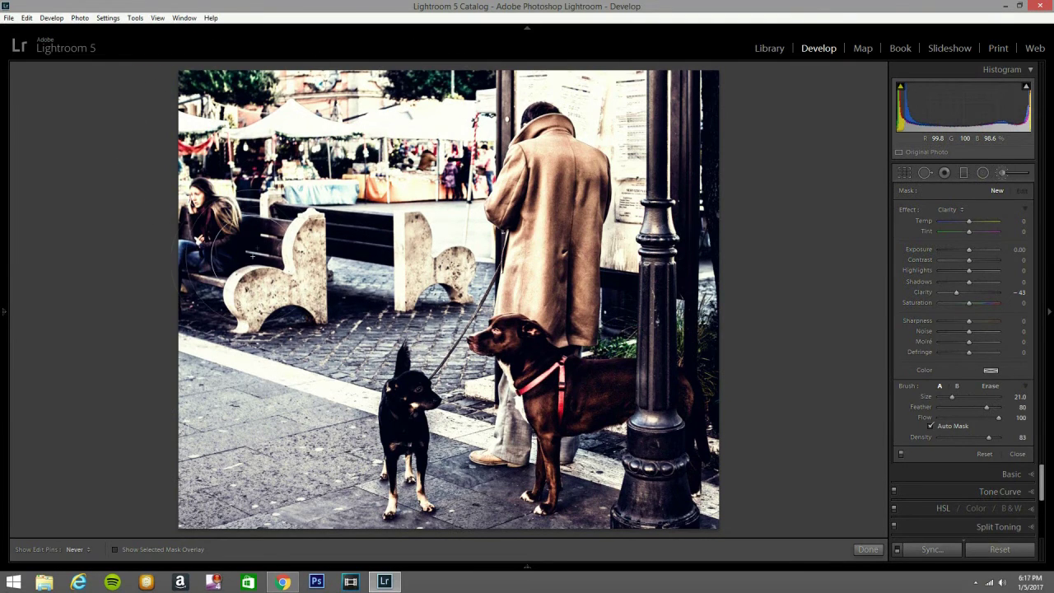
Step: Paint the brush over the background around the seated woman, benches and market stalls, setting its Clarity and Sharpness to -100
mouse_move(285, 327)
mouse_down()
mouse_move(263, 349)
mouse_move(272, 346)
mouse_up()
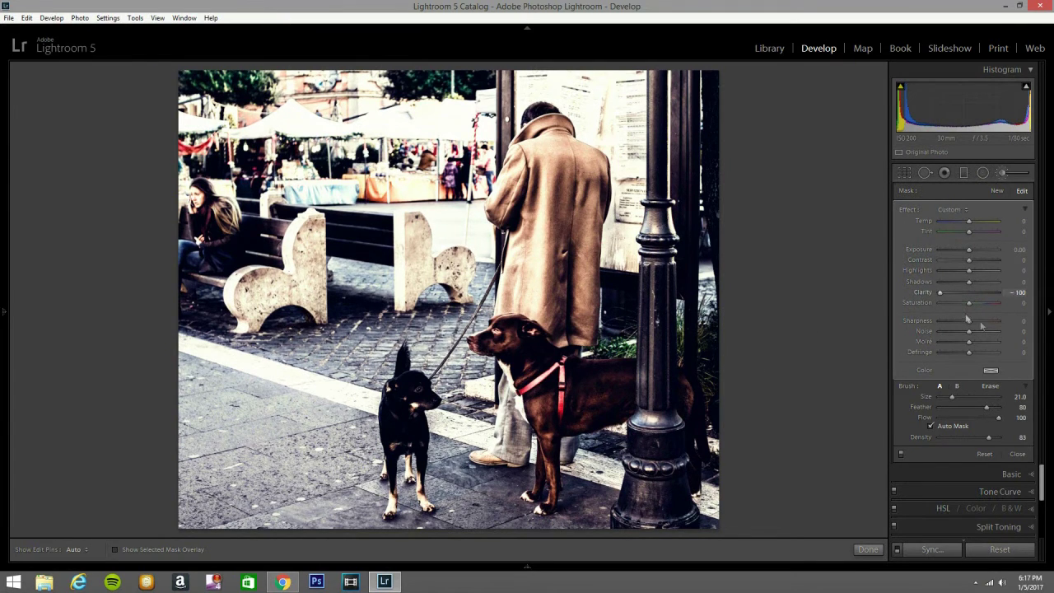
drag(955, 293, 830, 291)
drag(972, 321, 904, 335)
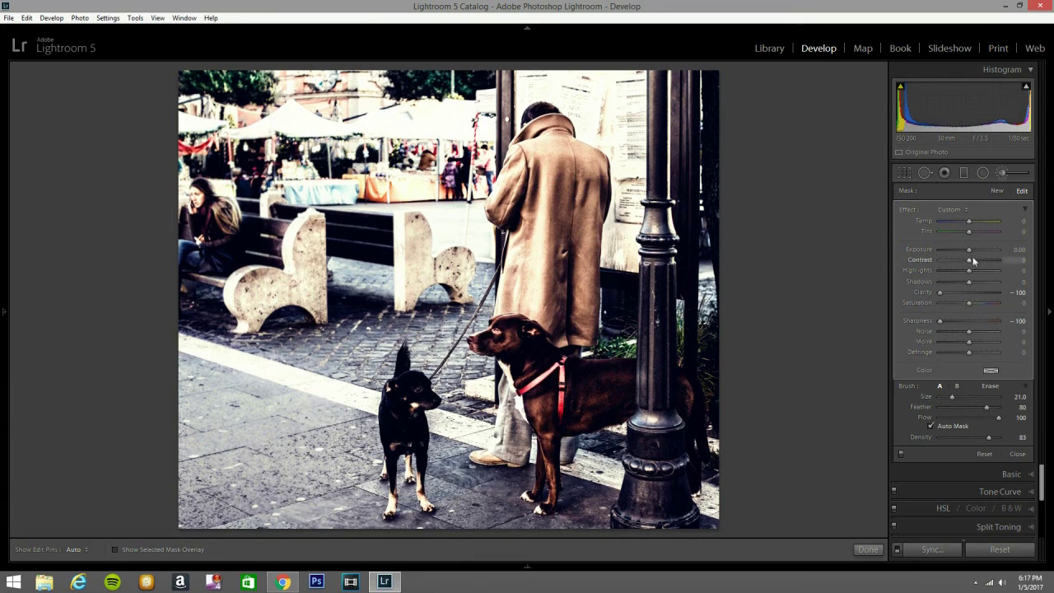
Step: Lower the brushed background's Exposure to -1.06 and close the adjustment brush
drag(970, 250, 961, 248)
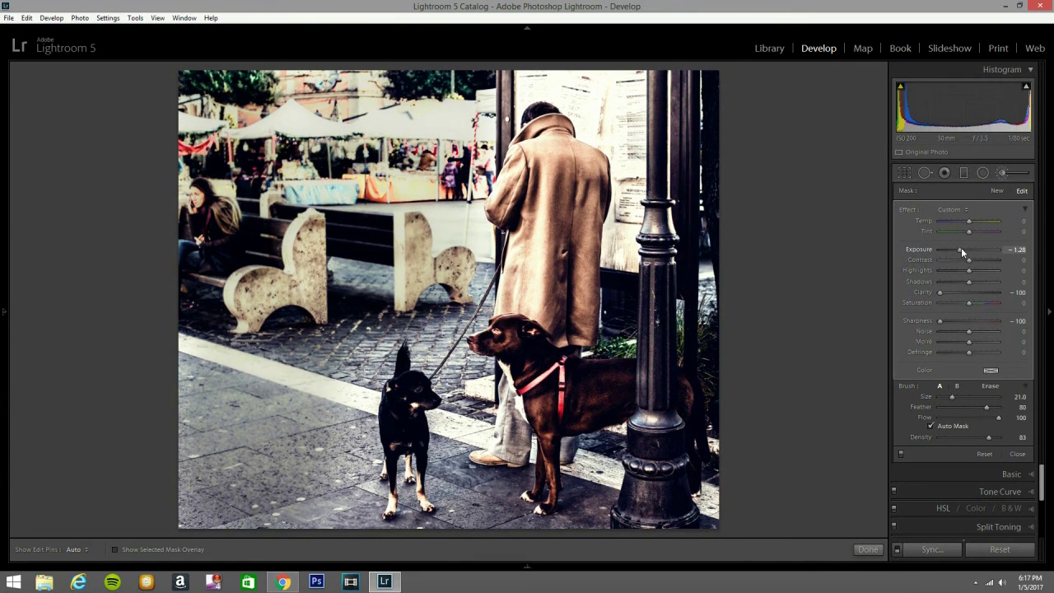
drag(962, 249, 964, 248)
key(h)
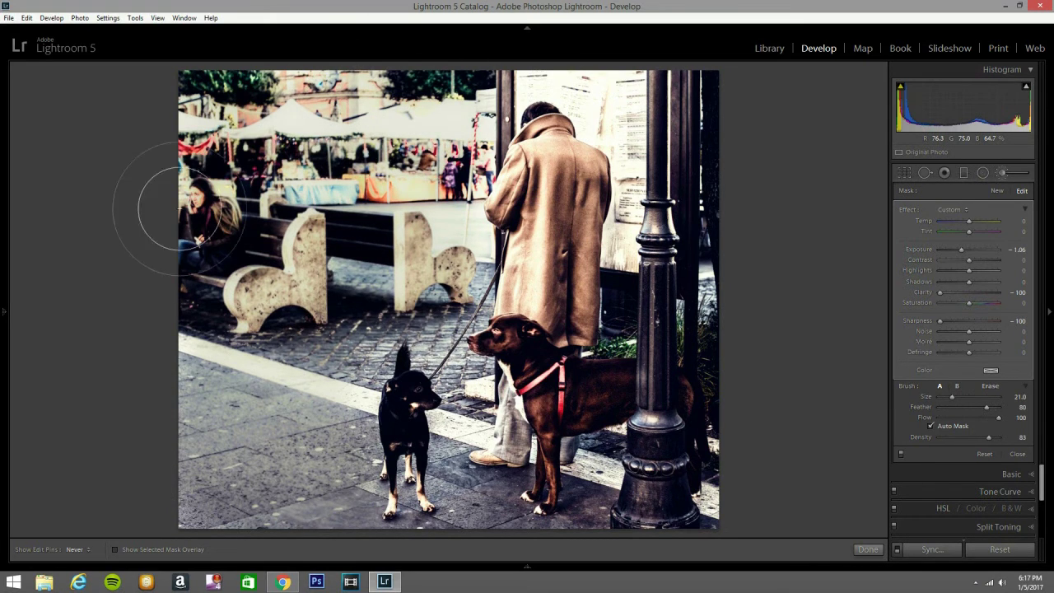
click(1001, 174)
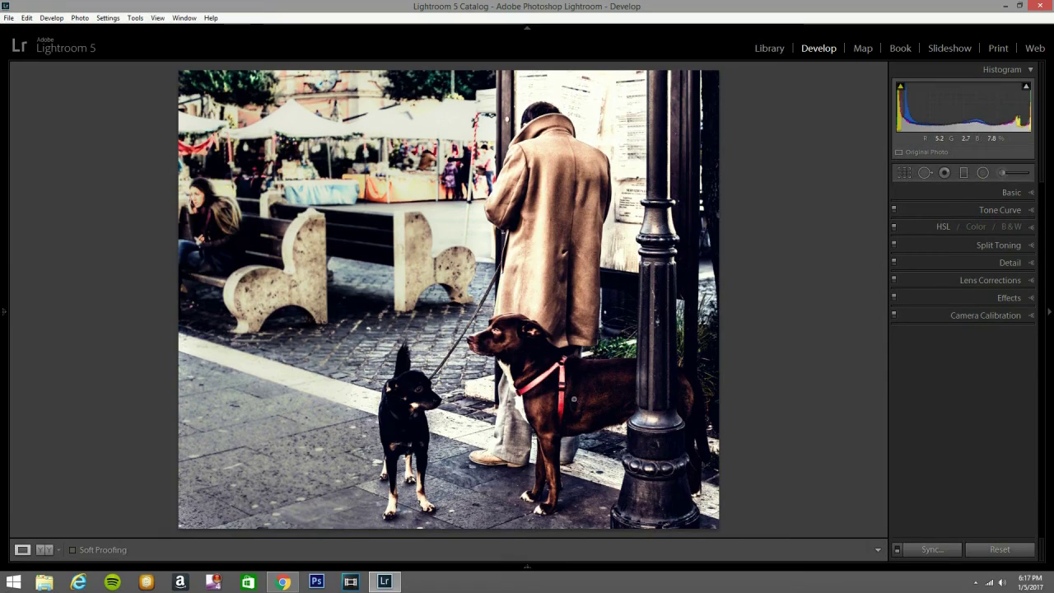
Step: Check the brown dog's head up close and start a new adjustment brush with the Shadows effect at 100
click(527, 356)
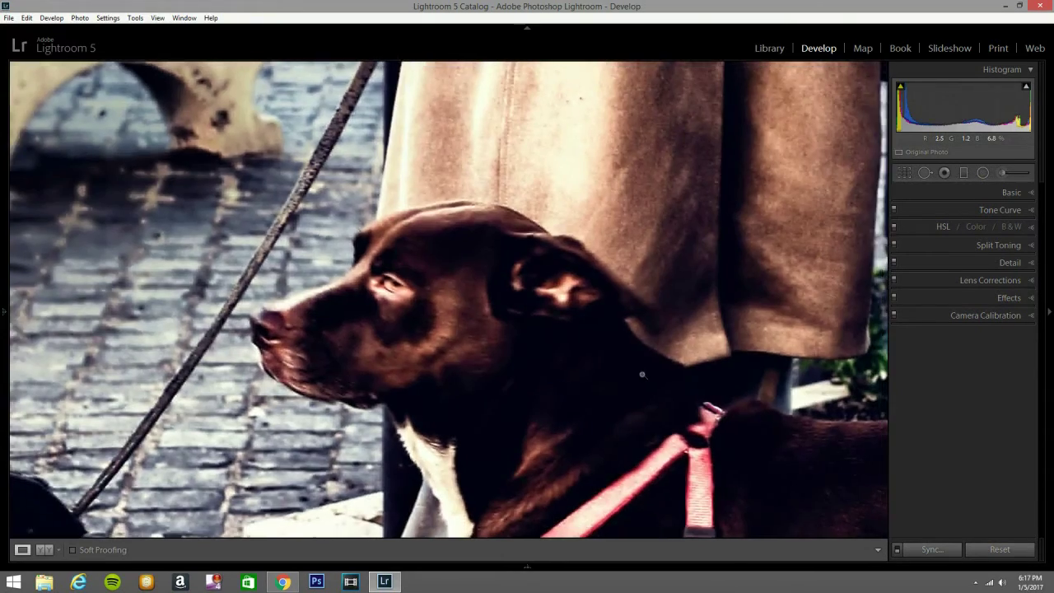
click(560, 388)
click(1001, 173)
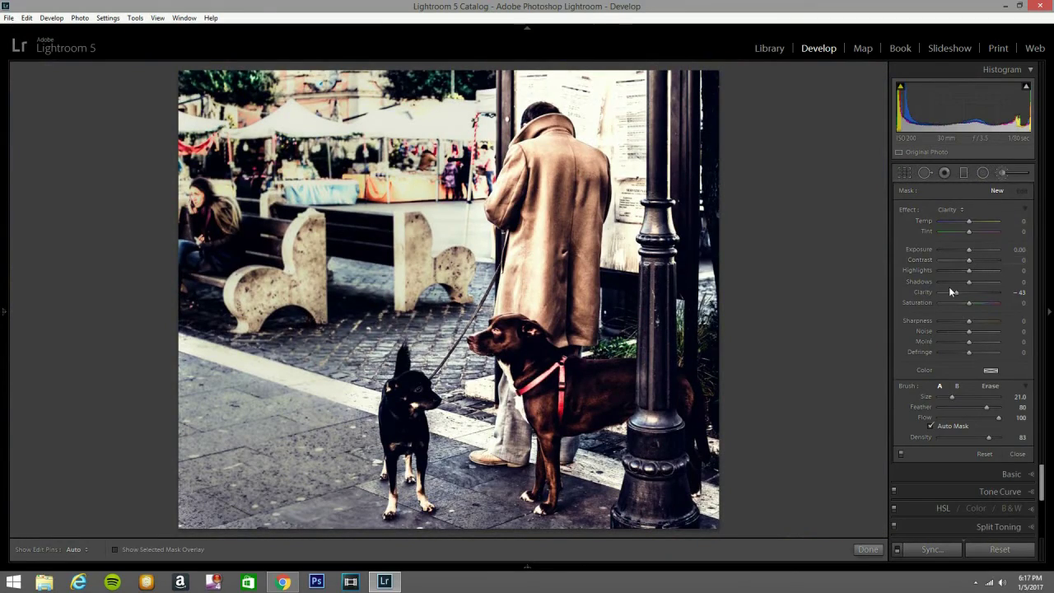
click(950, 209)
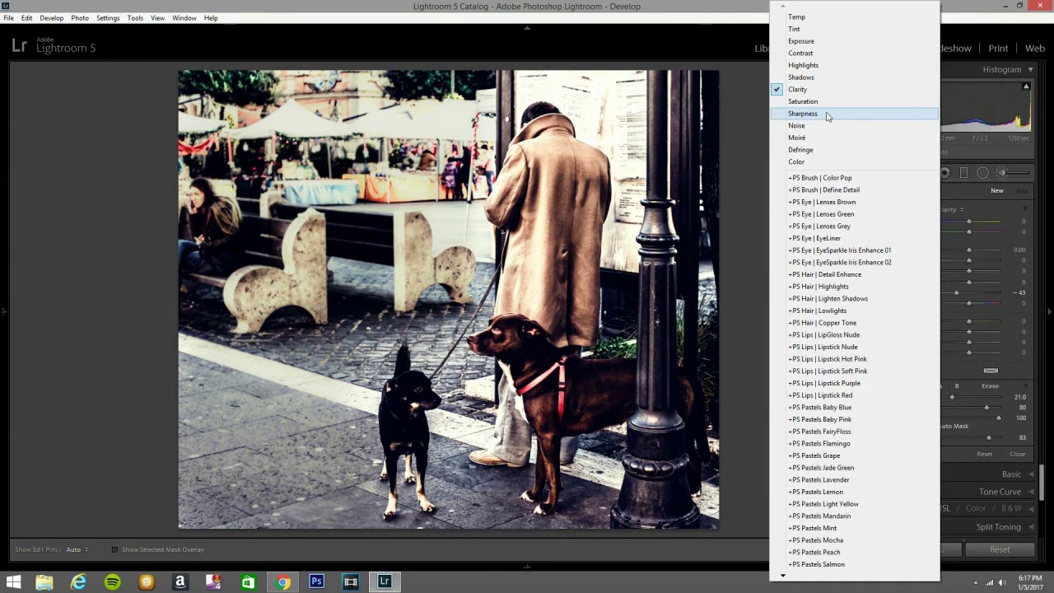
click(822, 87)
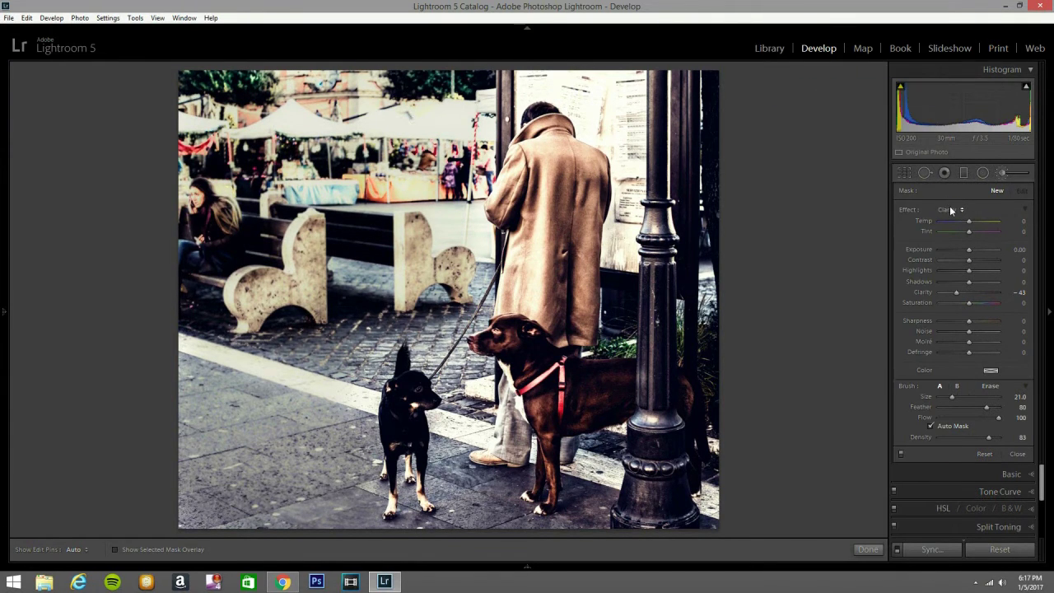
click(950, 208)
click(840, 77)
Step: Reduce the brush to size 8, hide the edit pins and paint over the brown dog's dark areas
scroll(551, 369, down, 5)
key(h)
drag(535, 356, 539, 374)
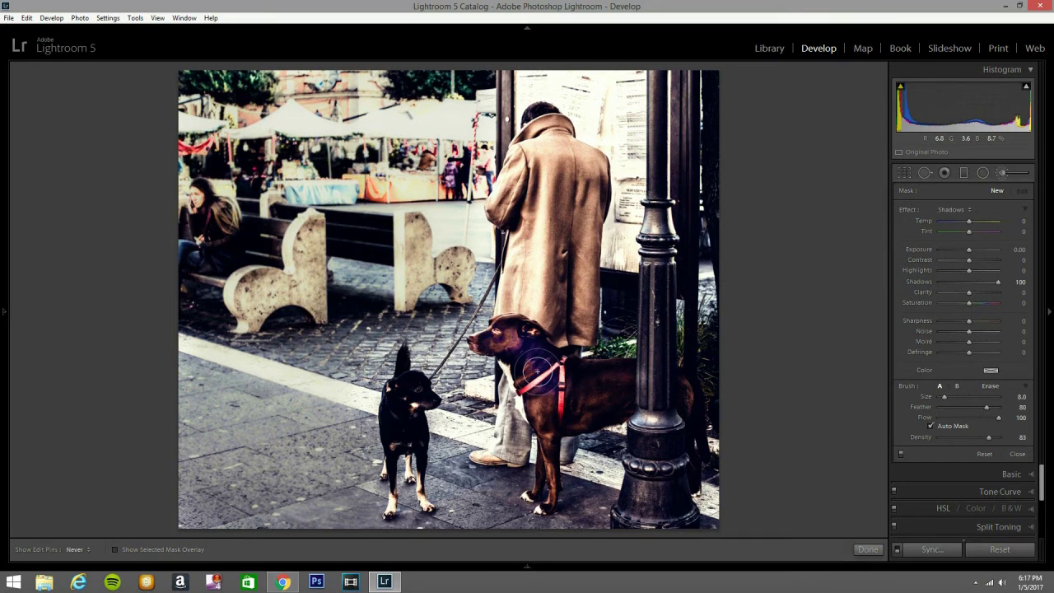
Step: Set the brown dog's brush adjustment to Shadows 15 and Clarity -9, raise its Exposure slightly and close the brush
click(975, 282)
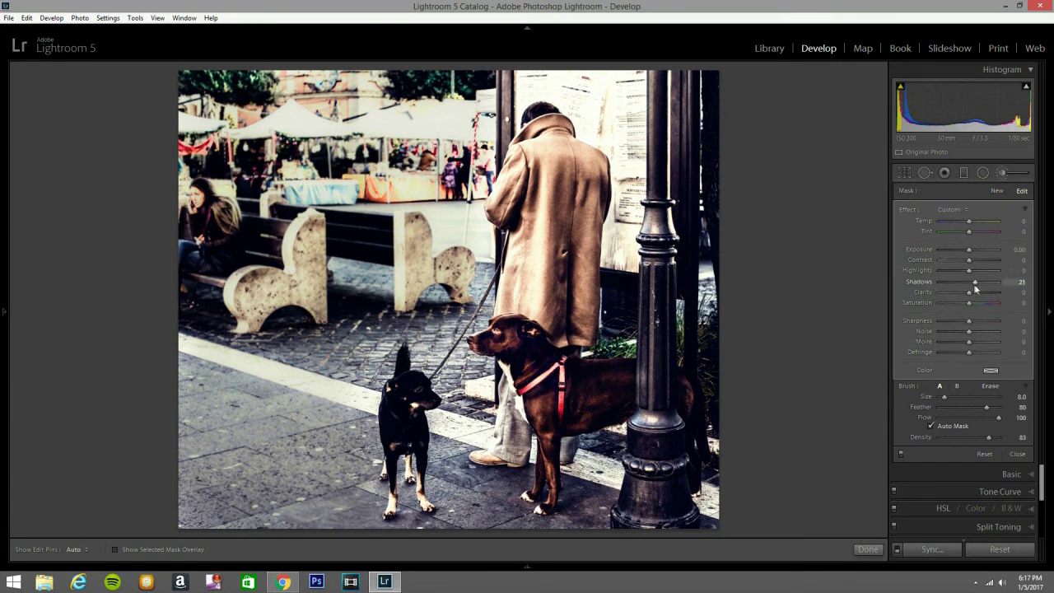
key(h)
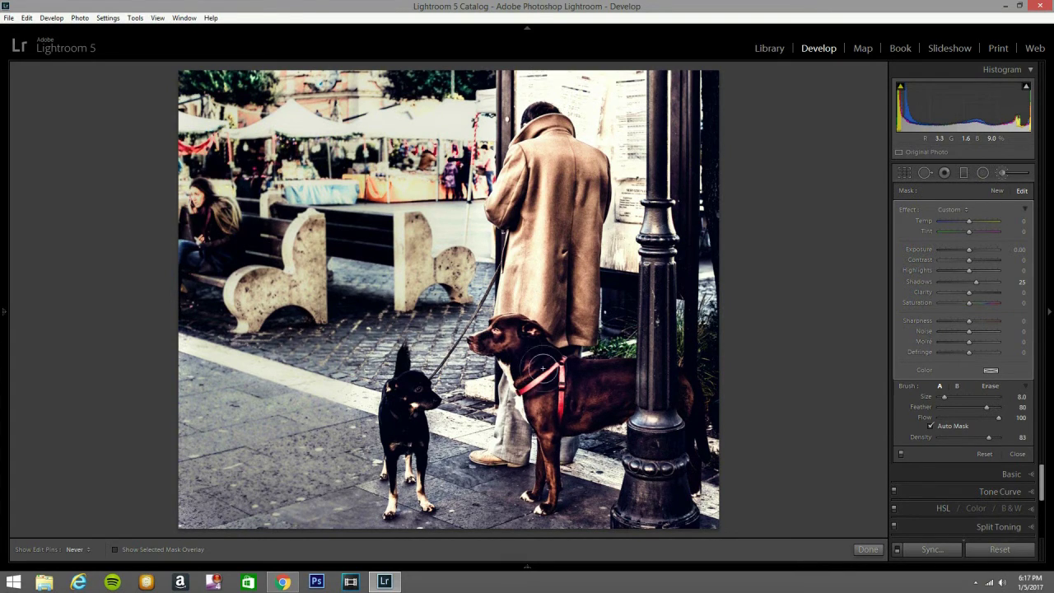
key(h)
drag(966, 293, 965, 293)
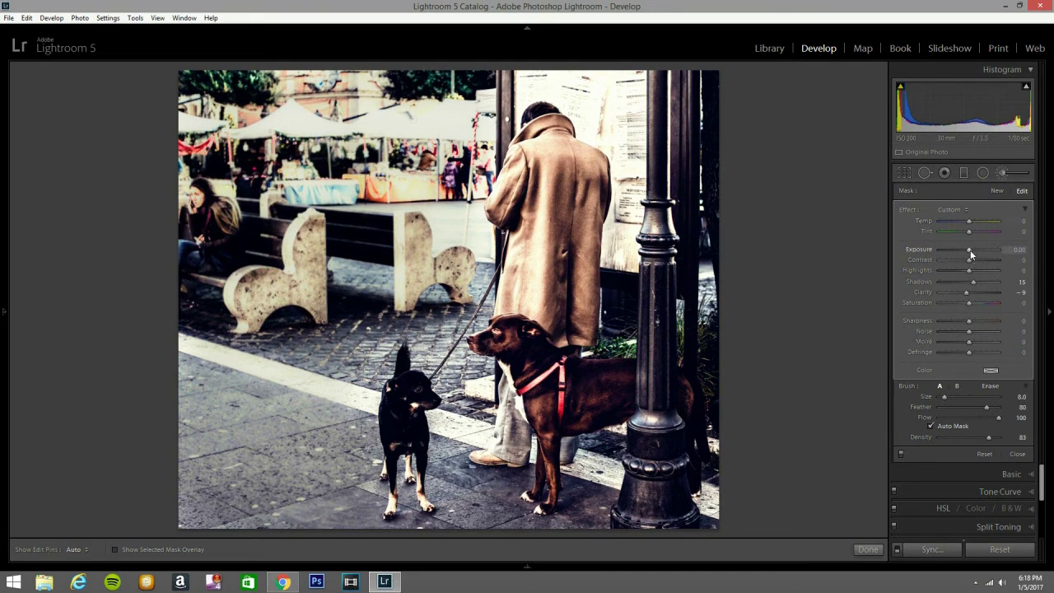
drag(970, 250, 972, 249)
click(1002, 173)
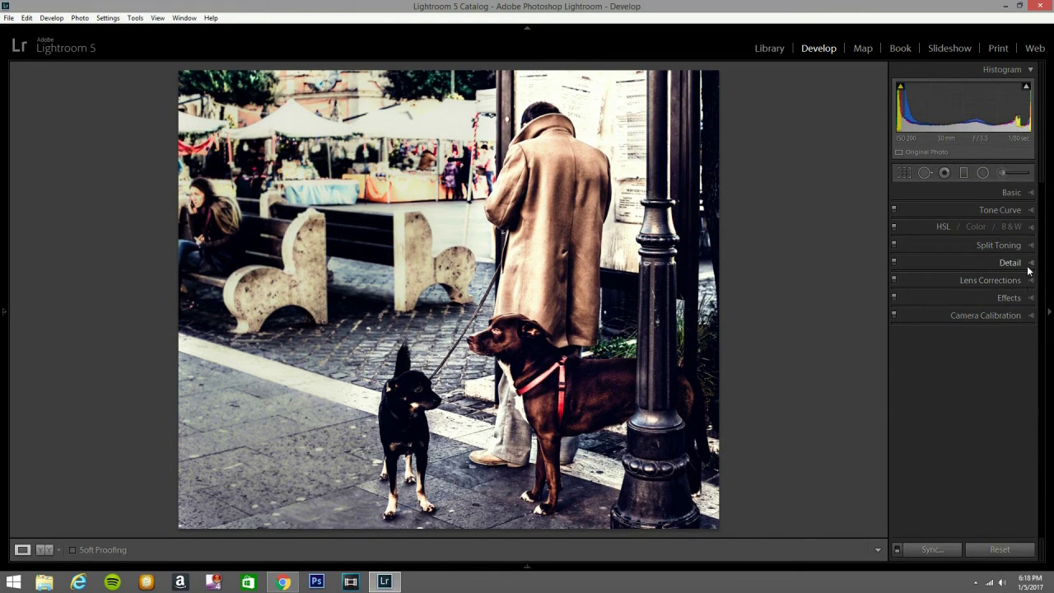
Step: Try a dark post-crop vignette with an Amount of -62 and reset the Amount
click(1017, 300)
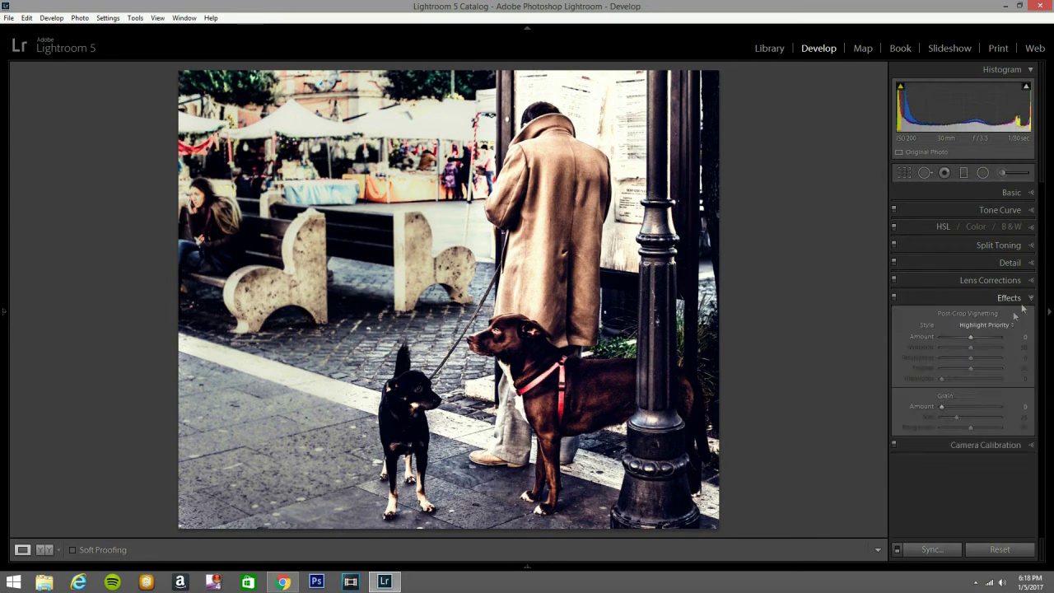
drag(972, 337, 953, 336)
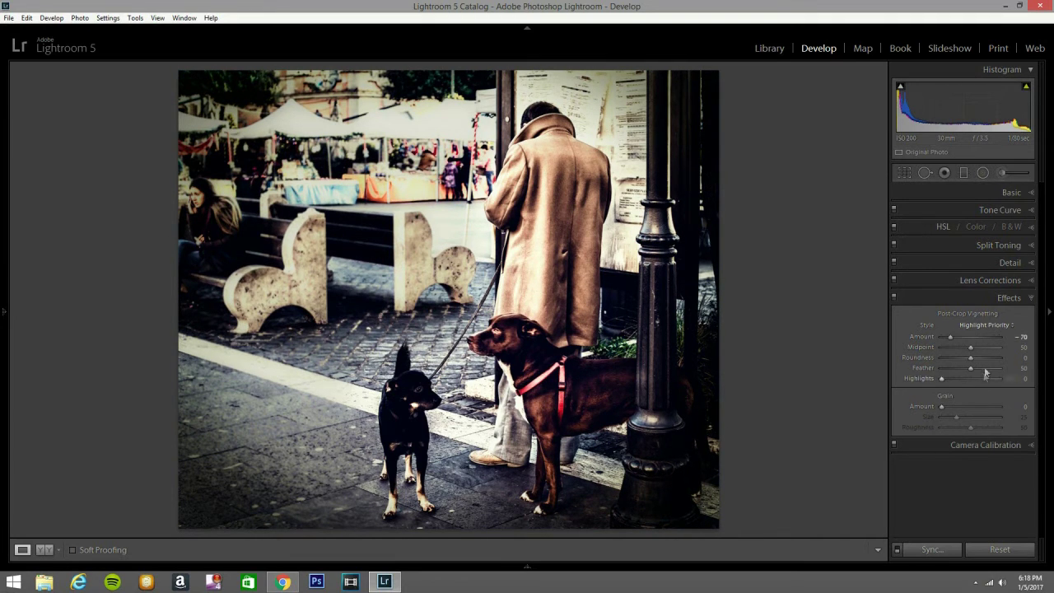
drag(953, 337, 953, 339)
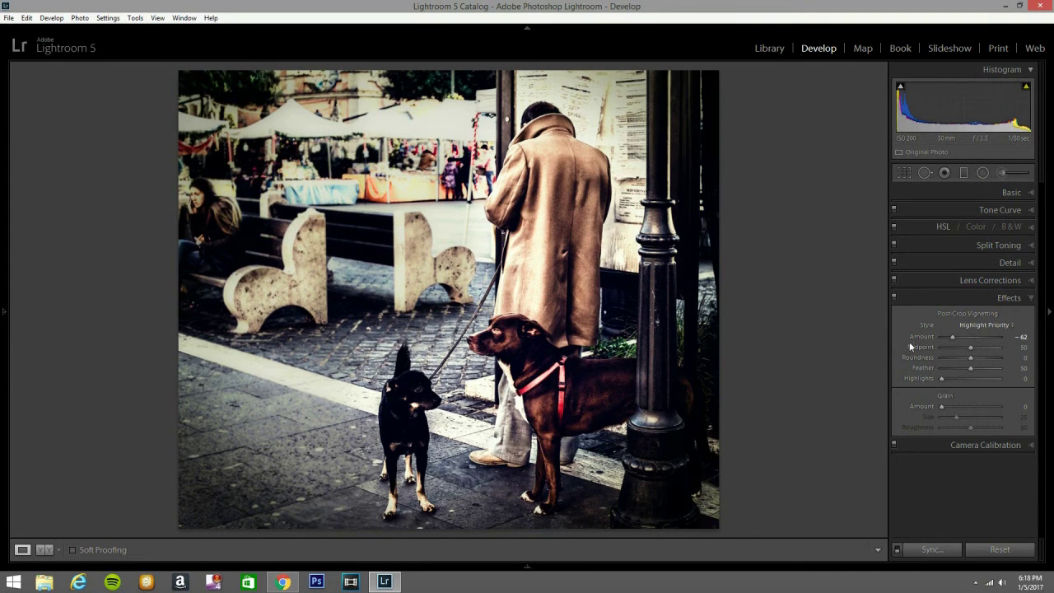
double_click(912, 336)
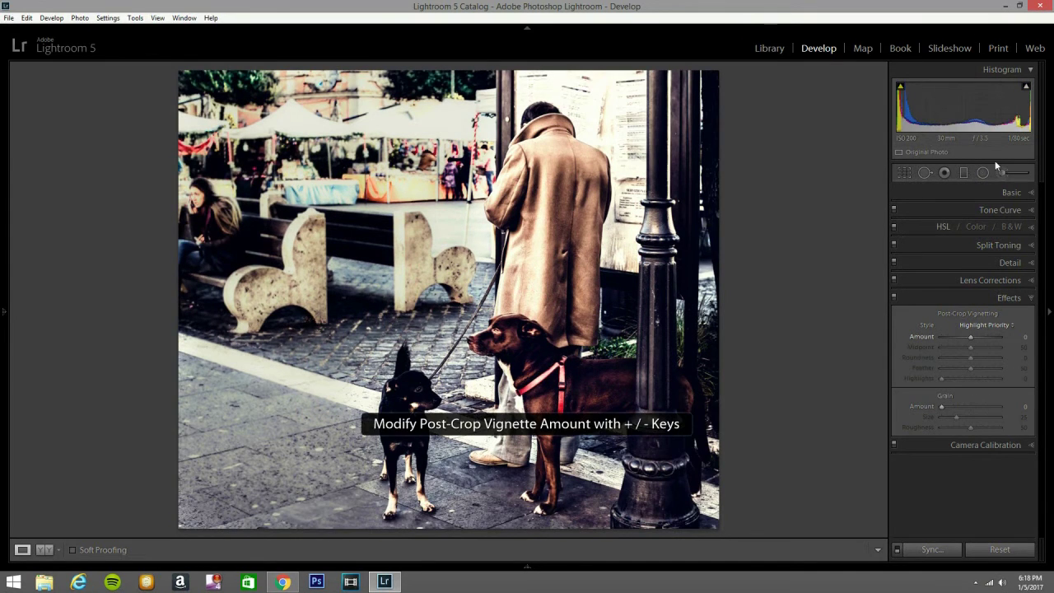
Step: Start a new graduated filter with the other sliders cleared, Exposure set to -1.06 and Clarity to 21
click(961, 174)
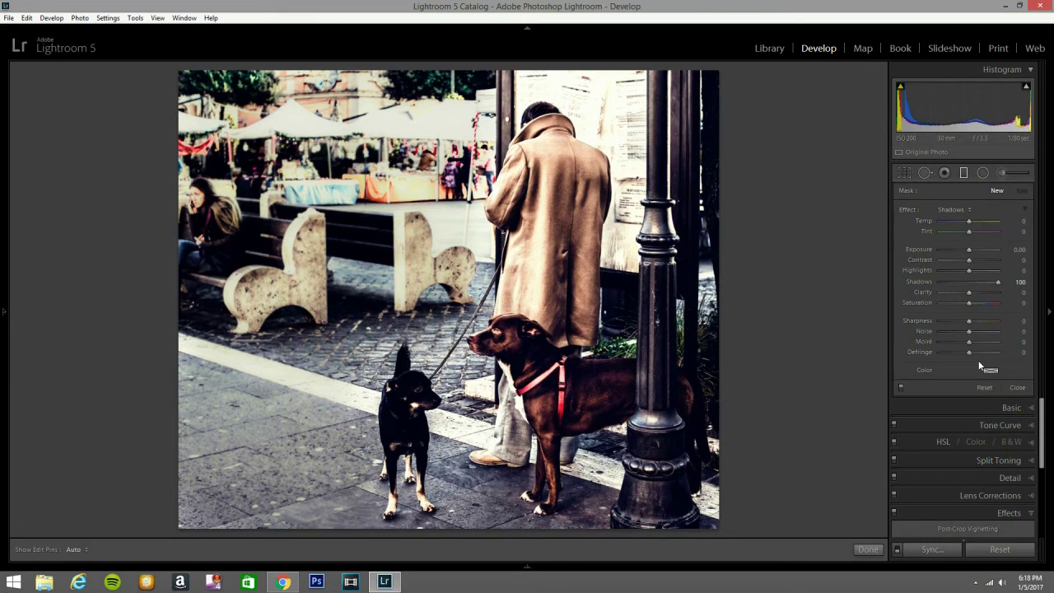
click(963, 210)
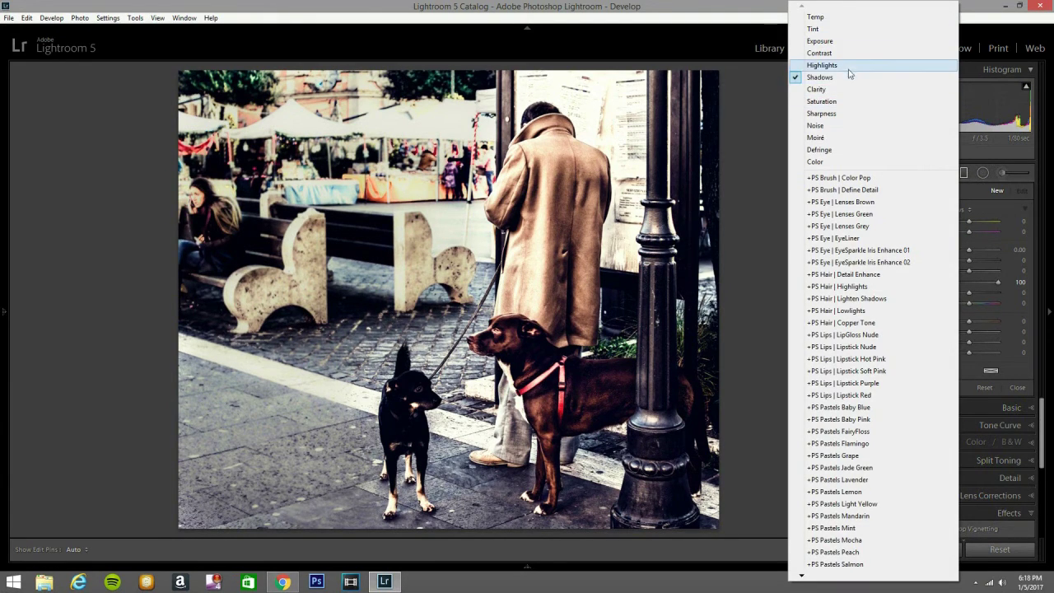
click(847, 54)
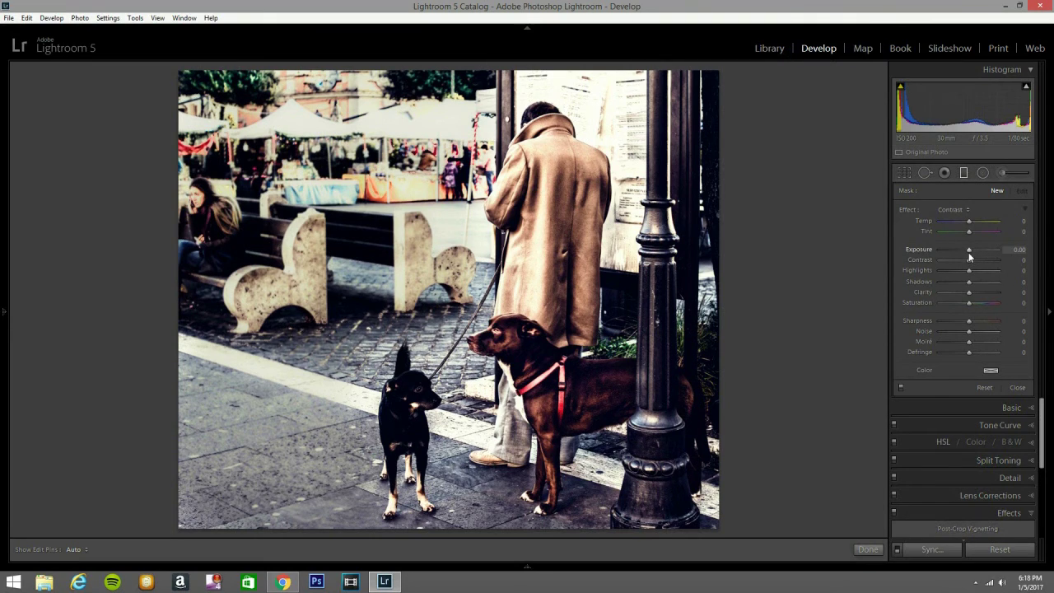
drag(968, 253, 965, 255)
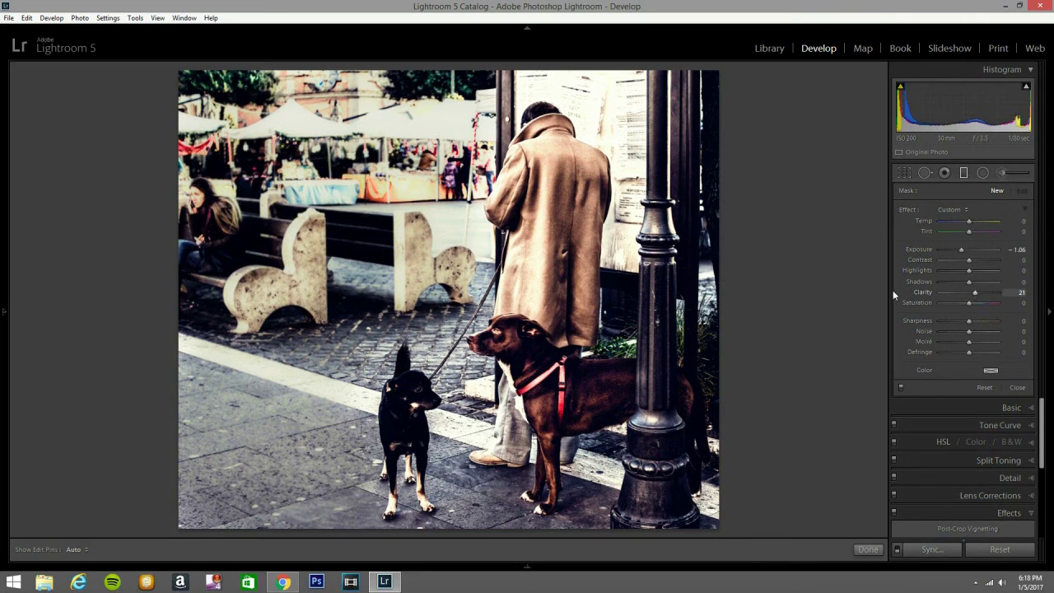
Step: Draw graduated filters inward from the photo's top edge, bottom-left corner, left edge and right edge, and close the tool
drag(424, 66, 444, 176)
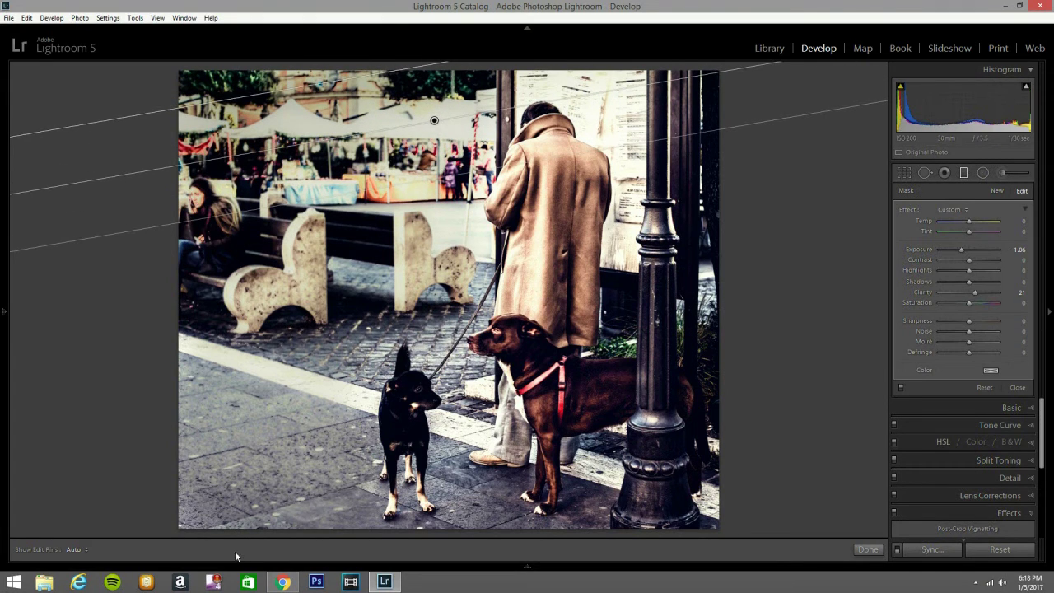
drag(204, 527, 433, 338)
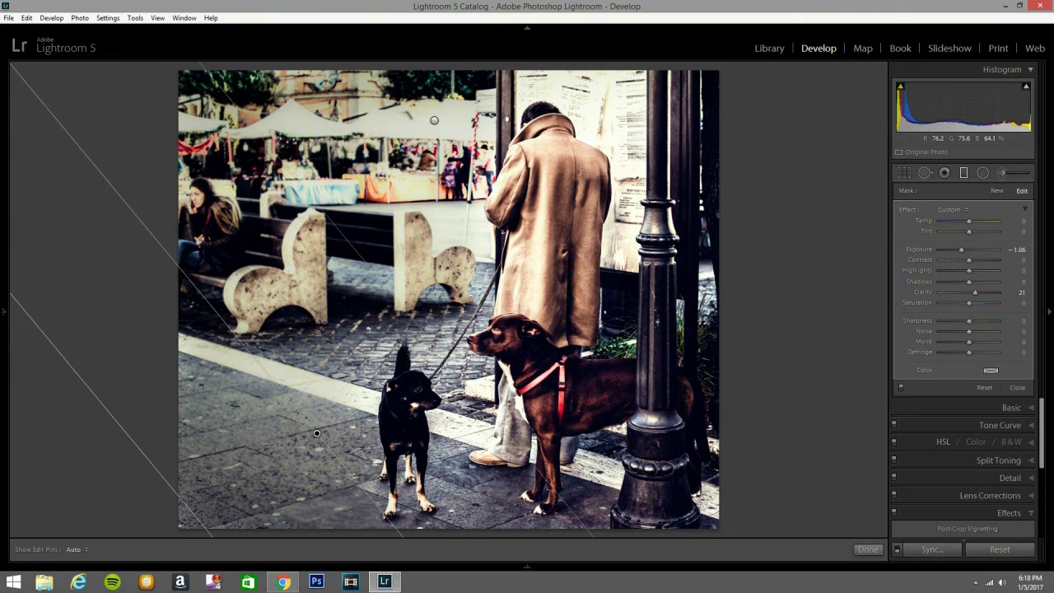
drag(165, 310, 568, 327)
drag(732, 233, 595, 238)
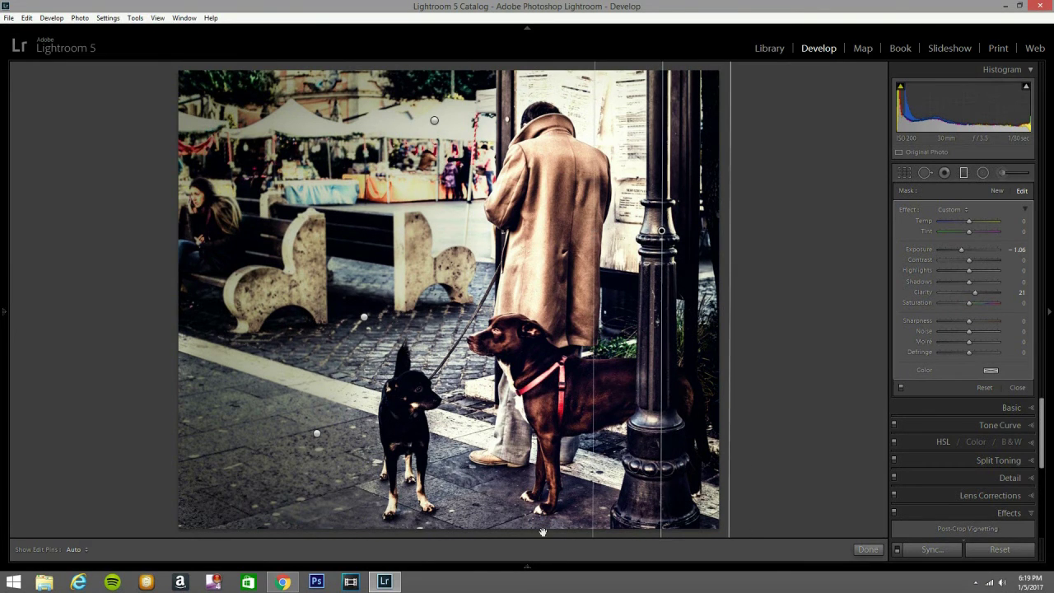
click(966, 174)
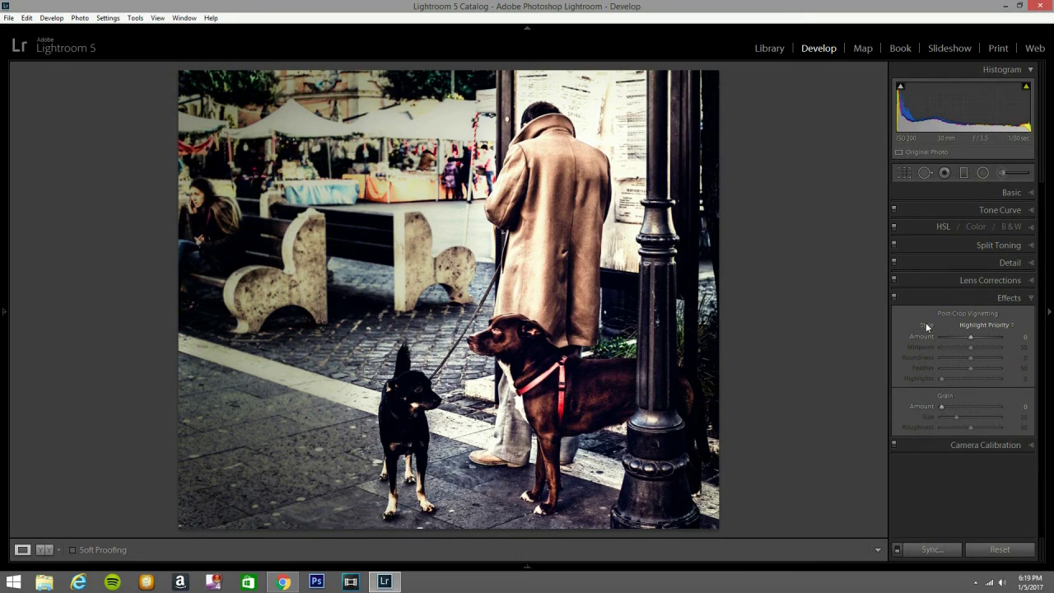
Step: Compare the photo before and after the local edits, and view it side by side with the original IMG_5610.JPG
key(y)
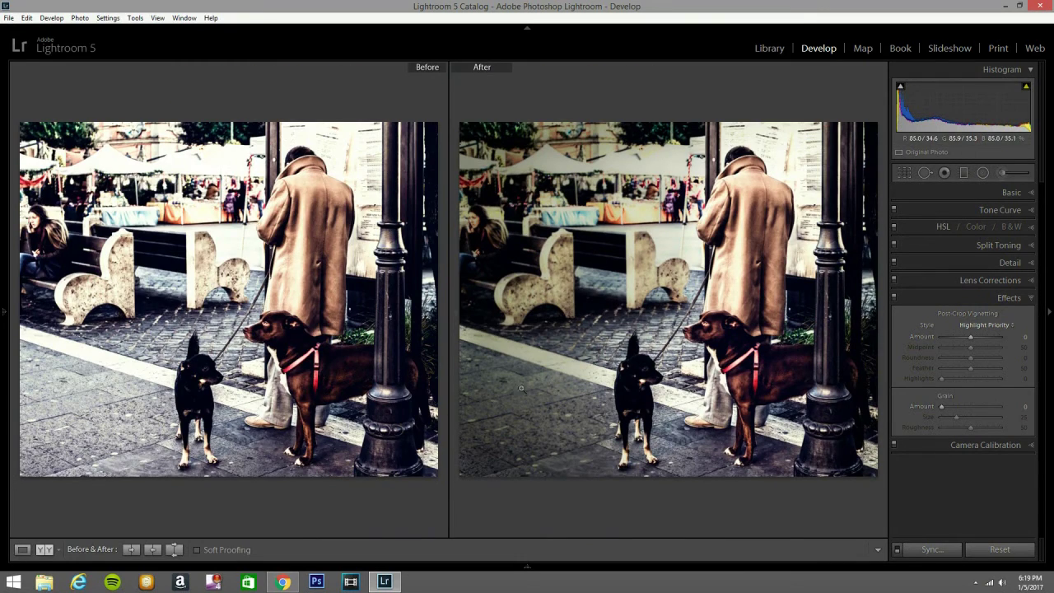
key(y)
mouse_move(532, 570)
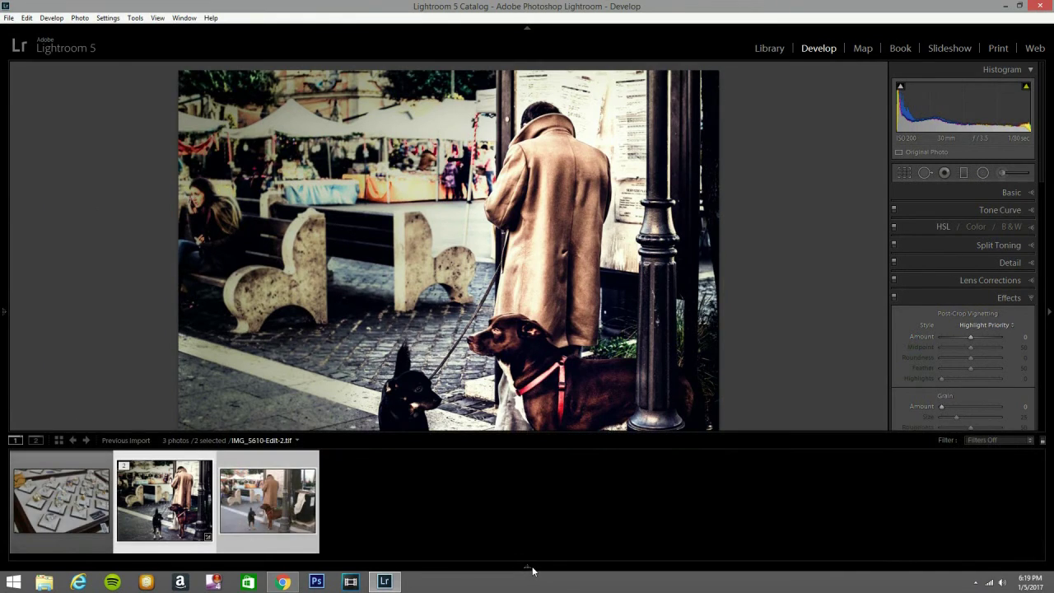
click(267, 510)
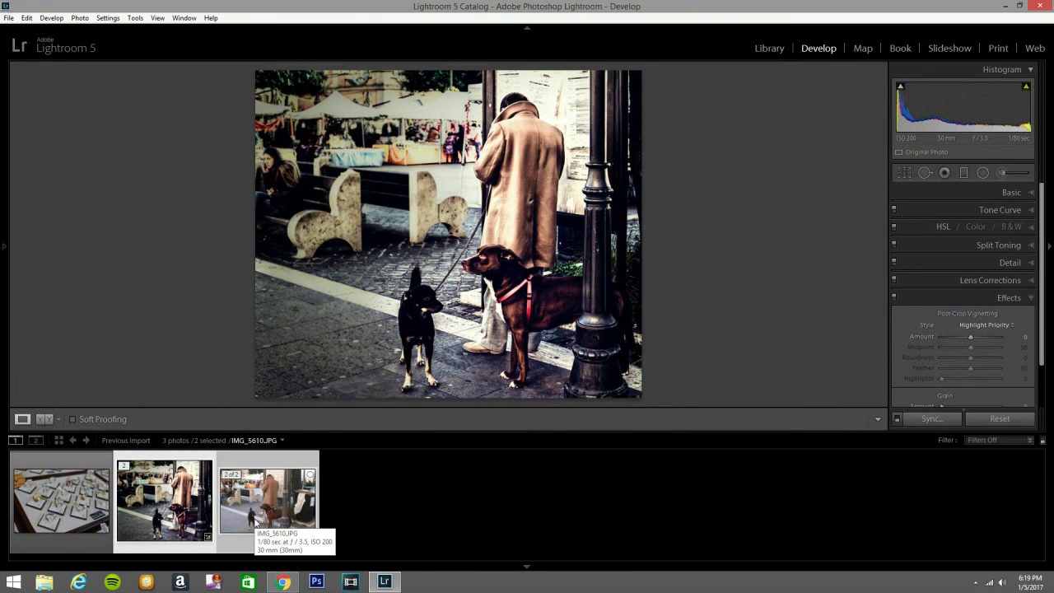
key(c)
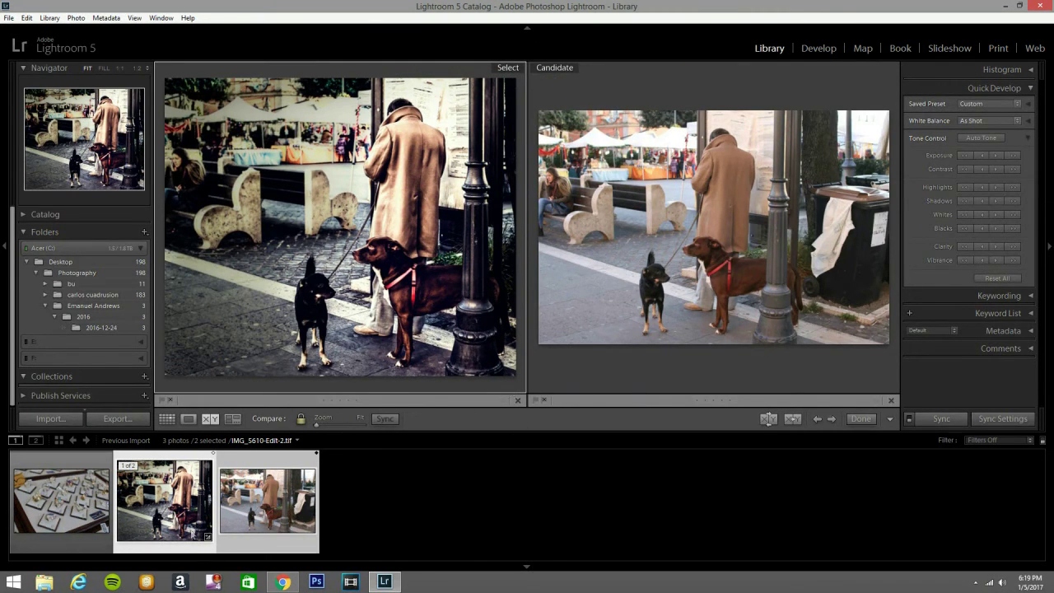
Step: Compare the two photos with the original as Select and the edit as Candidate, hiding the folder list to enlarge them
click(195, 517)
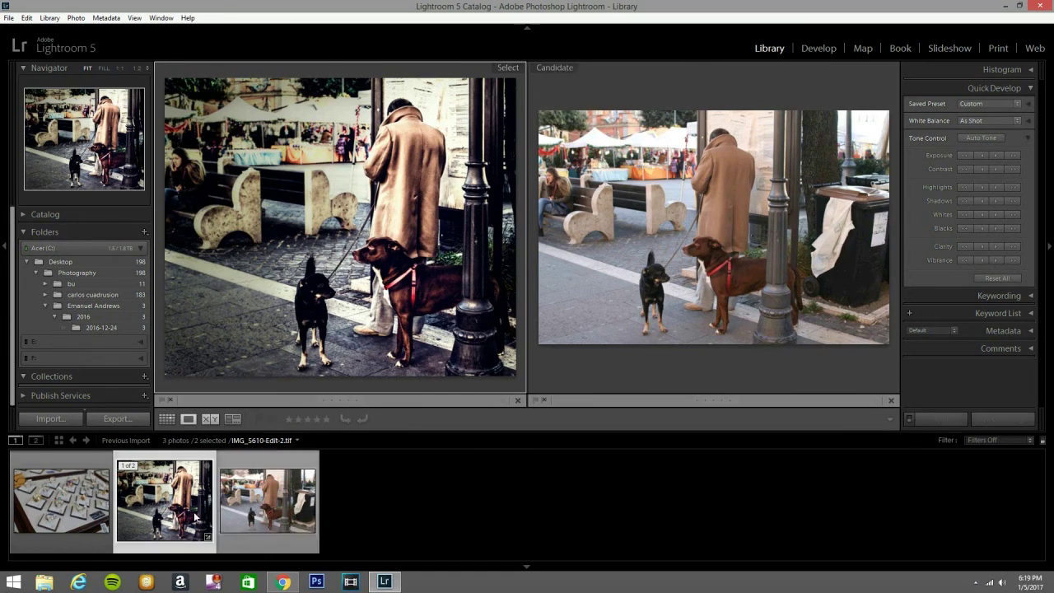
double_click(196, 517)
click(243, 519)
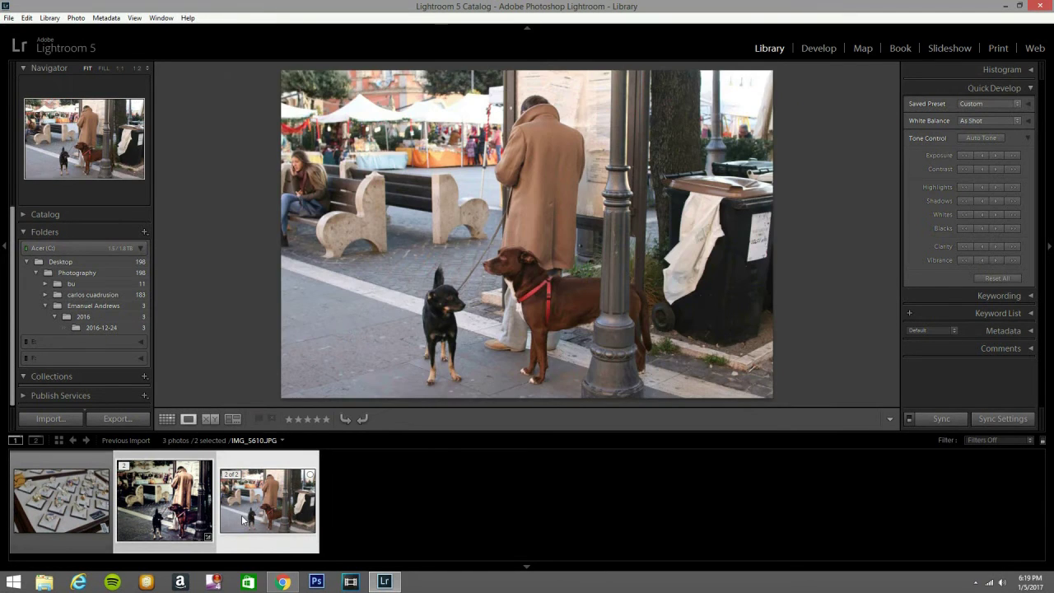
key(c)
click(171, 521)
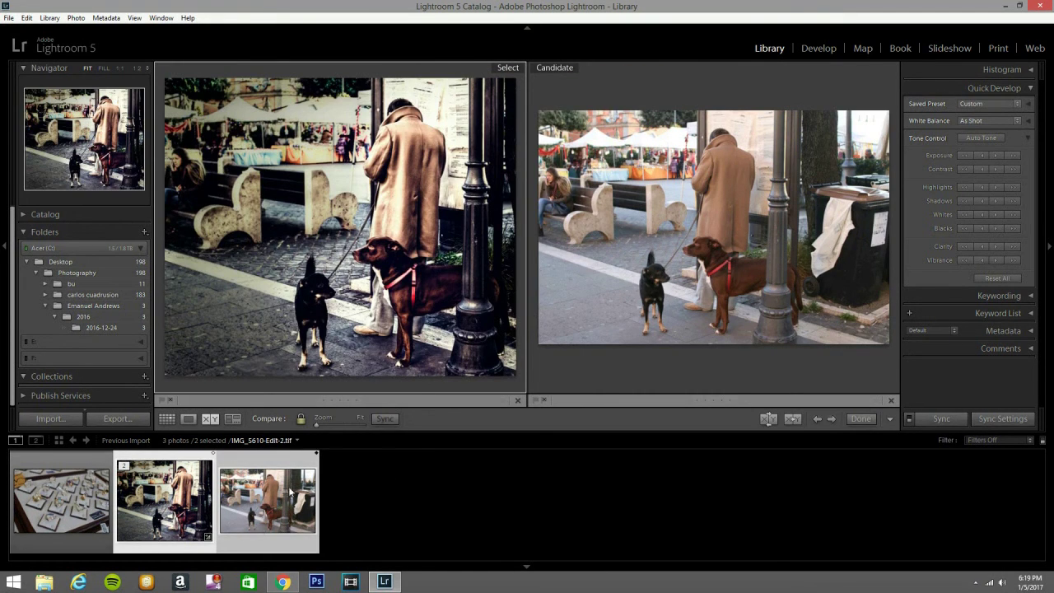
click(252, 510)
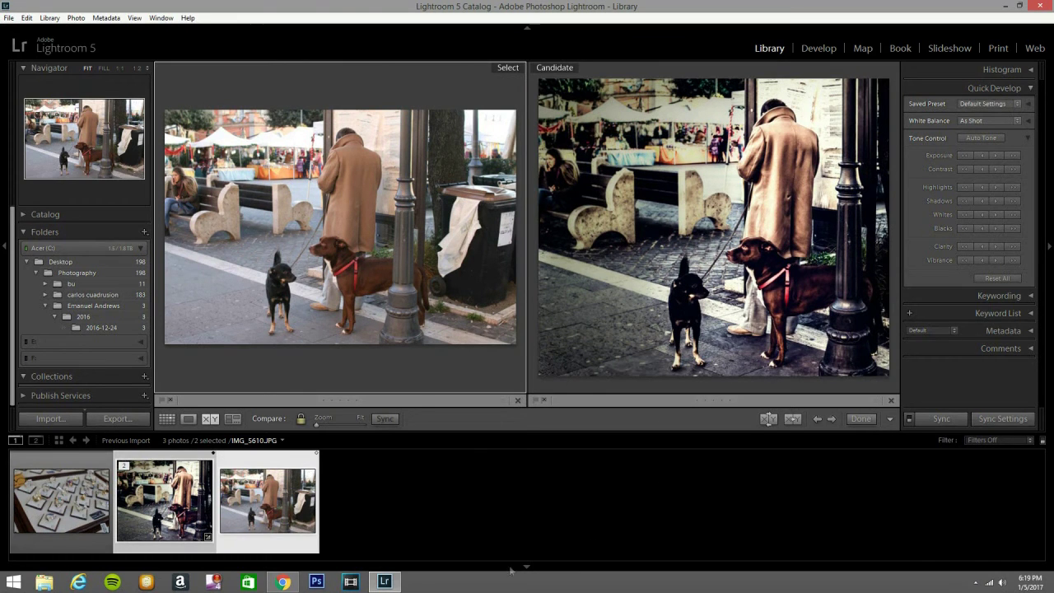
key(F7)
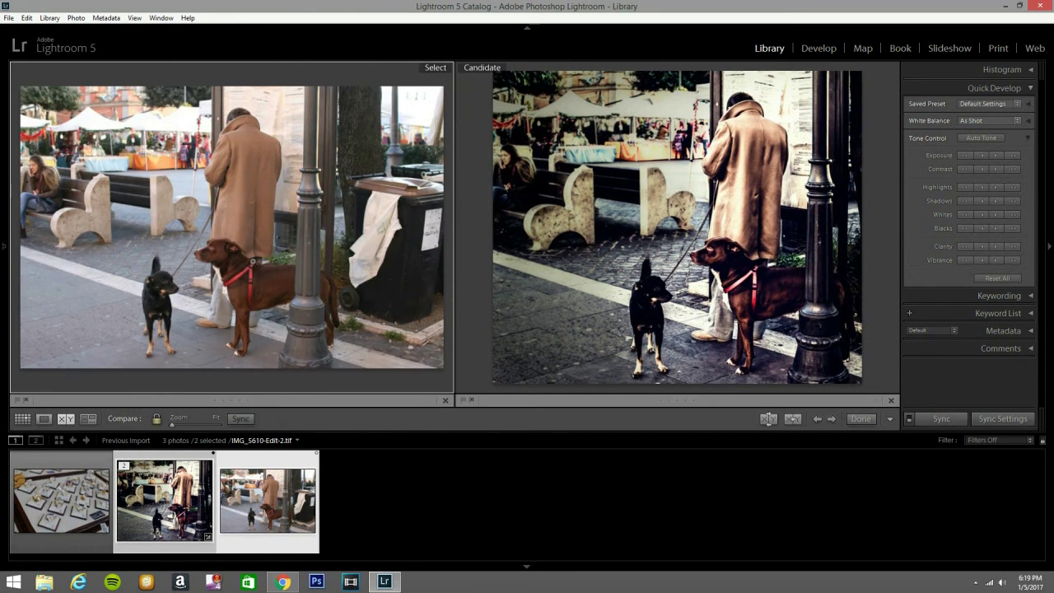
Step: View the original and the edit side by side without the filmstrip, blacking out the interface around them and restoring it
click(556, 568)
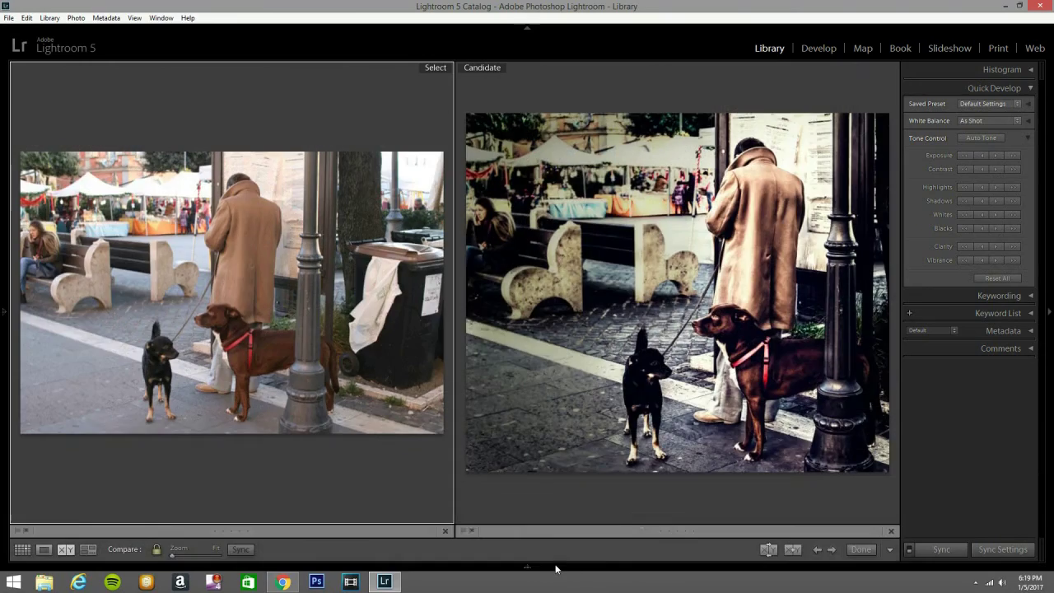
key(l)
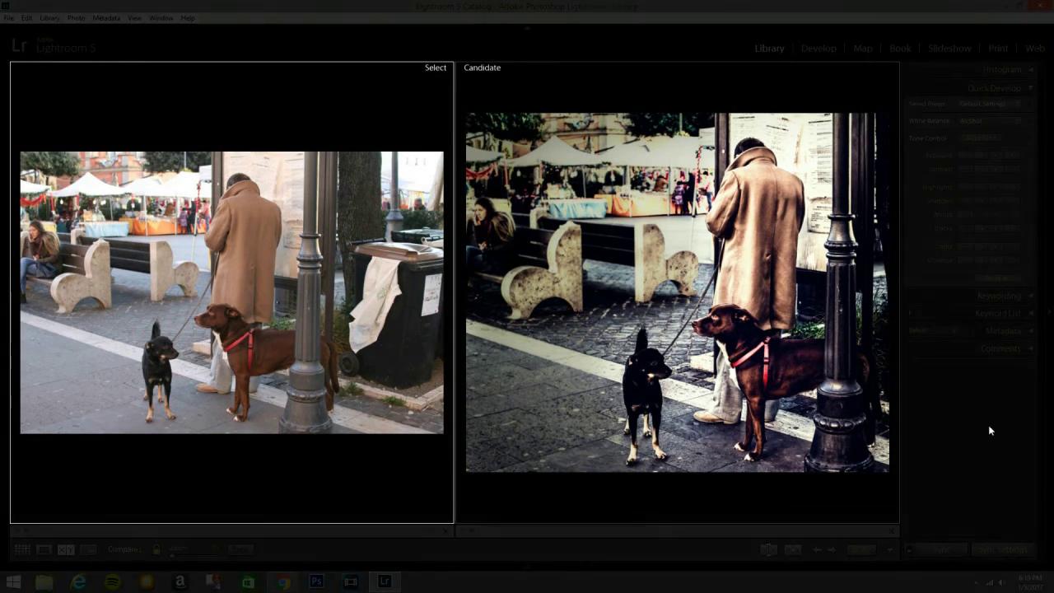
key(l)
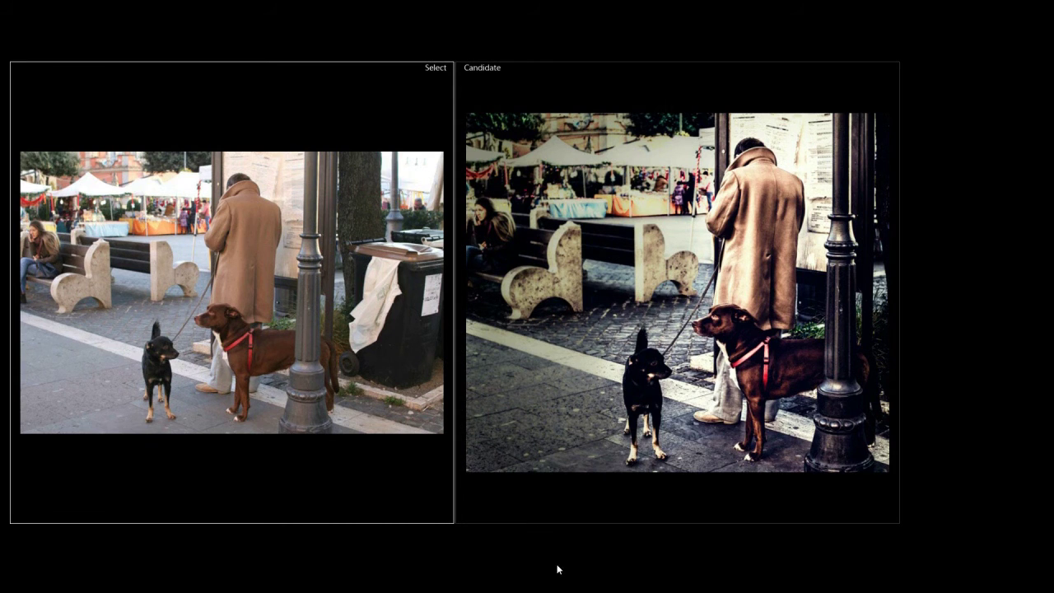
key(l)
key(l)
key(l)
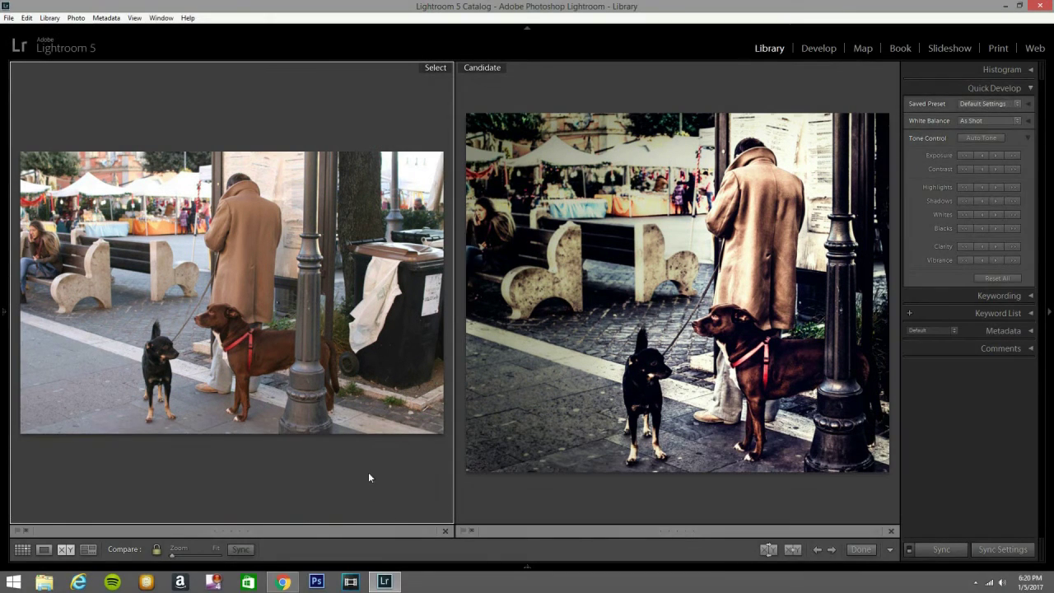
Step: Show the edited photo alone in a single enlarged view with the filmstrip hidden
key(e)
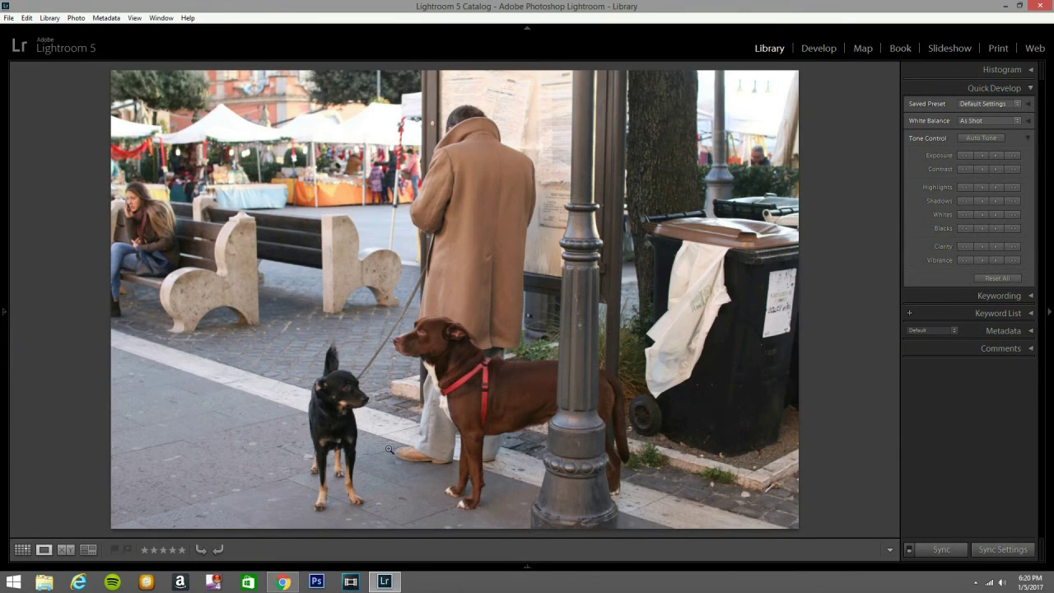
click(316, 568)
click(164, 498)
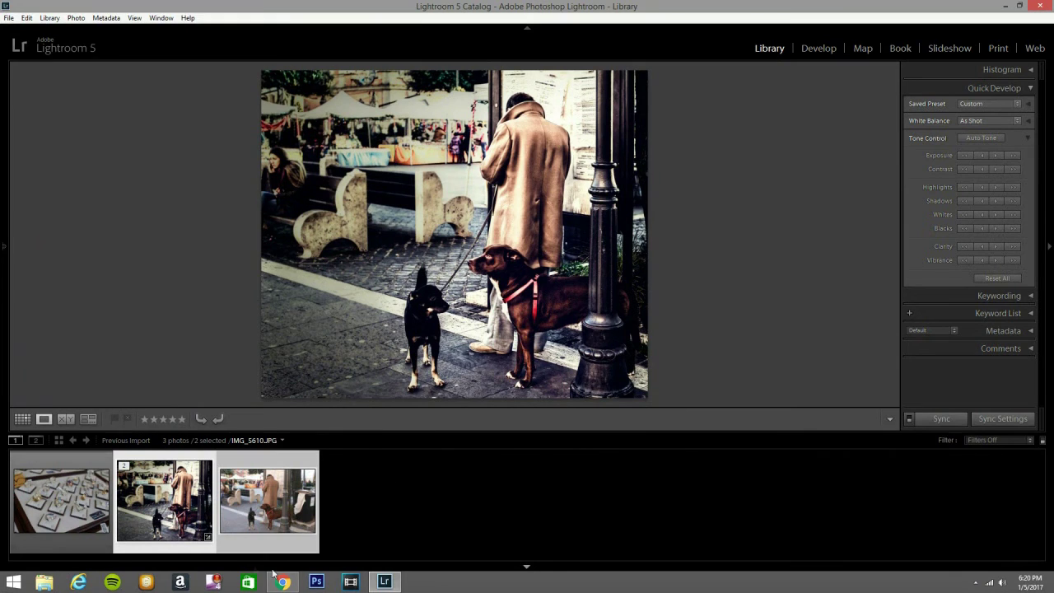
click(510, 567)
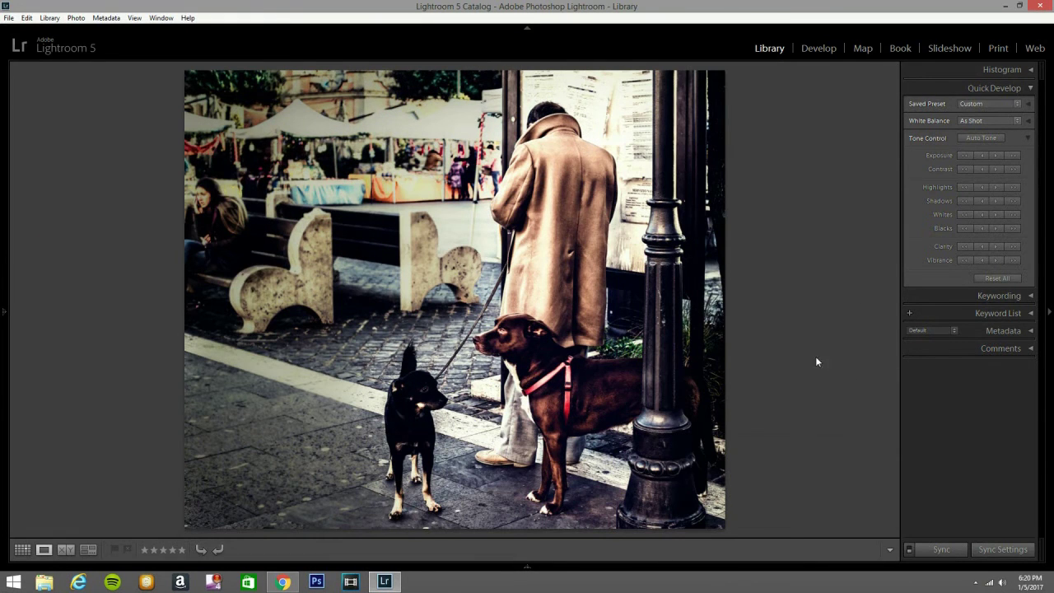
Step: Convert the edited photo to the Black & White treatment in the Develop module
click(819, 49)
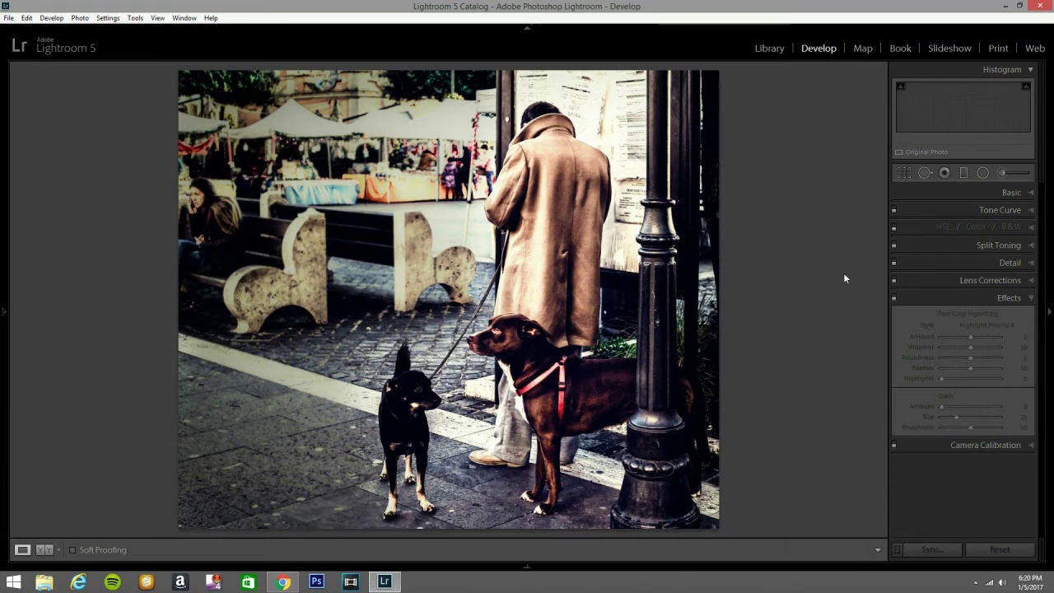
click(1024, 195)
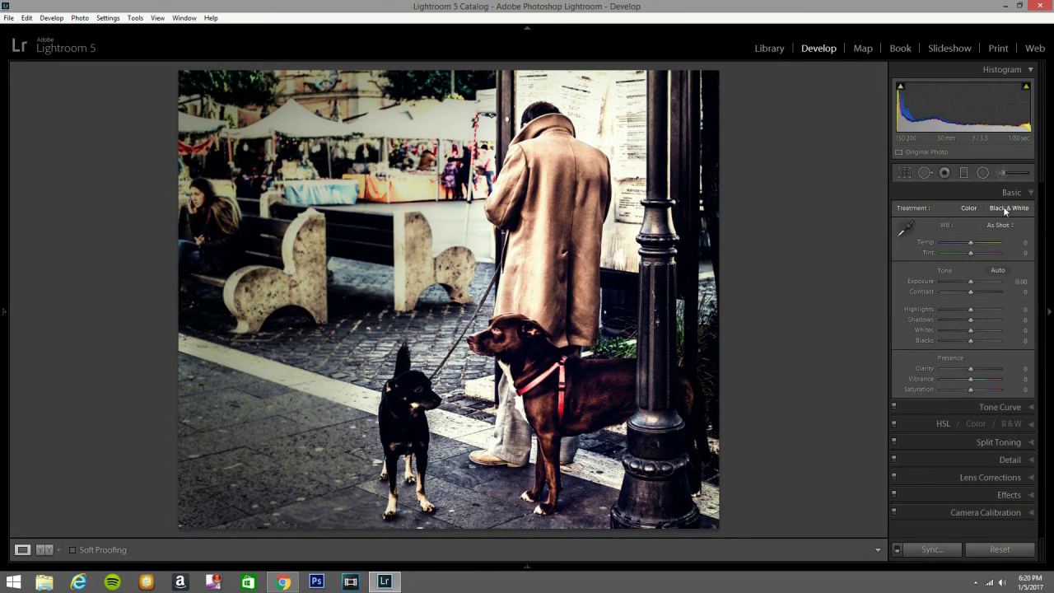
click(1004, 209)
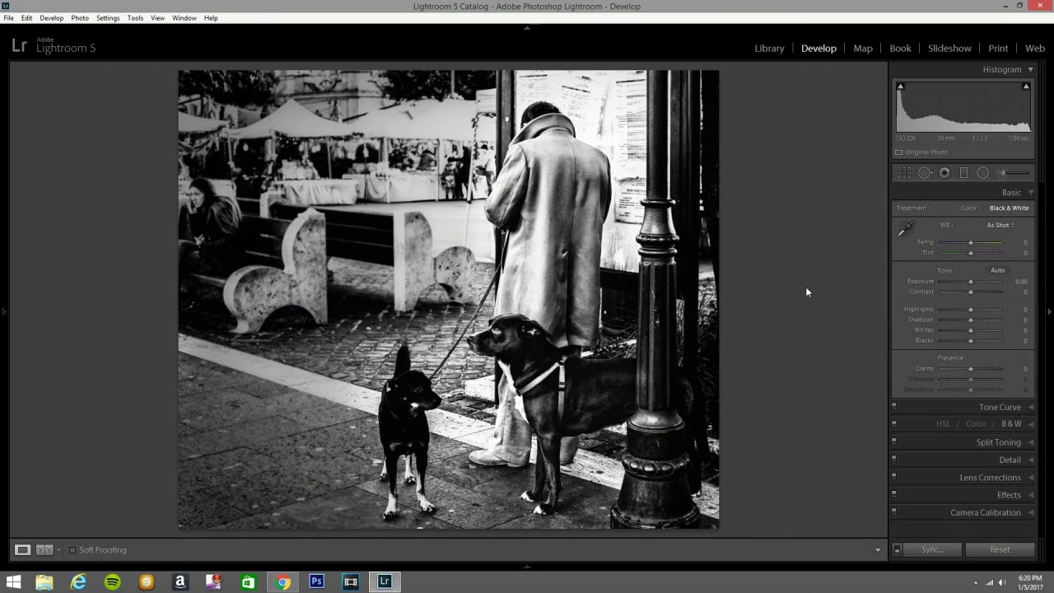
Step: Paint over the man's dark hair with a size 2.0 adjustment brush and set its Exposure to 1.28
click(999, 173)
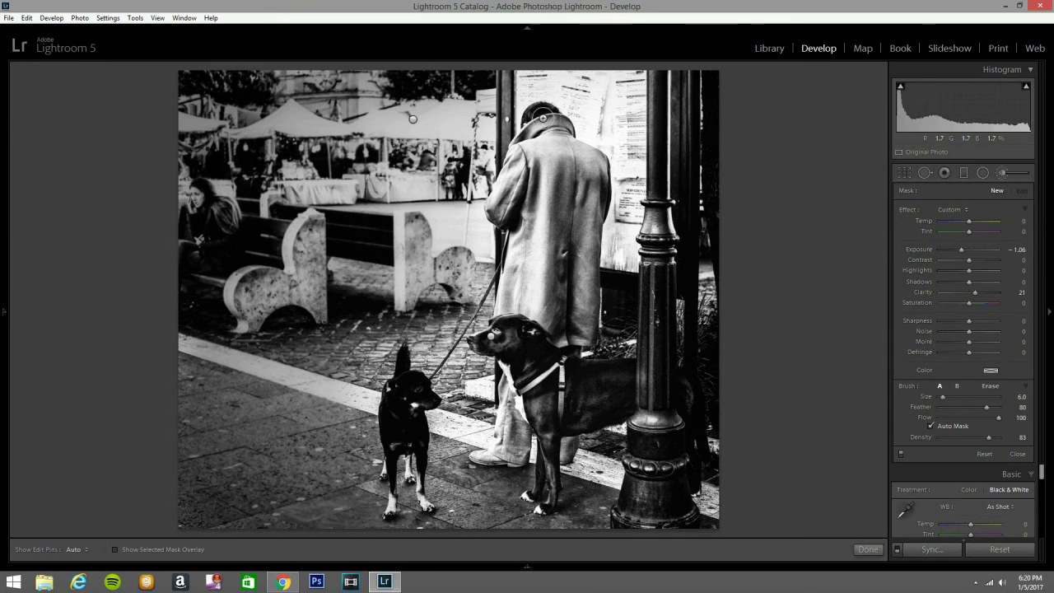
key(h)
click(528, 122)
double_click(960, 249)
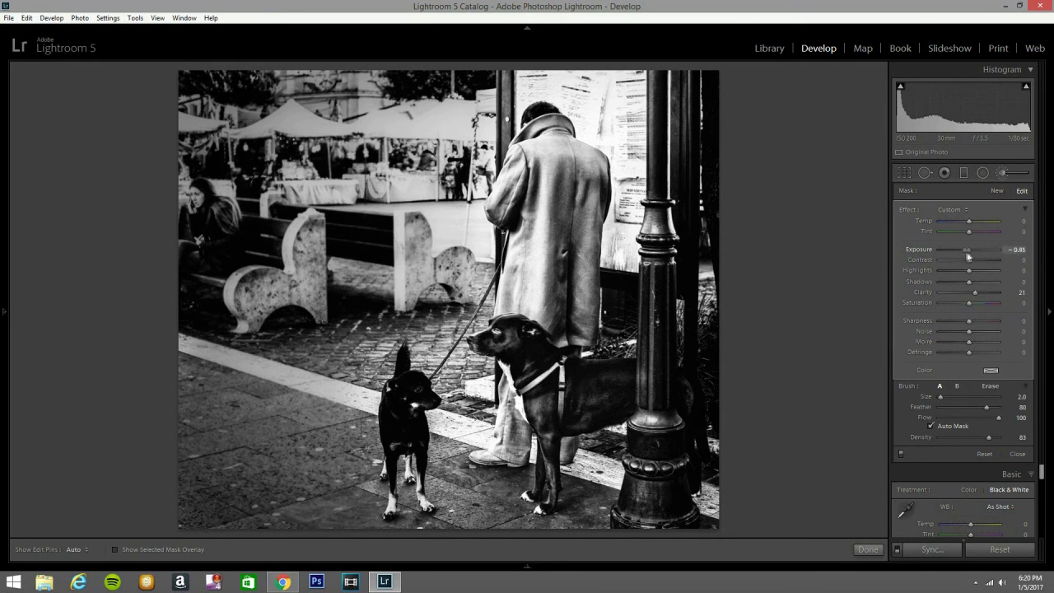
drag(968, 254, 978, 252)
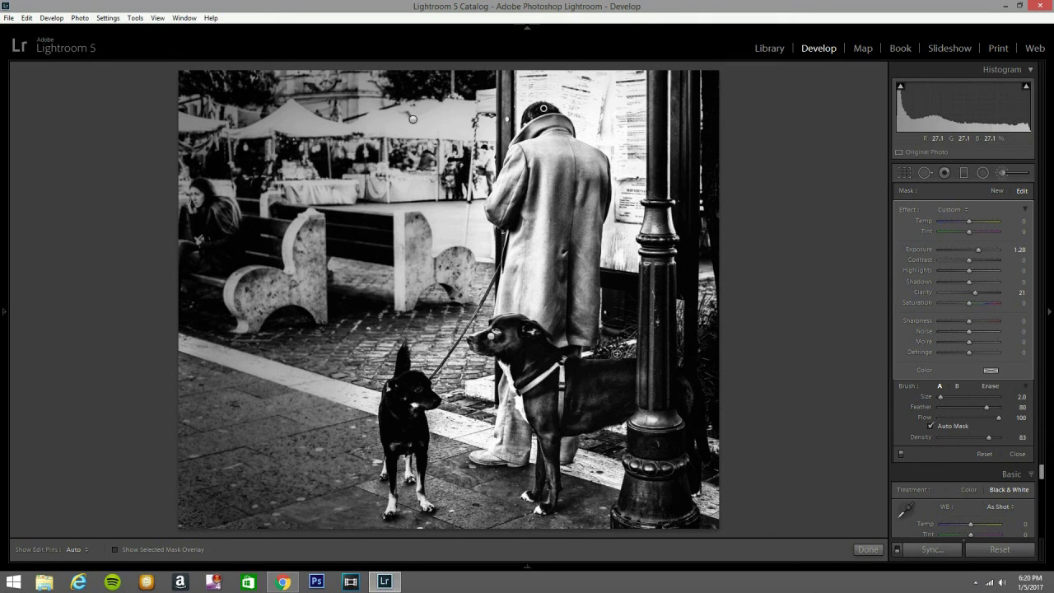
Step: Compare the colour and black-and-white versions side by side as before and after with the interface blacked out
key(y)
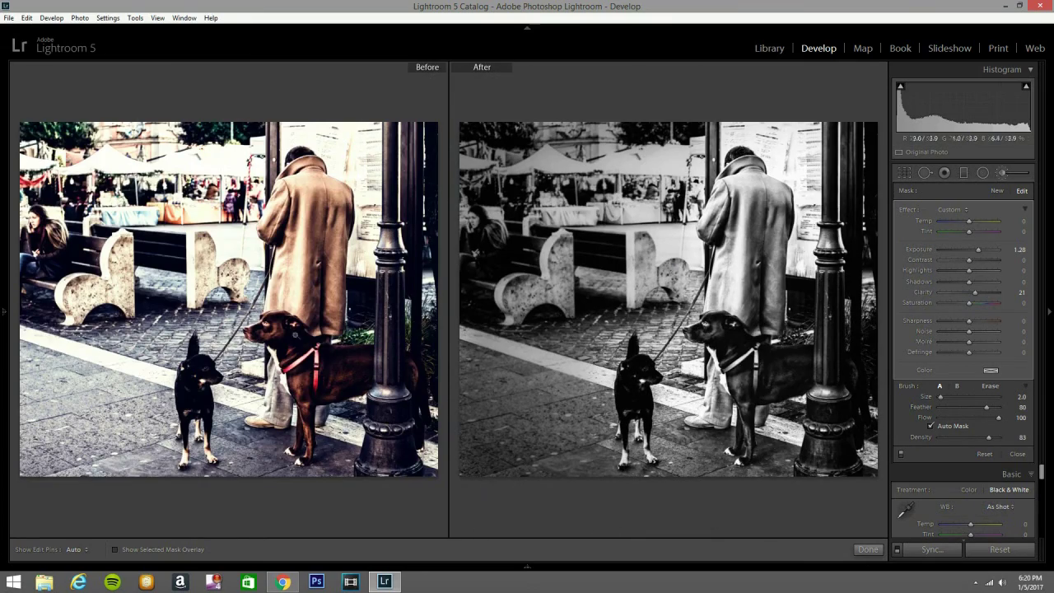
key(y)
key(y)
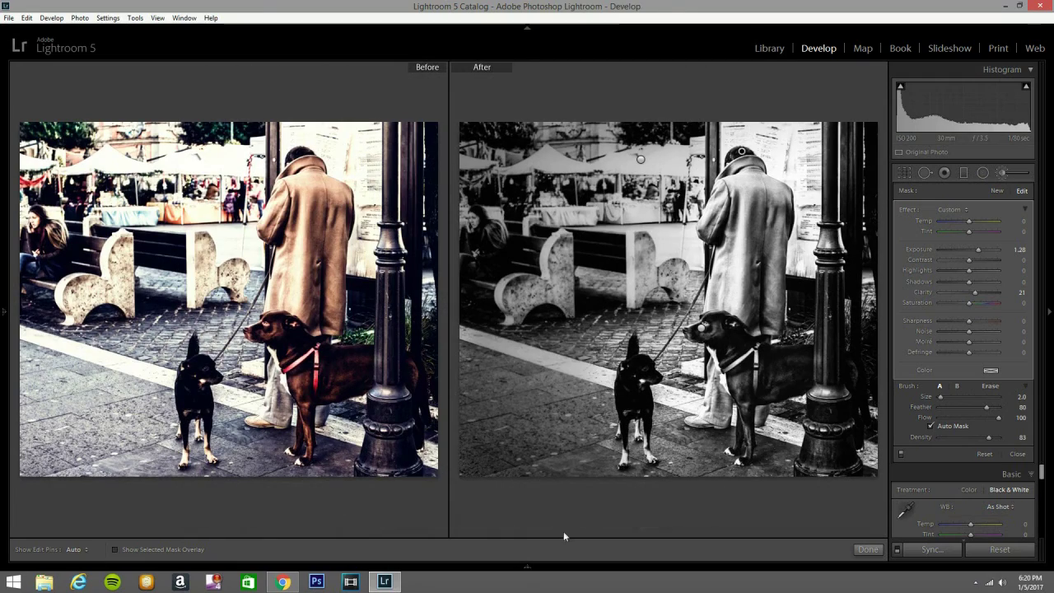
key(l)
key(l)
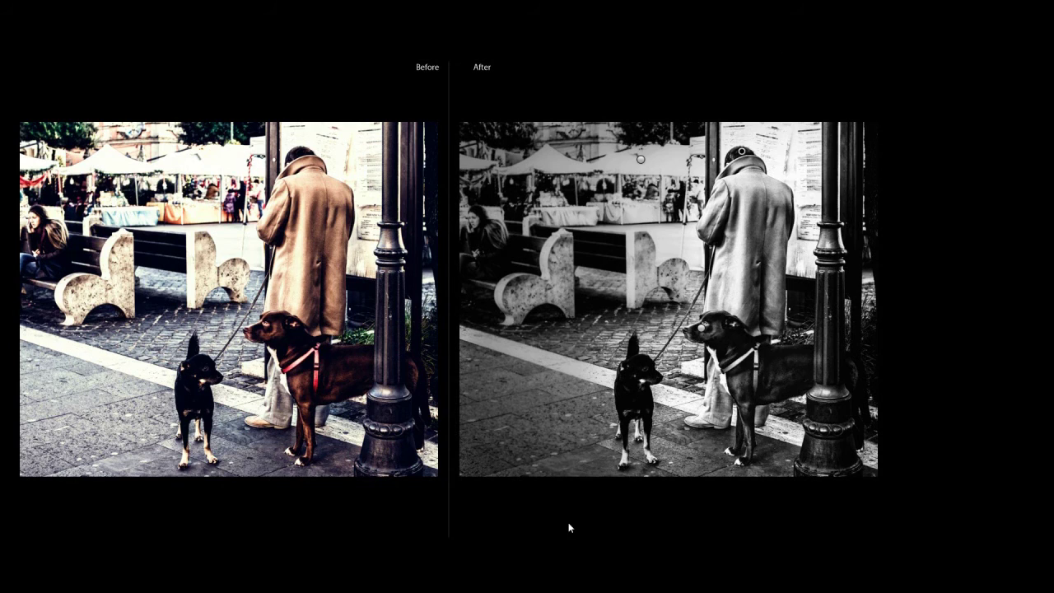